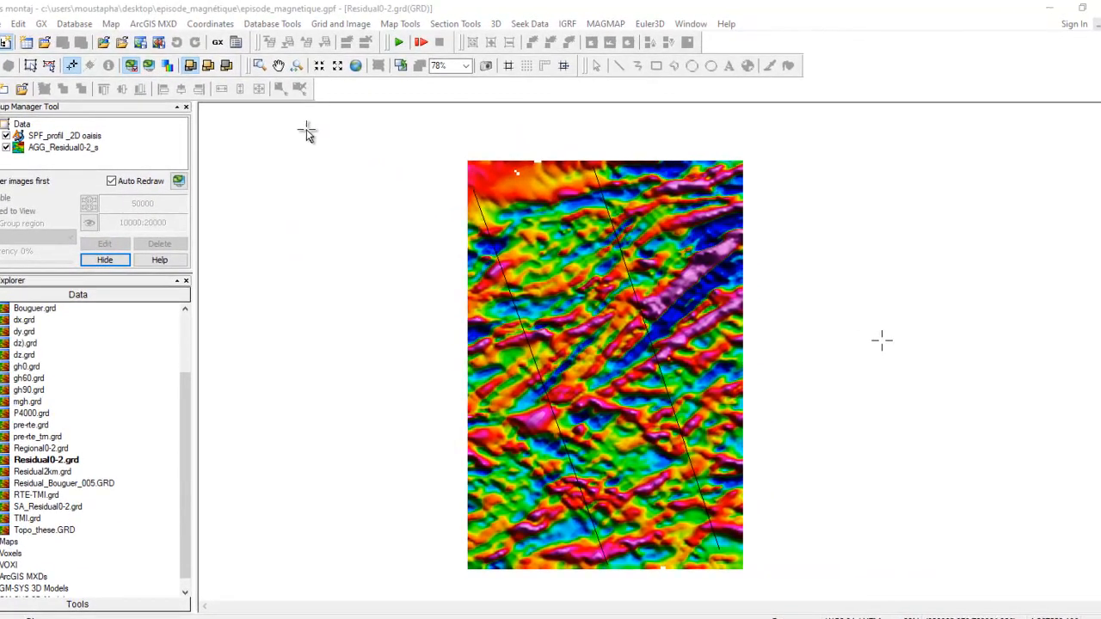
Step: Load the gmsys.omn menu file to add the GM-SYS tools
left_click(237, 43)
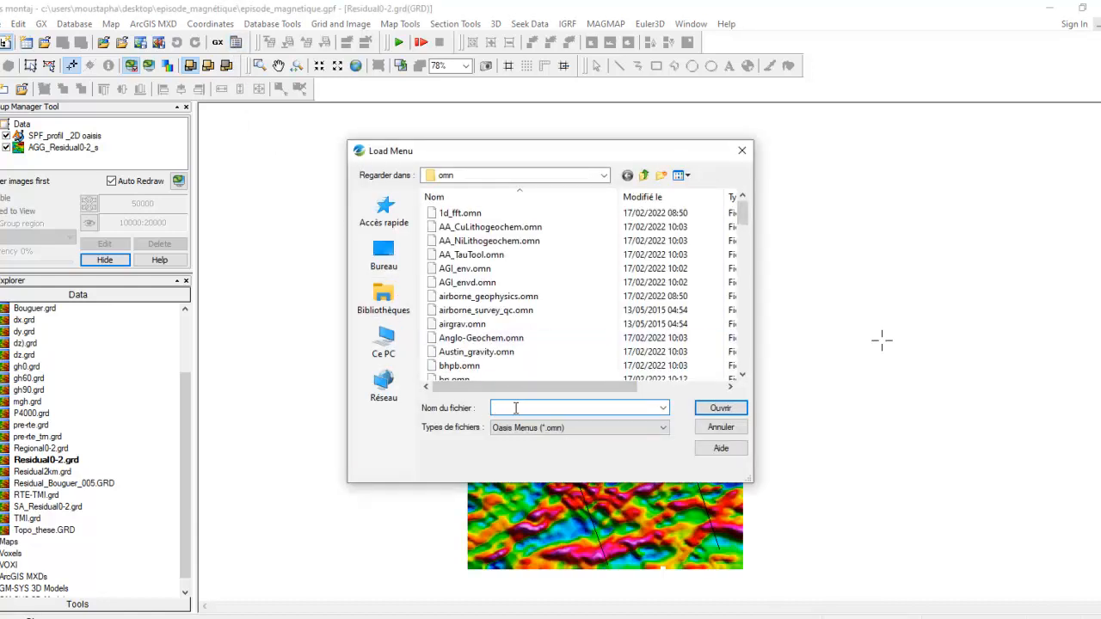
type("gm")
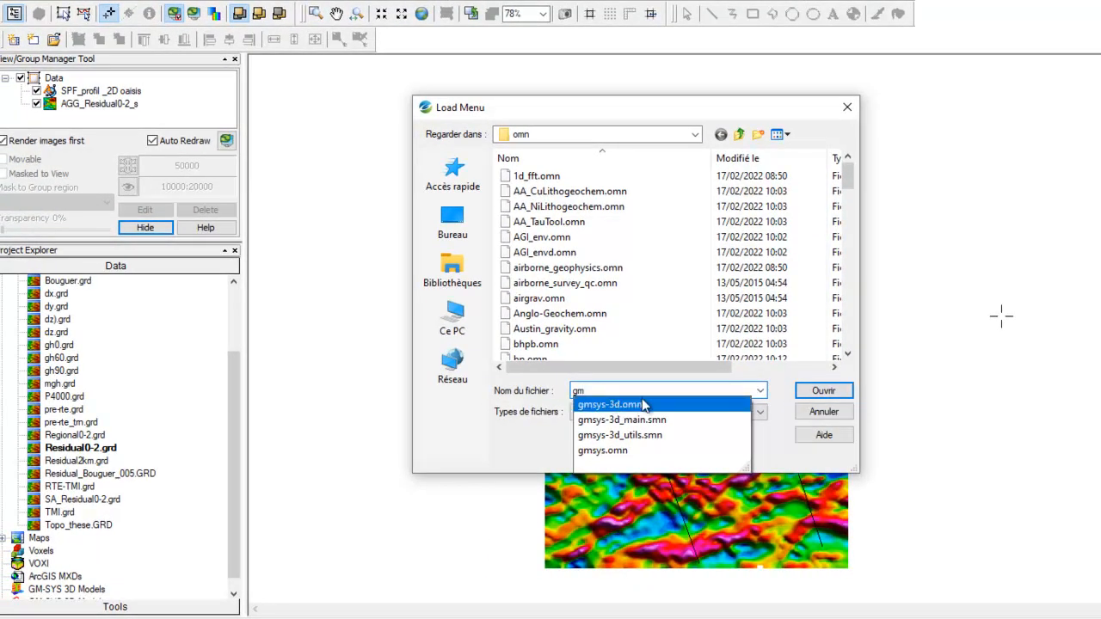
left_click(640, 453)
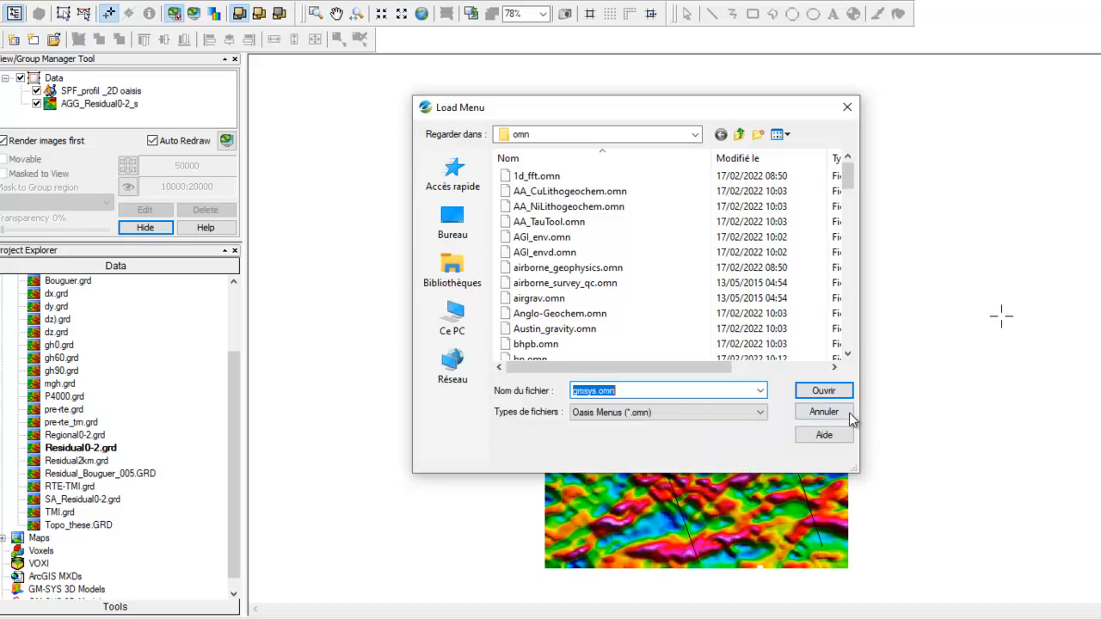
left_click(826, 392)
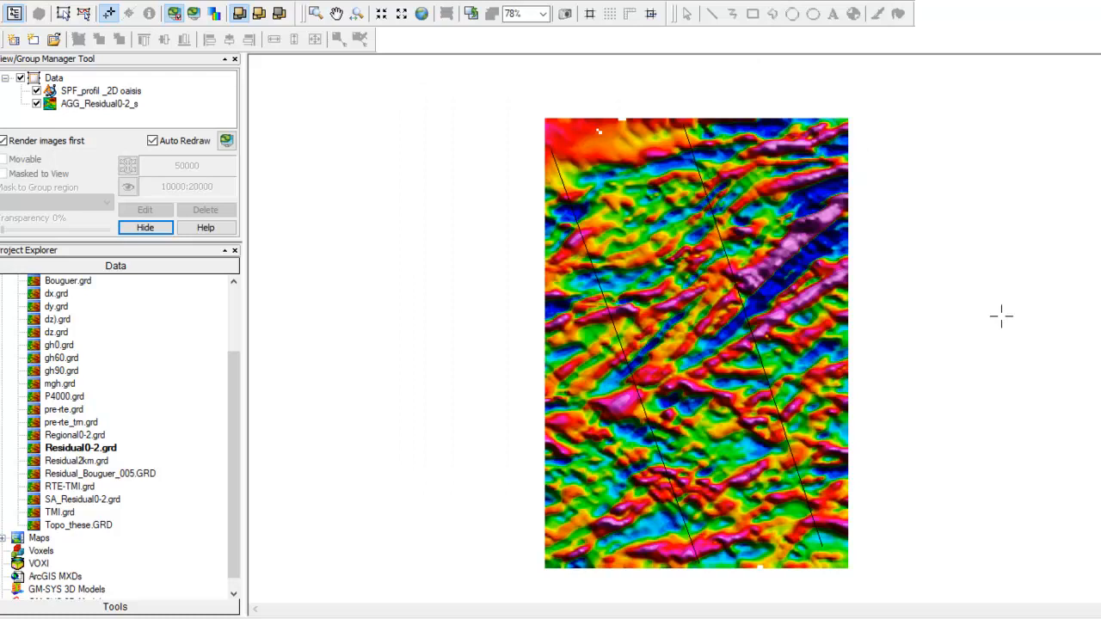
Step: Start a new GM-SYS model from a map profile and name the model file line1
left_click(795, 0)
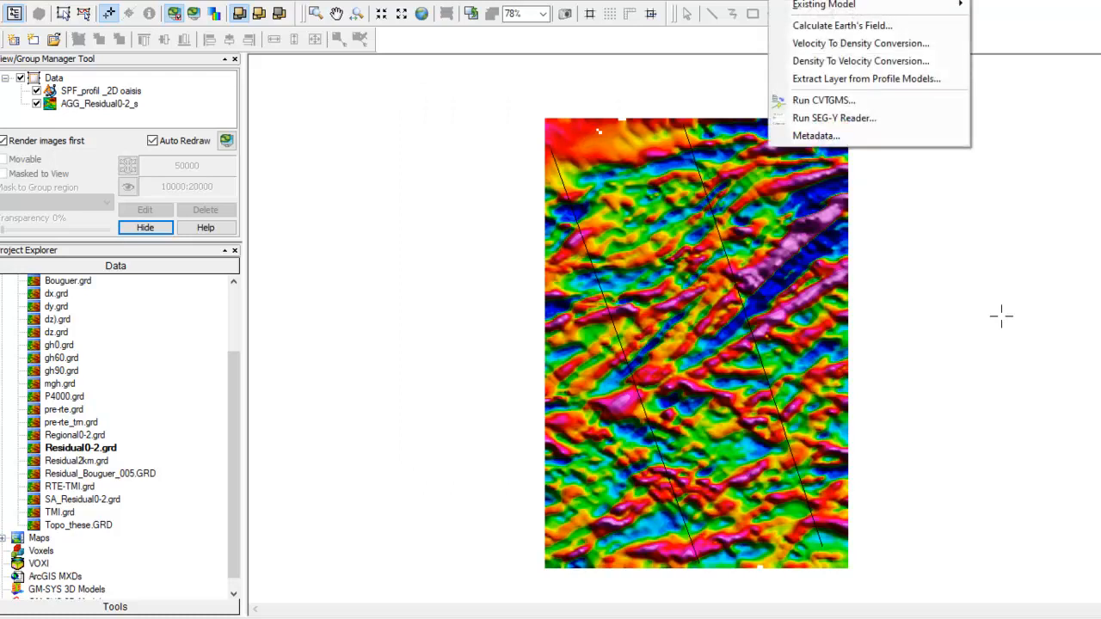
mouse_move(823, 0)
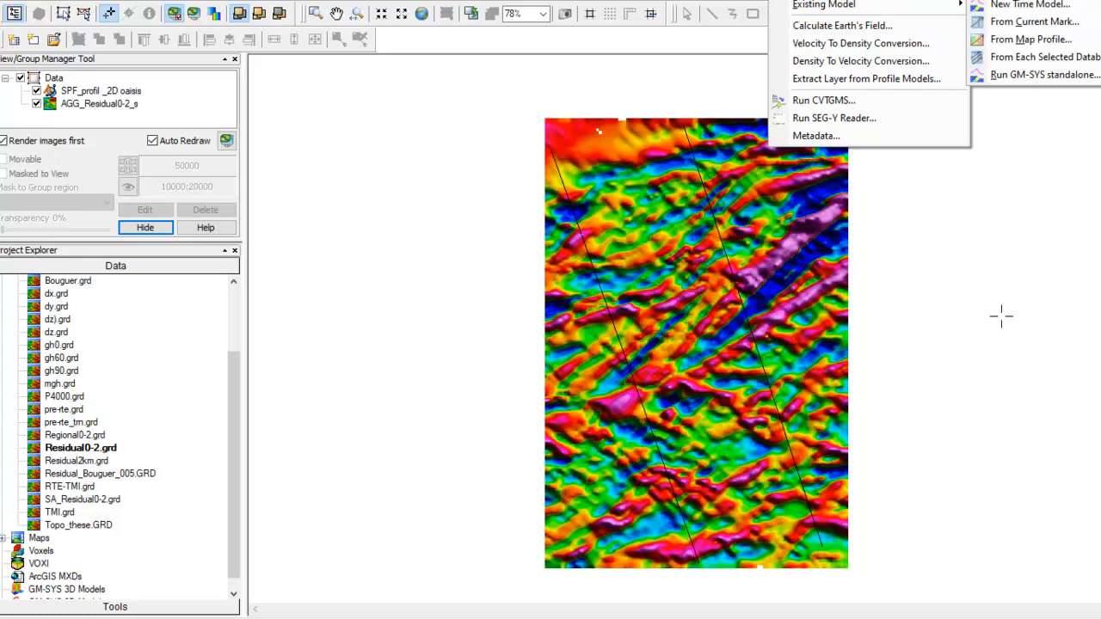
left_click(1043, 40)
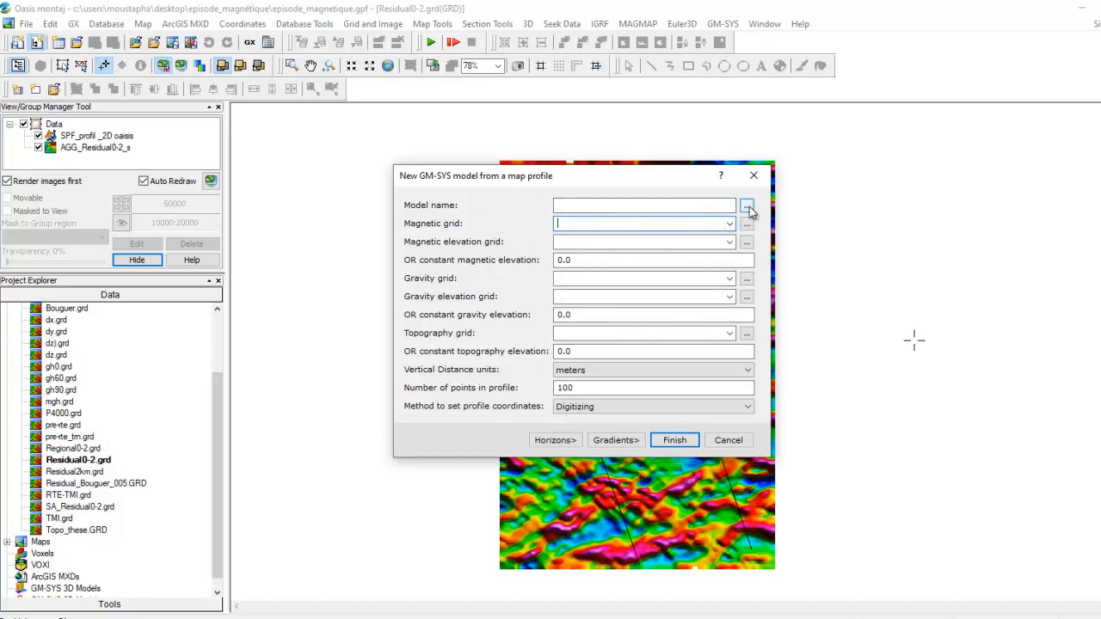
left_click(746, 207)
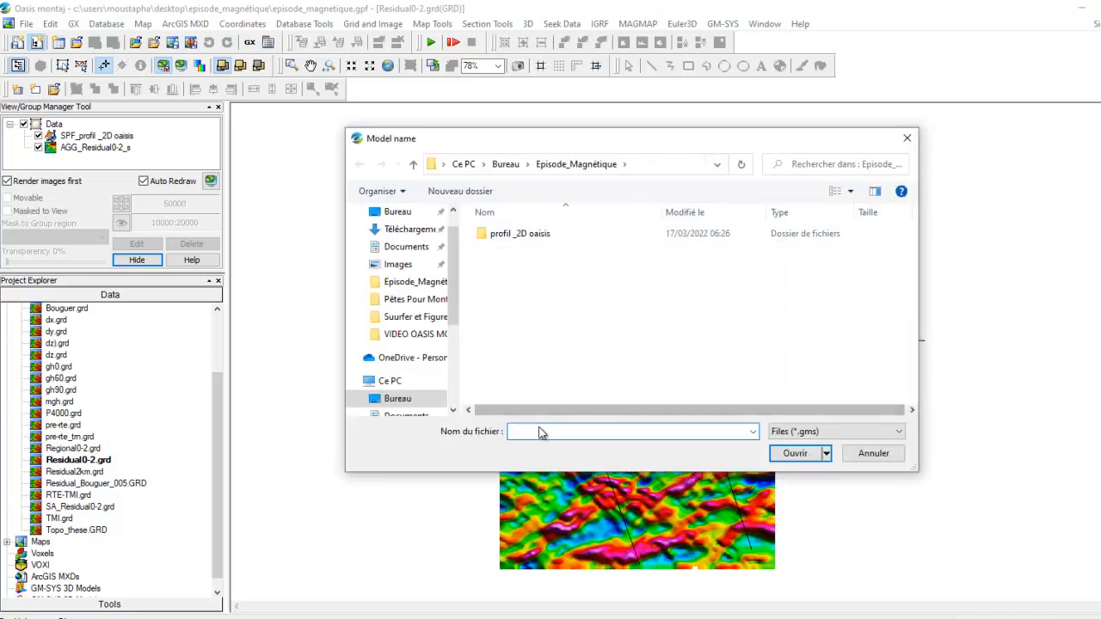
type("line1")
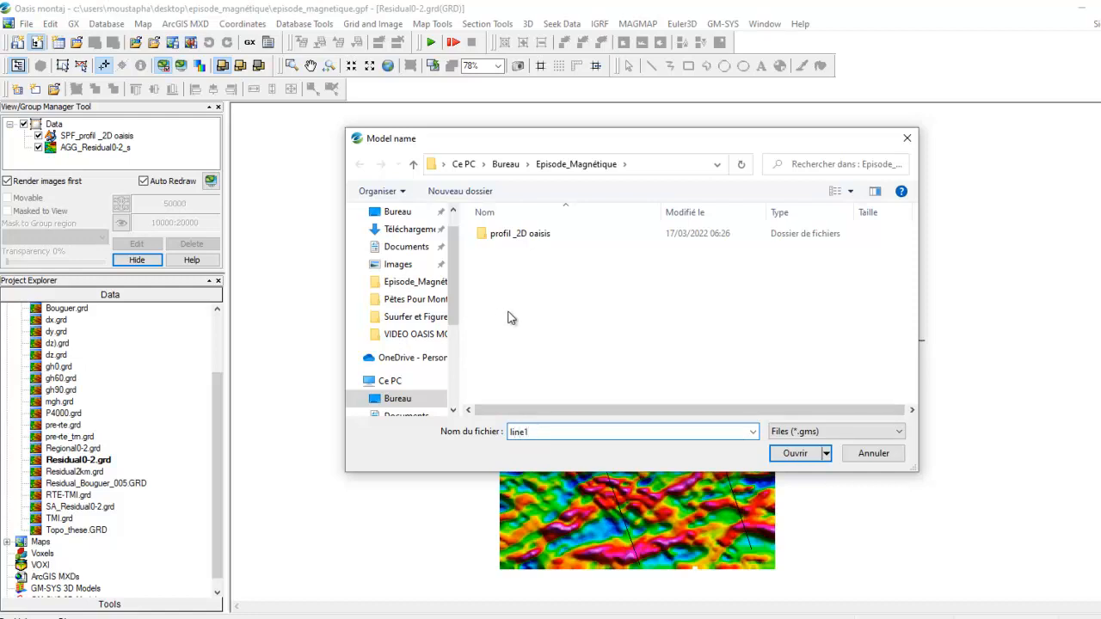
left_click(791, 456)
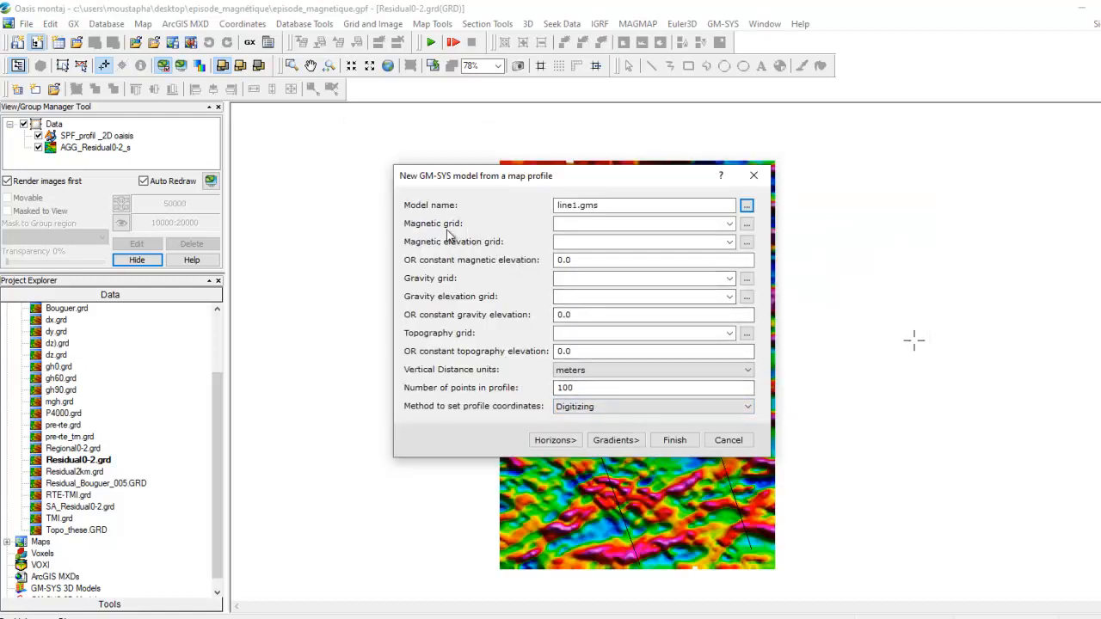
Step: Assign Residual0-2.grd as the model's magnetic grid and Topo_these.GRD as its magnetic elevation grid
left_click(730, 225)
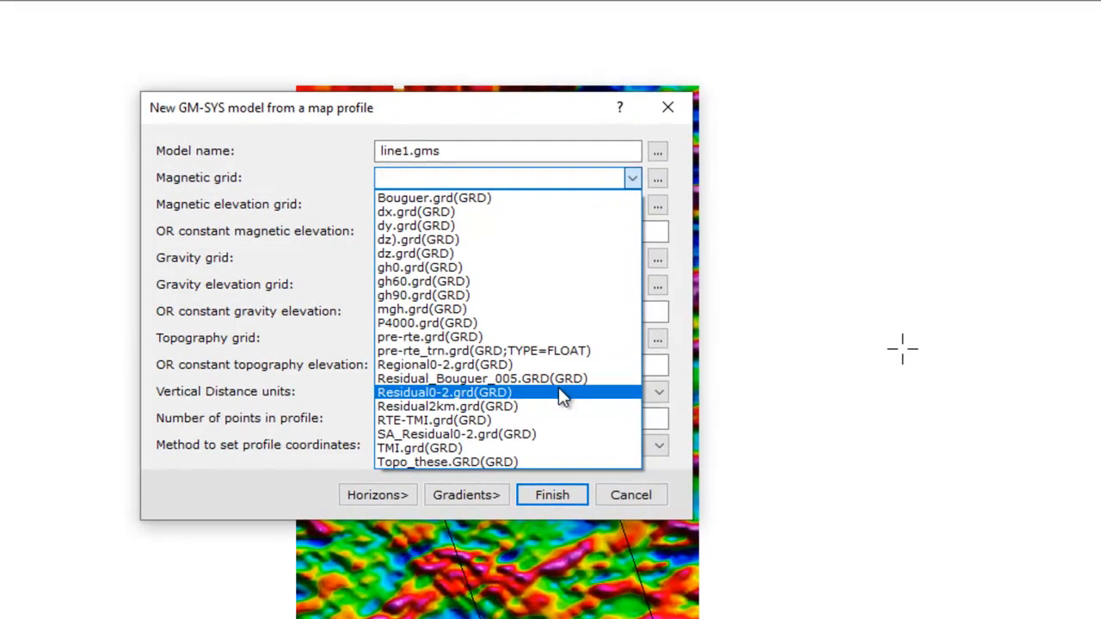
left_click(559, 391)
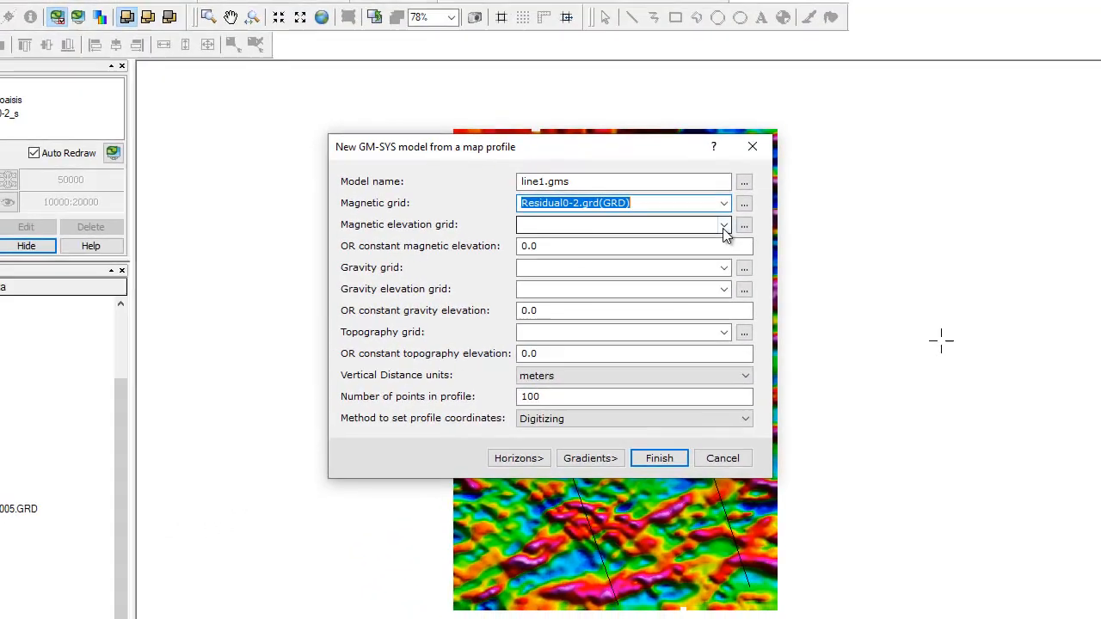
left_click(723, 226)
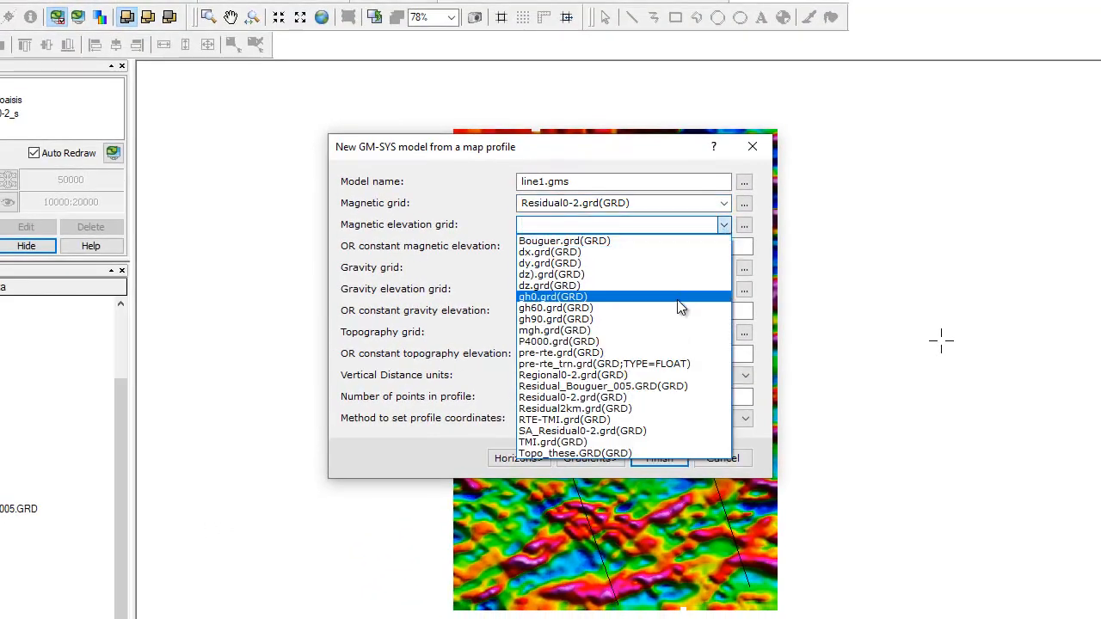
left_click(608, 452)
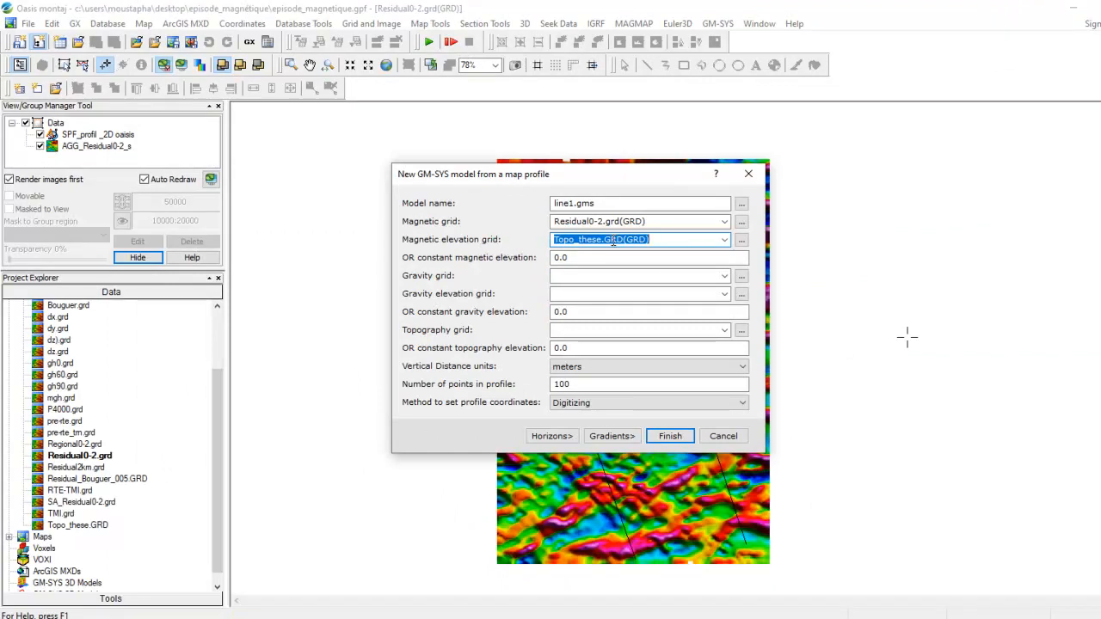
double_click(592, 256)
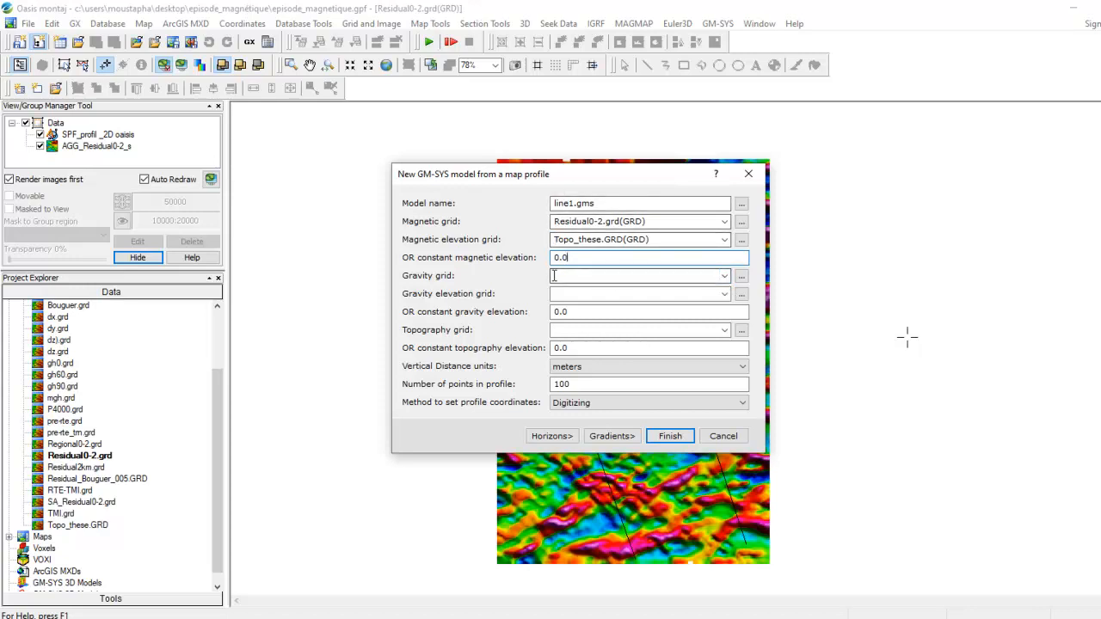
Step: Assign Residual_Bouguer_005.GRD as the gravity grid and Topo_these.GRD as the gravity elevation grid
left_click(726, 276)
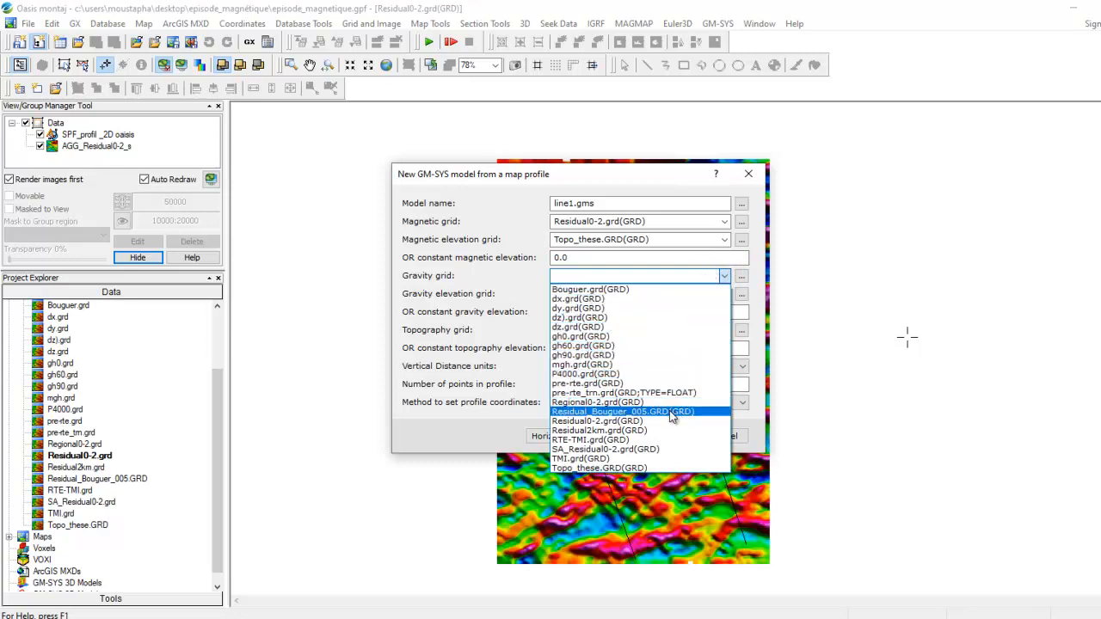
left_click(669, 413)
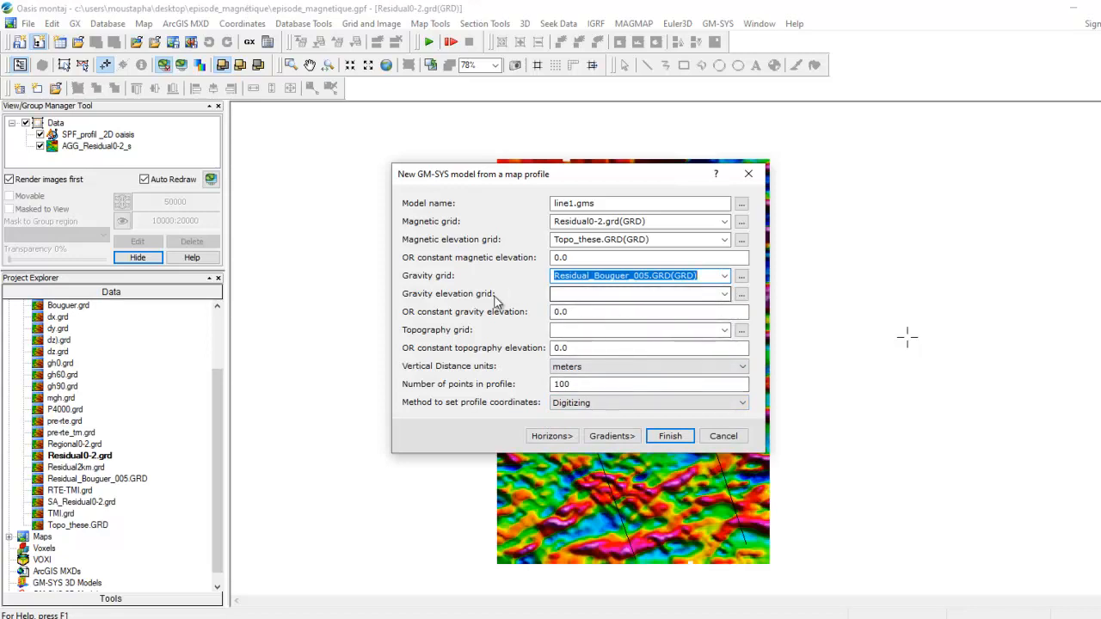
left_click(723, 294)
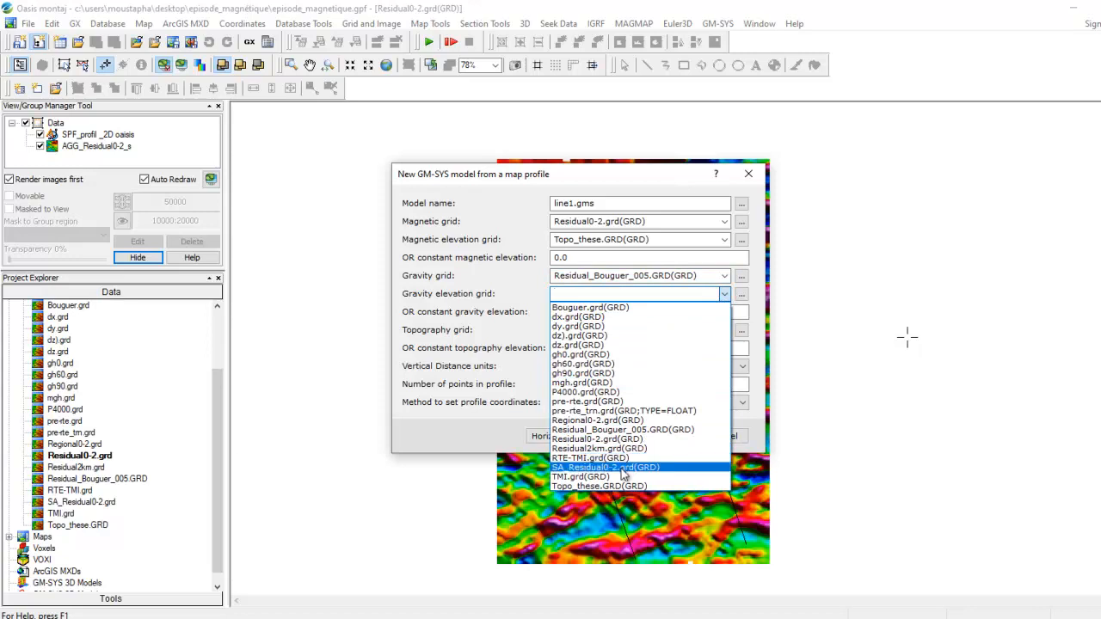
left_click(621, 487)
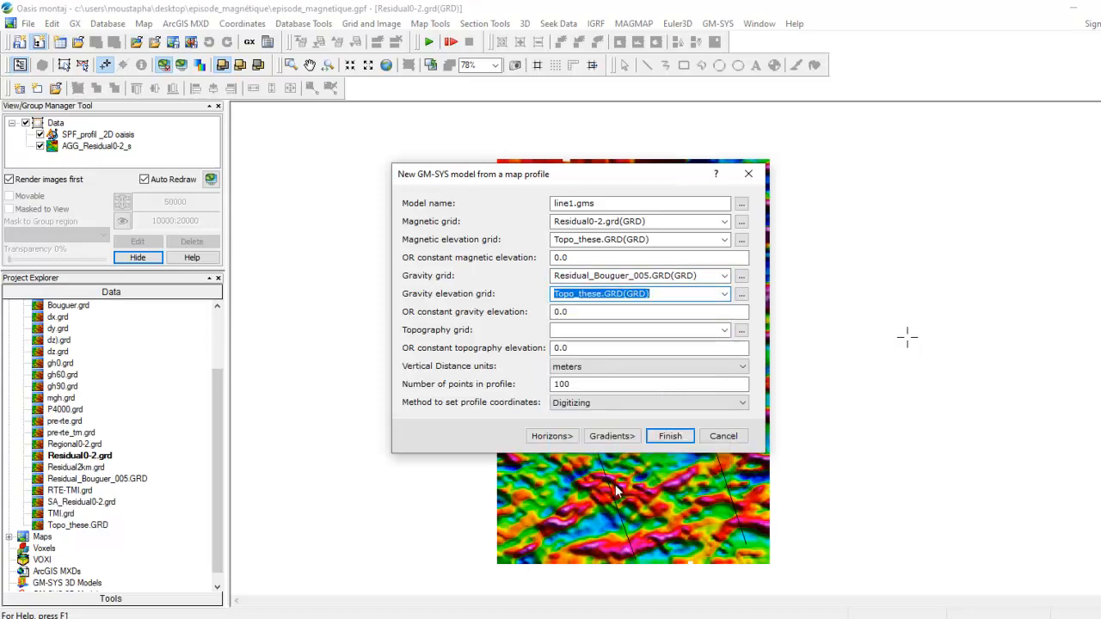
left_click_drag(574, 313, 548, 315)
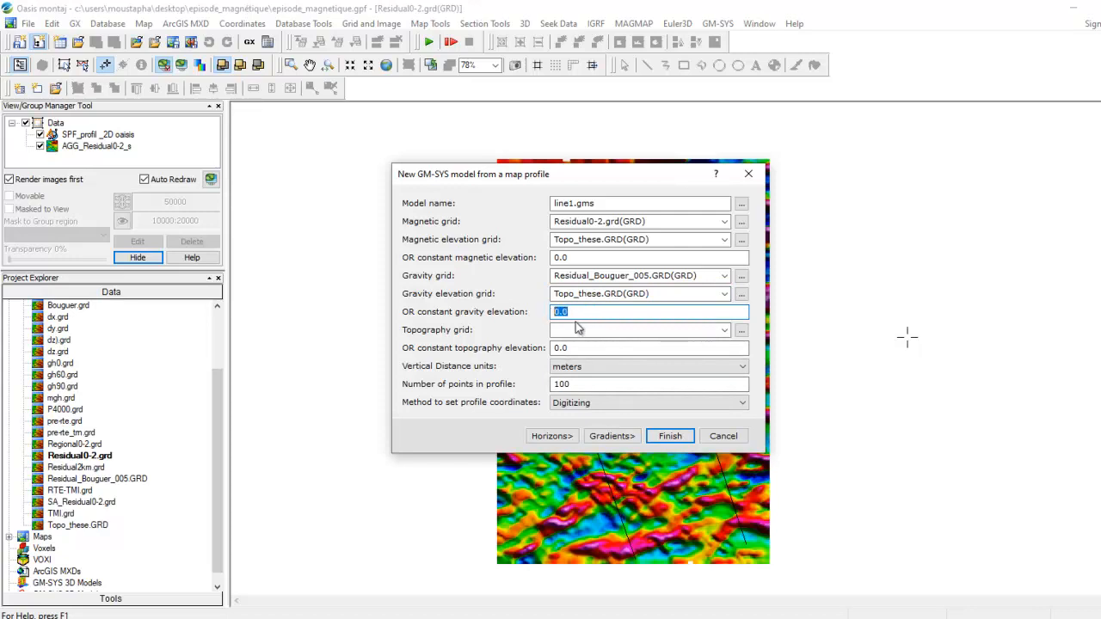
Step: Assign Topo_these.GRD as the model's topography grid
left_click(724, 331)
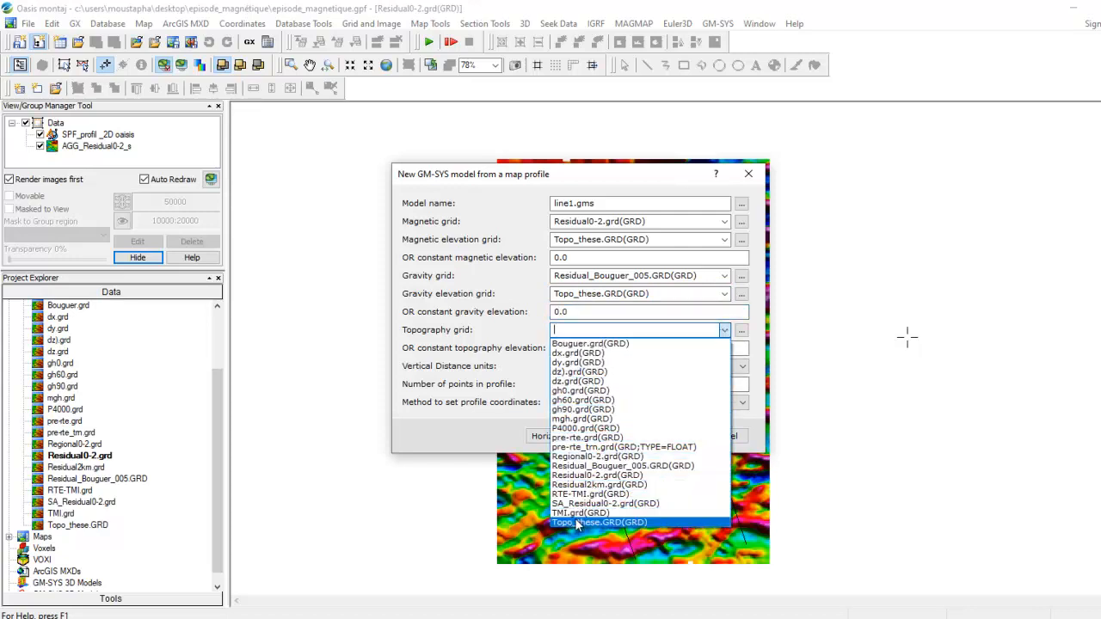
left_click(575, 521)
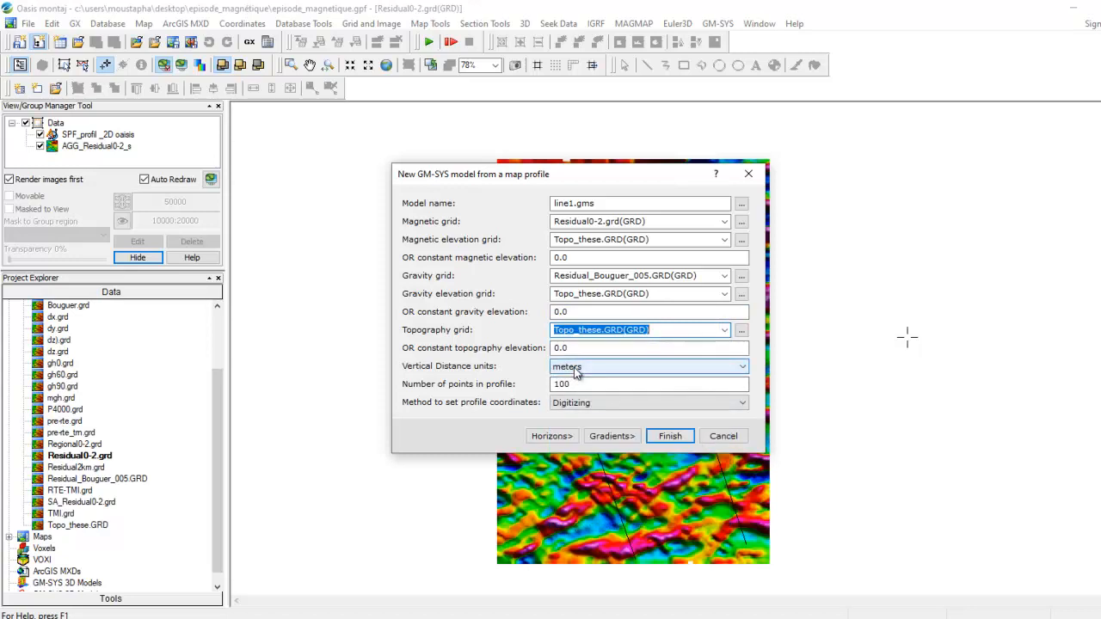
double_click(557, 348)
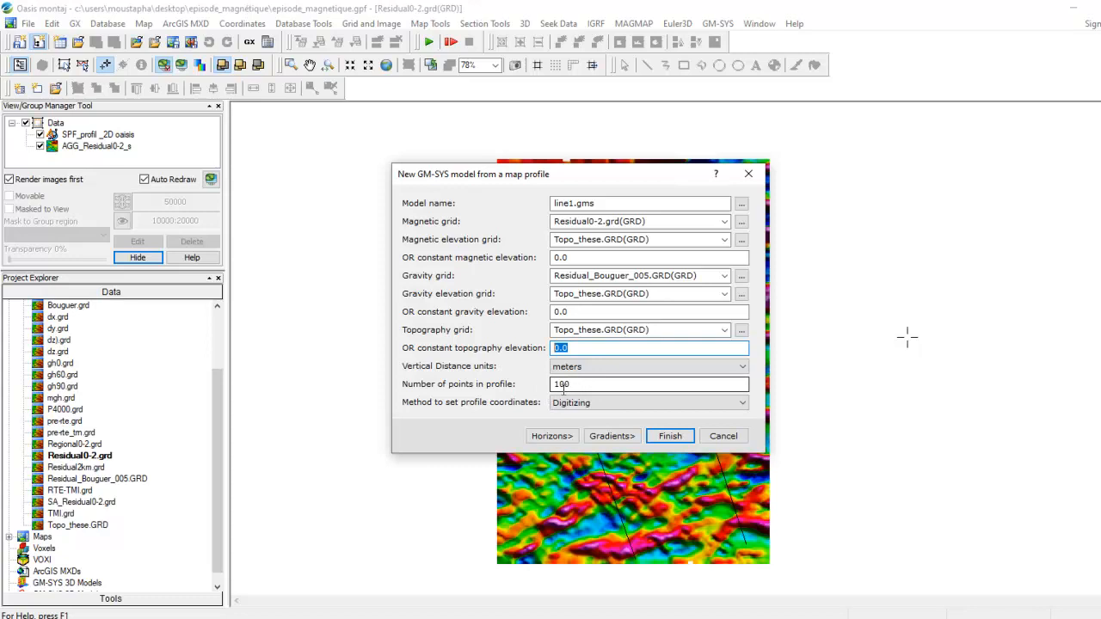
Step: Set the number of points in the profile to 150 and accept the model settings
left_click_drag(564, 386, 559, 385)
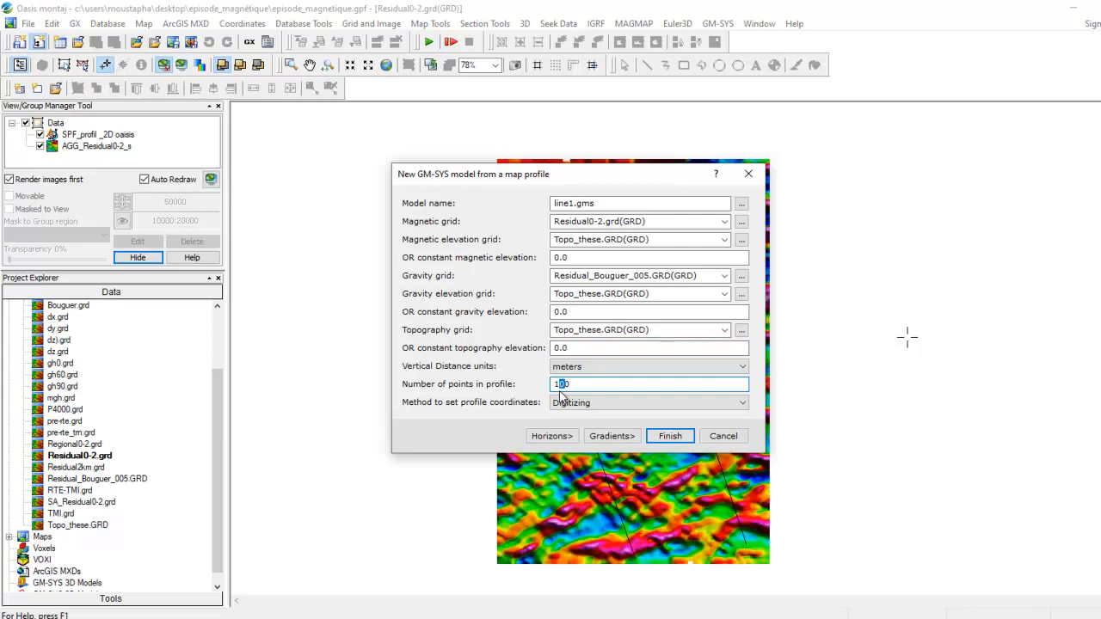
type("5")
left_click(787, 618)
left_click(882, 55)
left_click(671, 436)
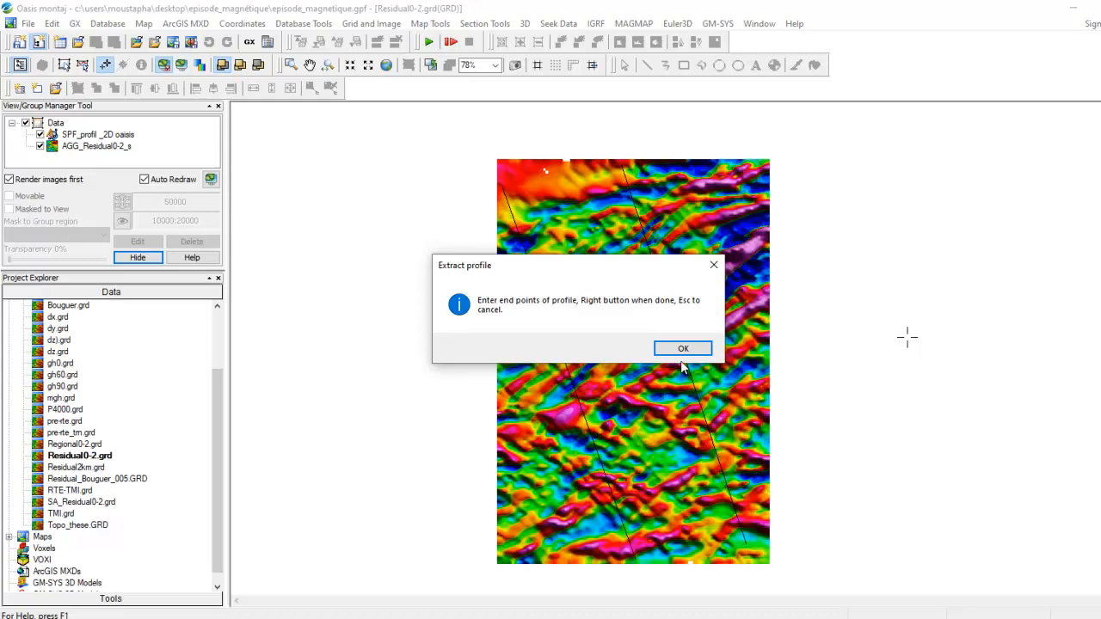
Step: Digitize the profile on the map along the eastern black line, from its northern end to its southern end
left_click(681, 348)
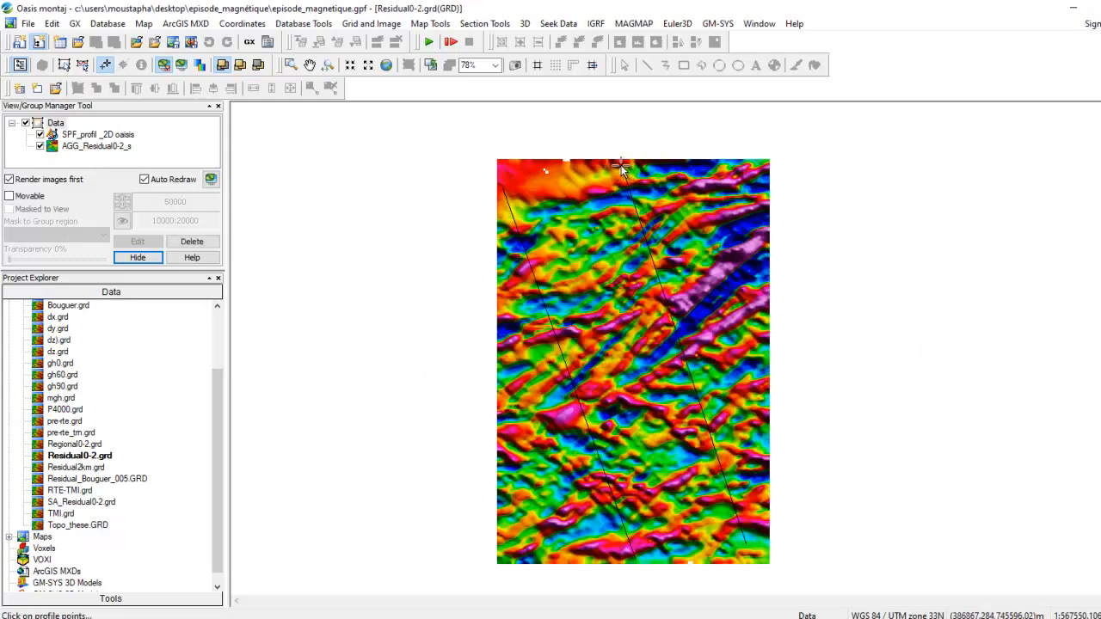
left_click(620, 164)
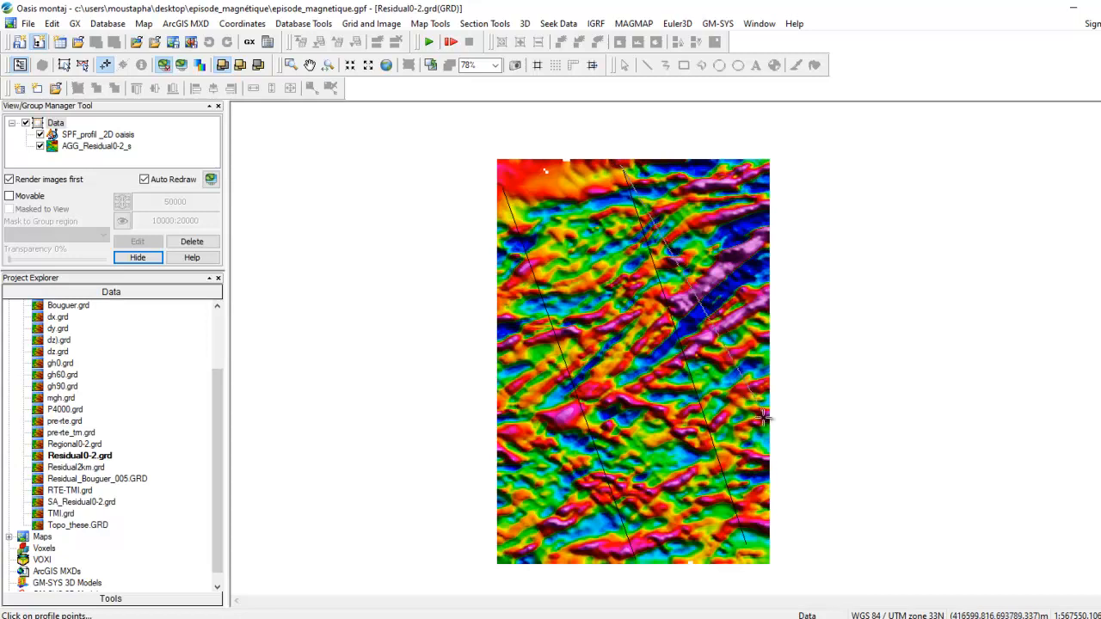
left_click(747, 545)
right_click(748, 546)
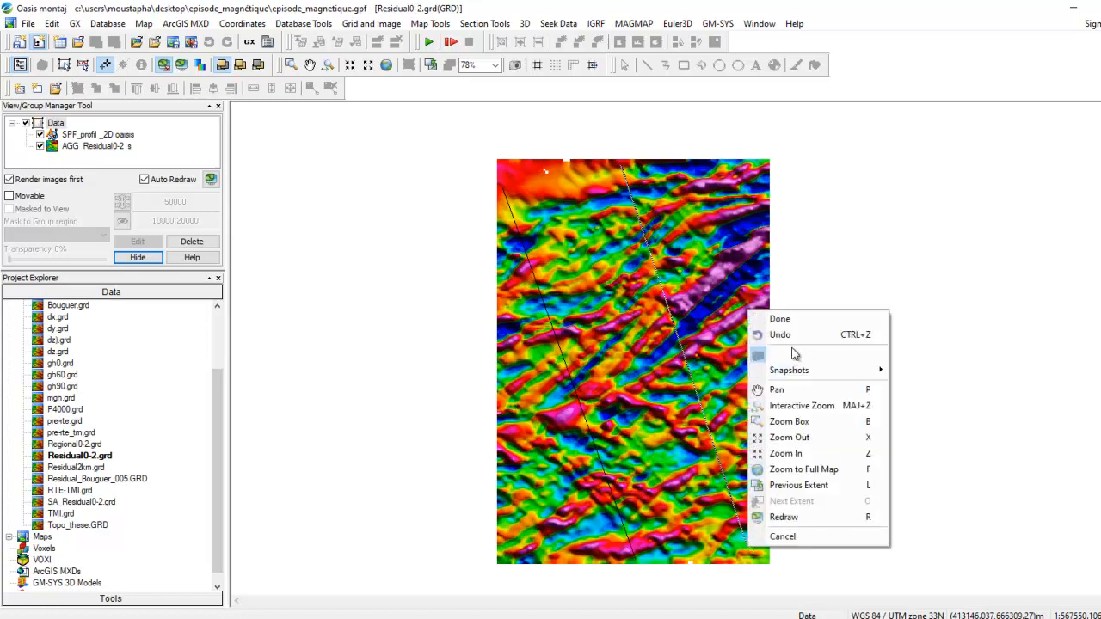
left_click(780, 320)
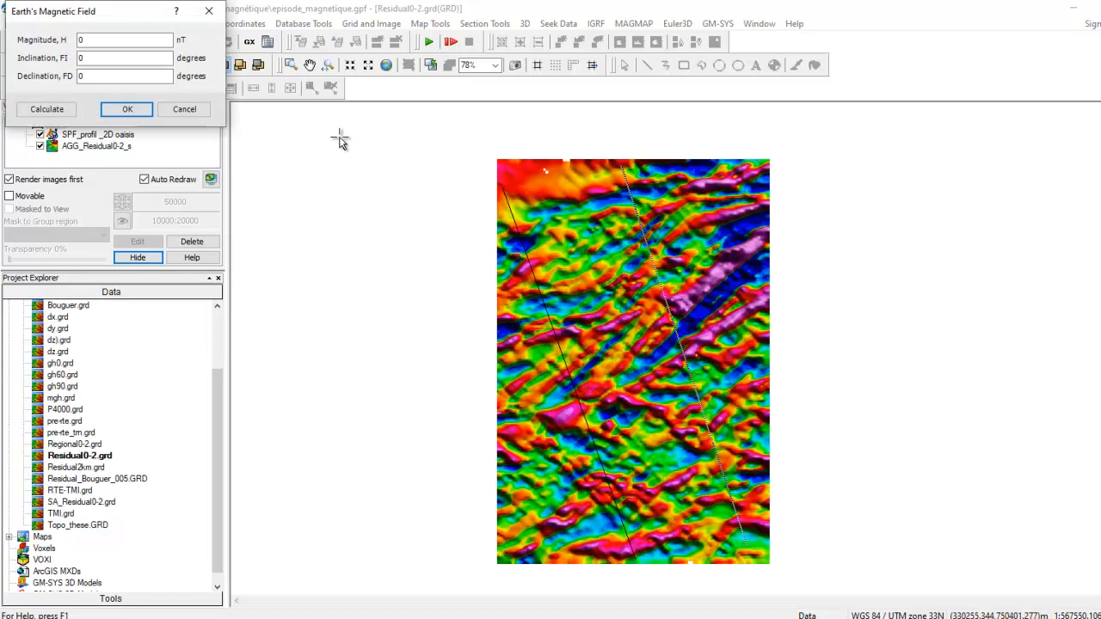
Step: Calculate the single-point IGRF field values for the date 1970/01/01 with model year 1970, keeping the default coordinates and elevation
left_click(47, 109)
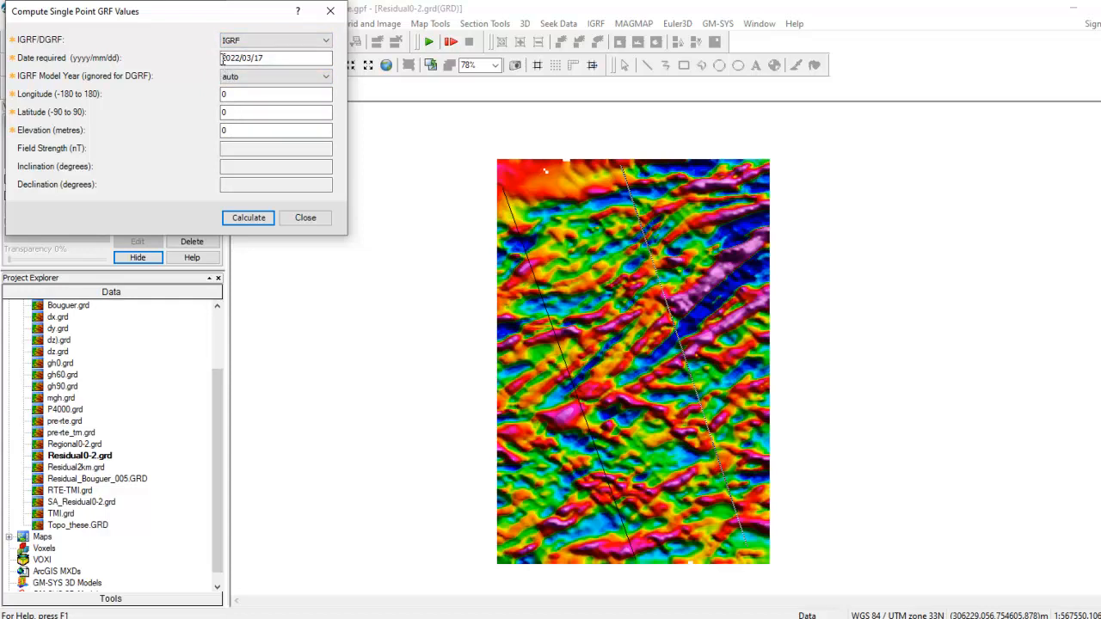
left_click_drag(222, 57, 240, 61)
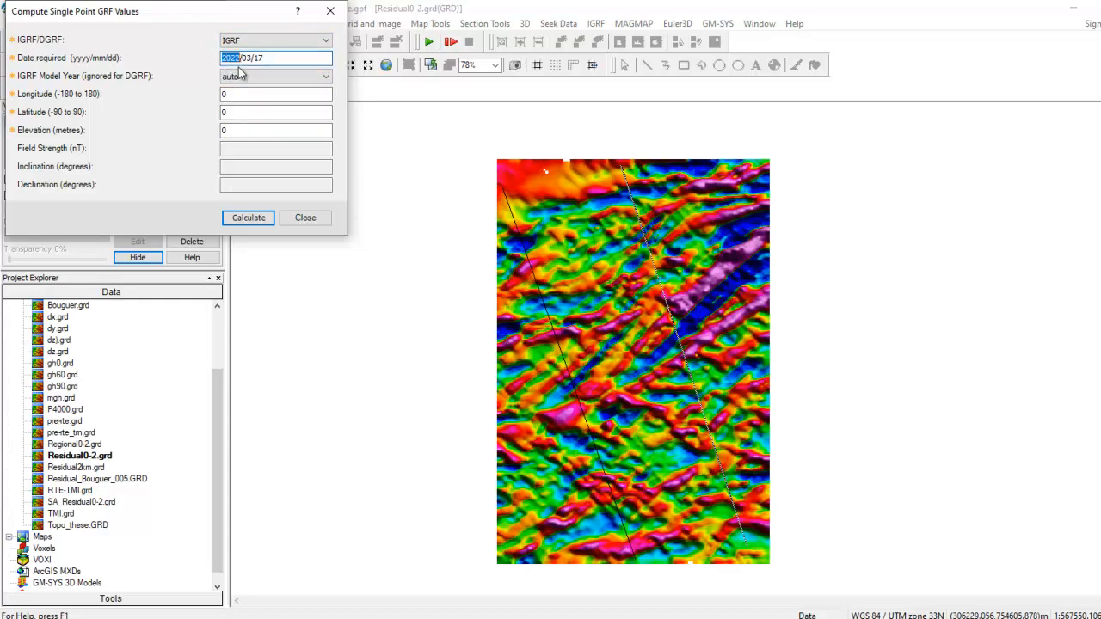
type("1")
type("1")
left_click(277, 75)
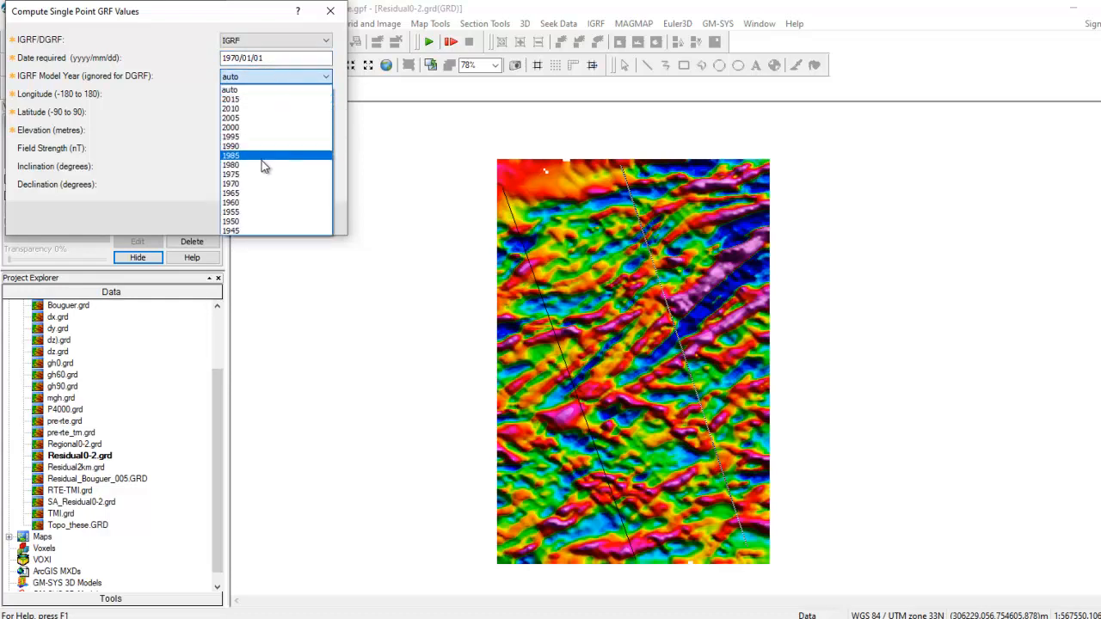
left_click(251, 184)
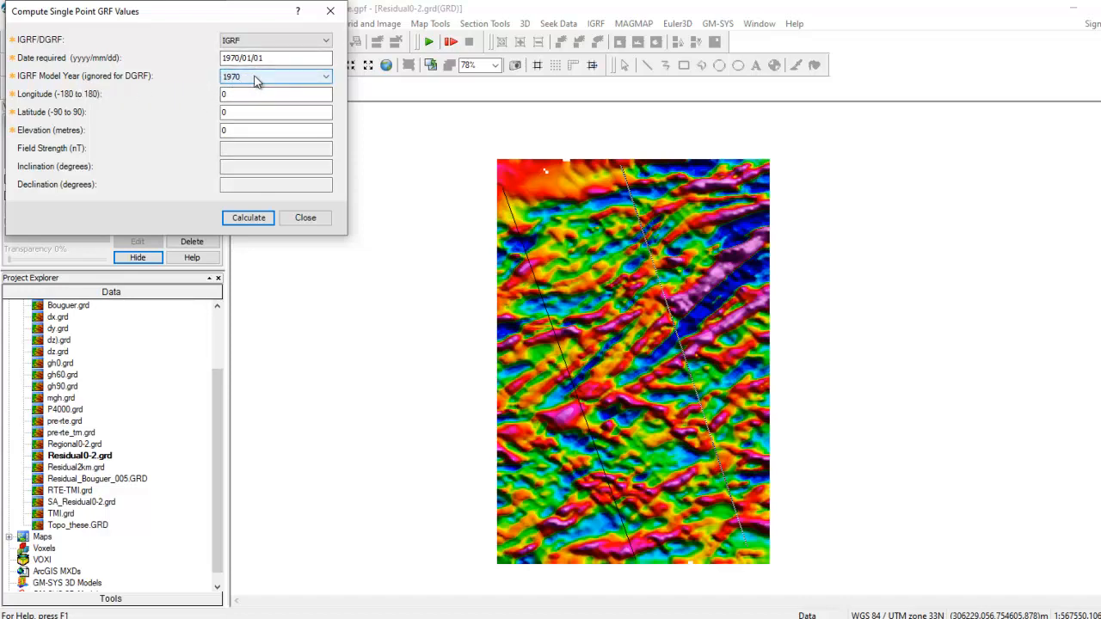
left_click(249, 218)
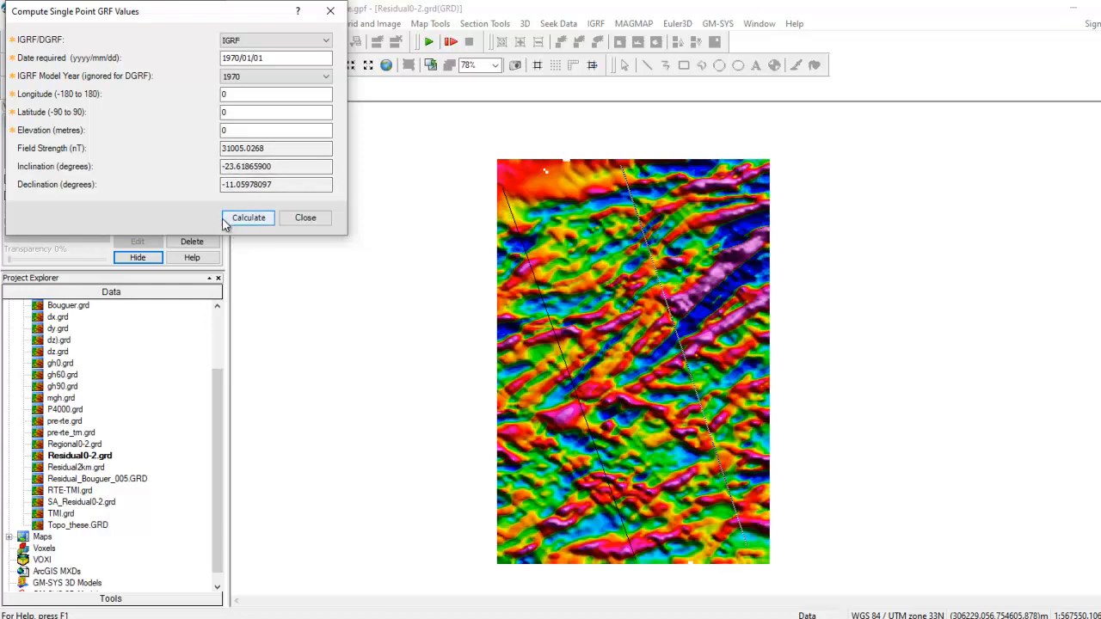
left_click(325, 223)
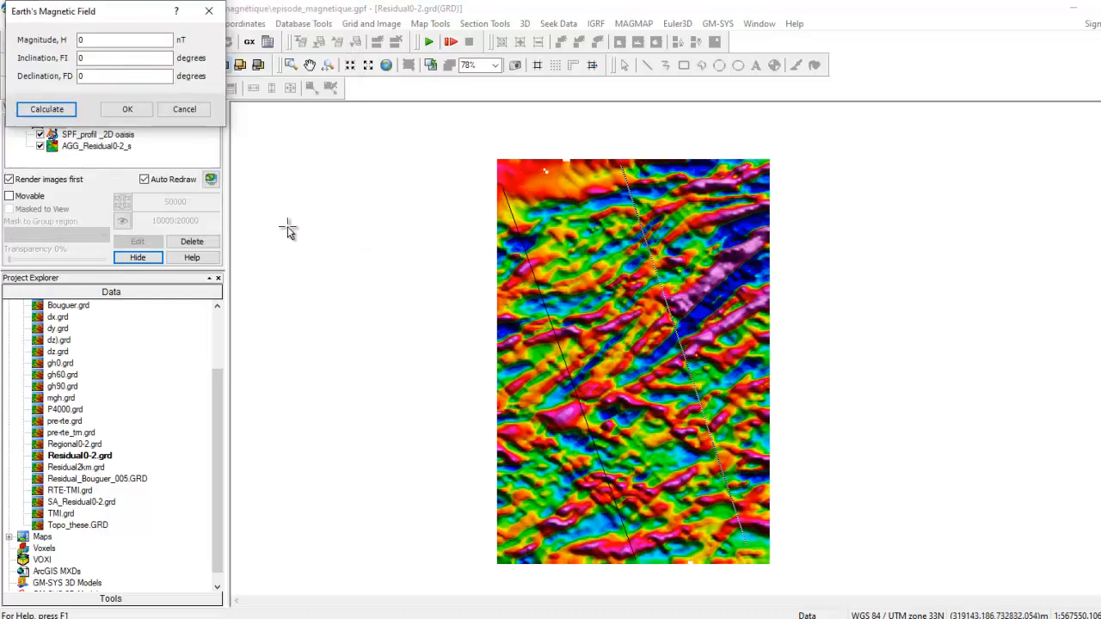
Step: Accept the Earth's magnetic field values to generate the line1 model and maximize its GM-SYS window
left_click(146, 115)
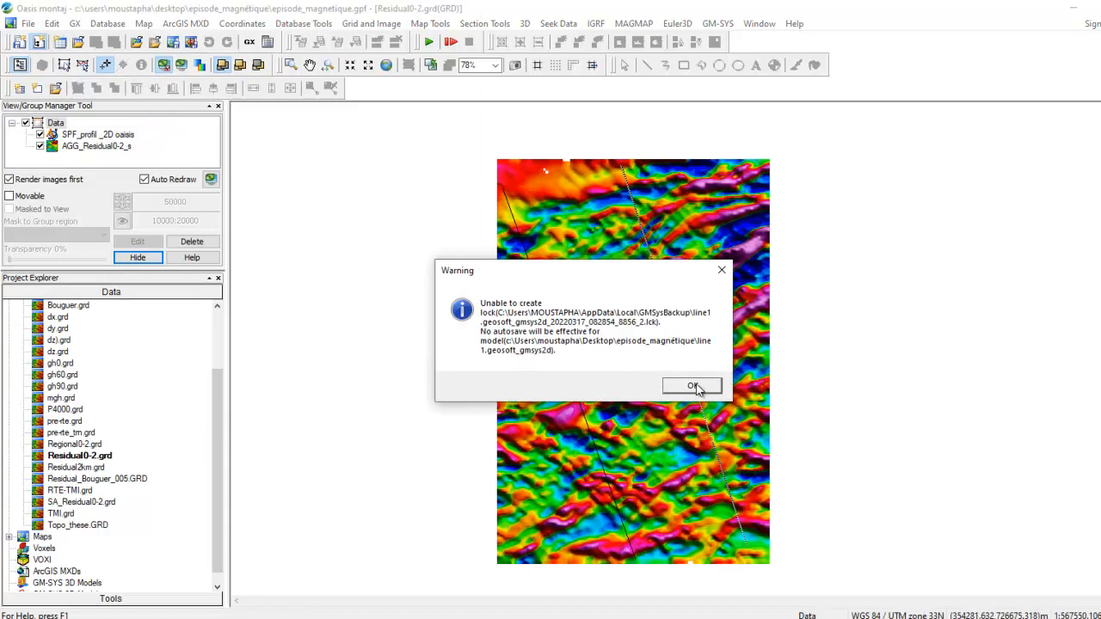
left_click(692, 386)
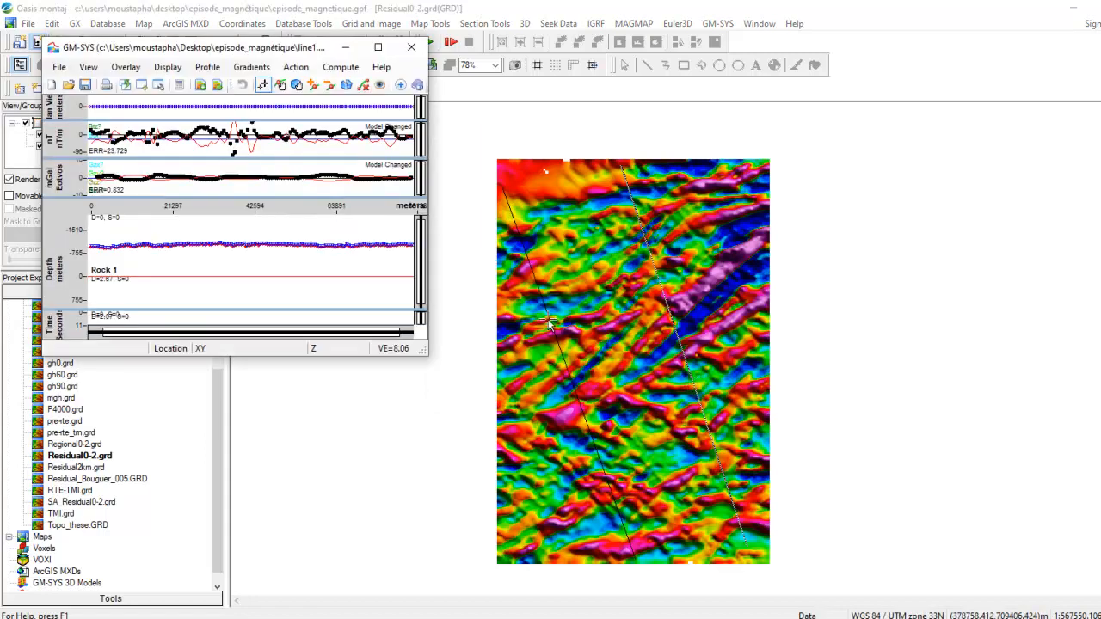
left_click(378, 47)
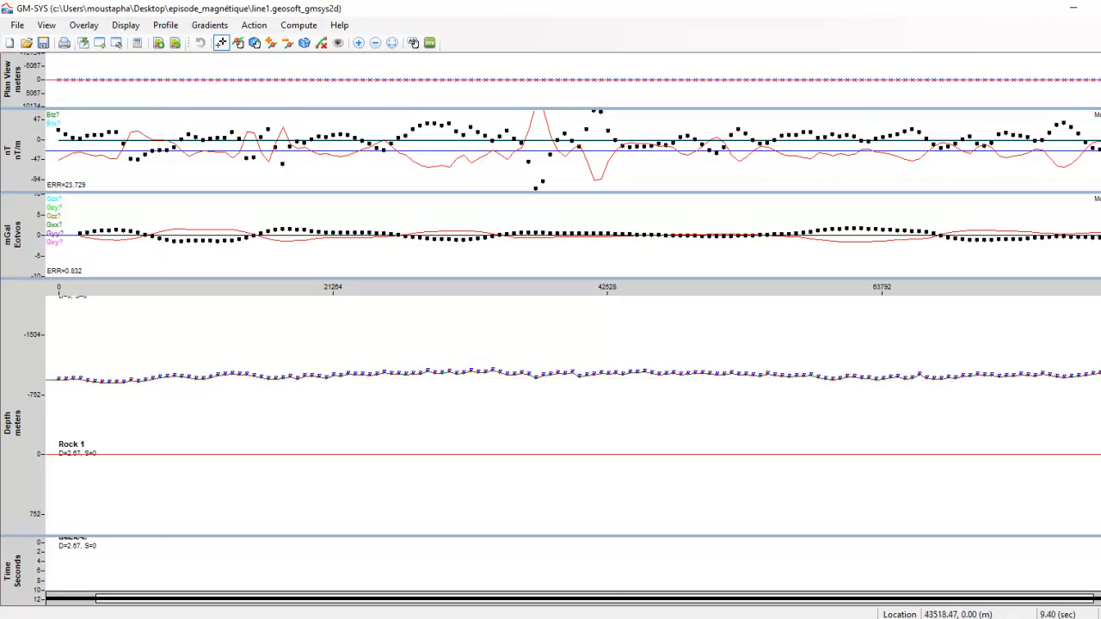
Step: Switch to Foxit Reader to examine the published 2D magnetic profile in Figure 11, and return to the GM-SYS model
key("alt+Tab")
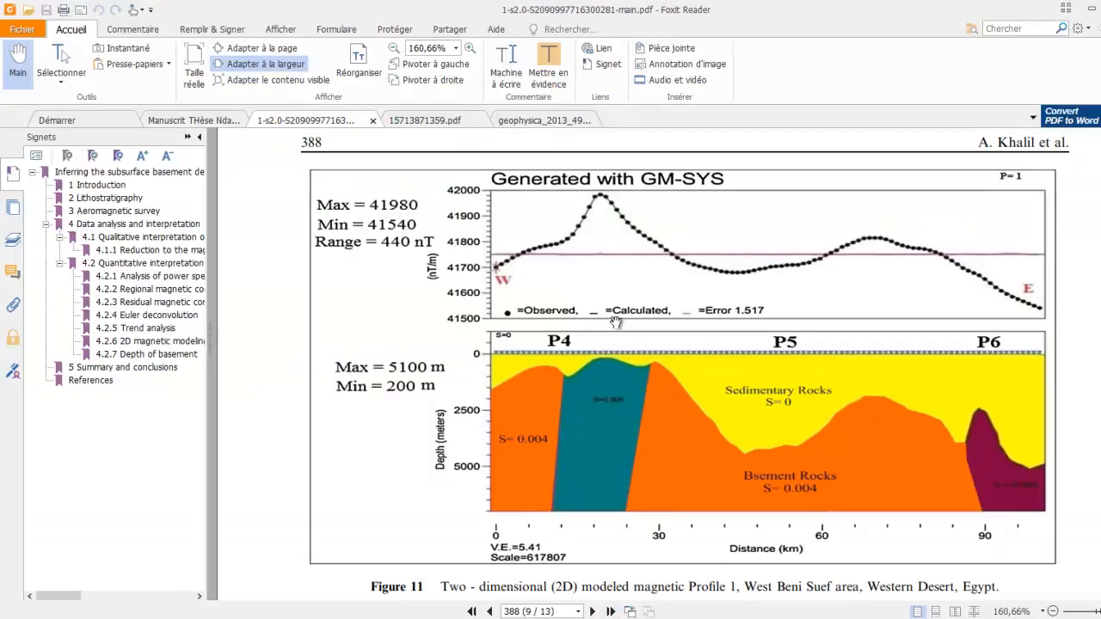
left_click(1092, 10)
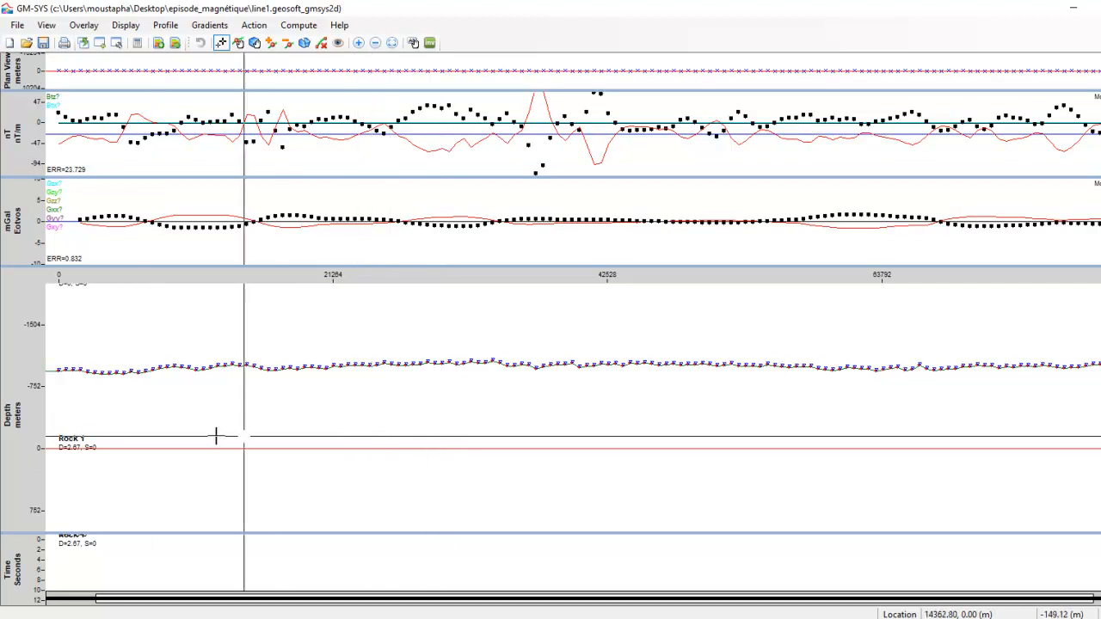
Step: Change the depth axis unit to Km and restore it to Meter
right_click(30, 424)
mouse_move(64, 429)
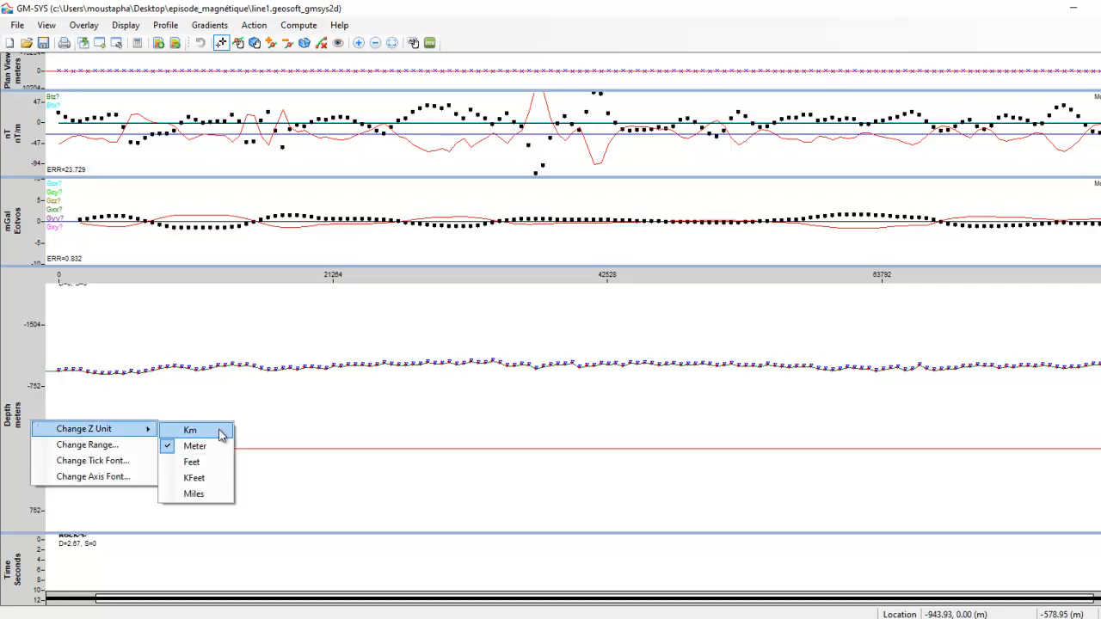
left_click(191, 430)
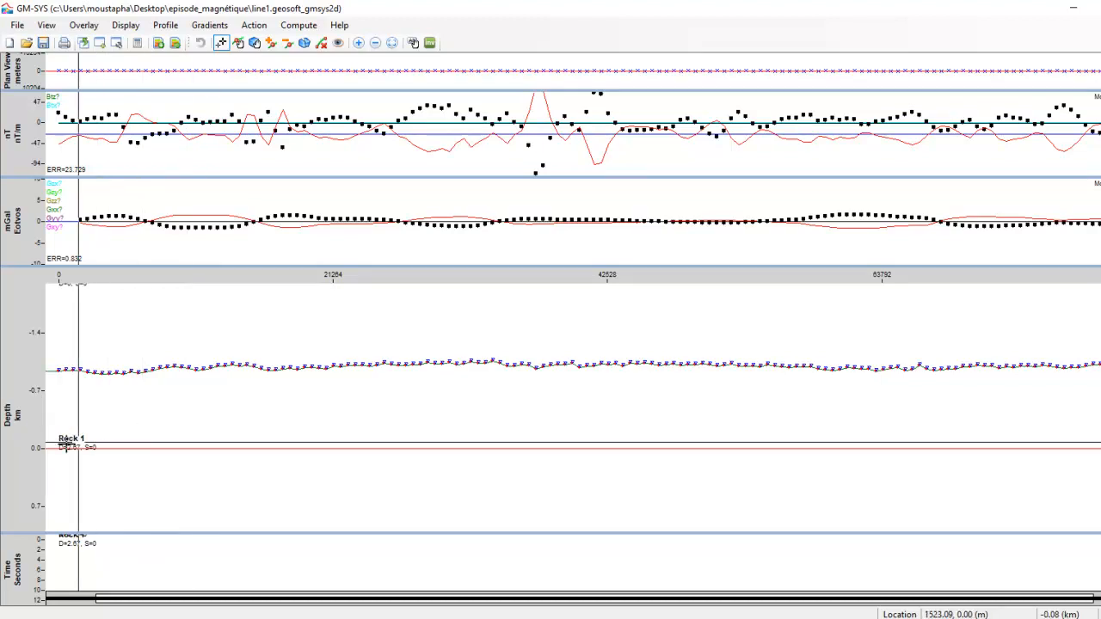
right_click(30, 419)
mouse_move(40, 425)
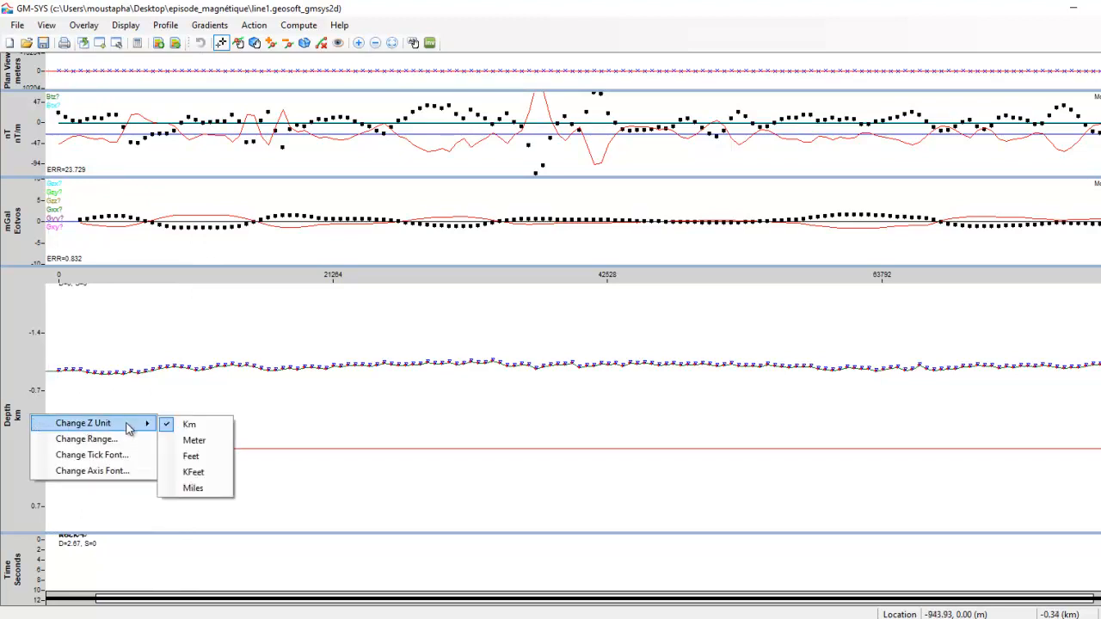
left_click(195, 440)
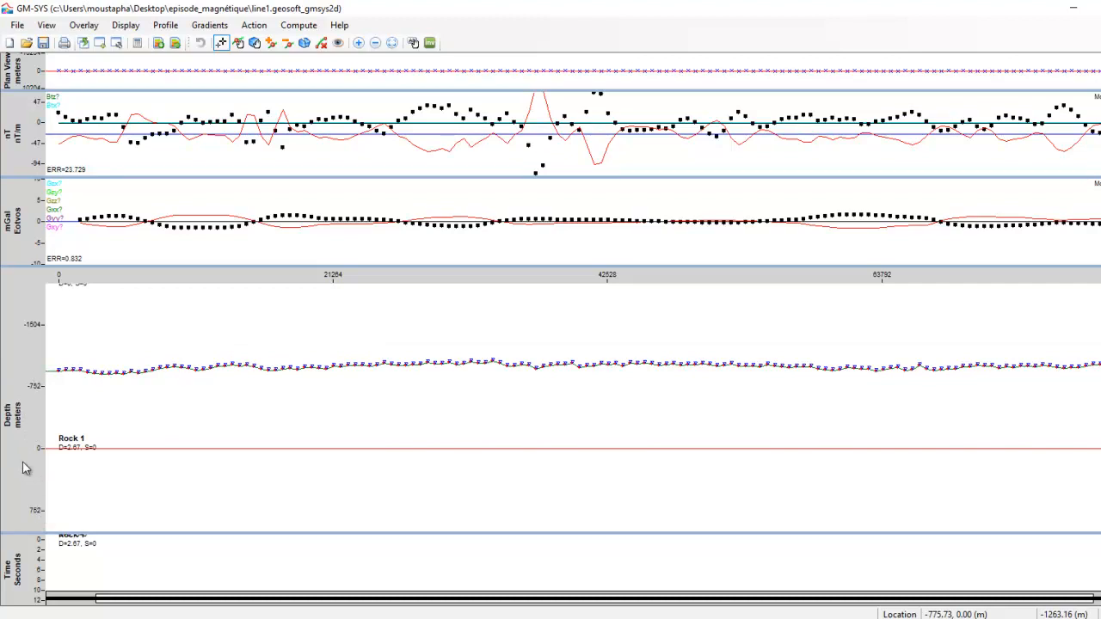
Step: Set the depth axis range to a minimum of -1100 m and a maximum of 900 m
right_click(31, 411)
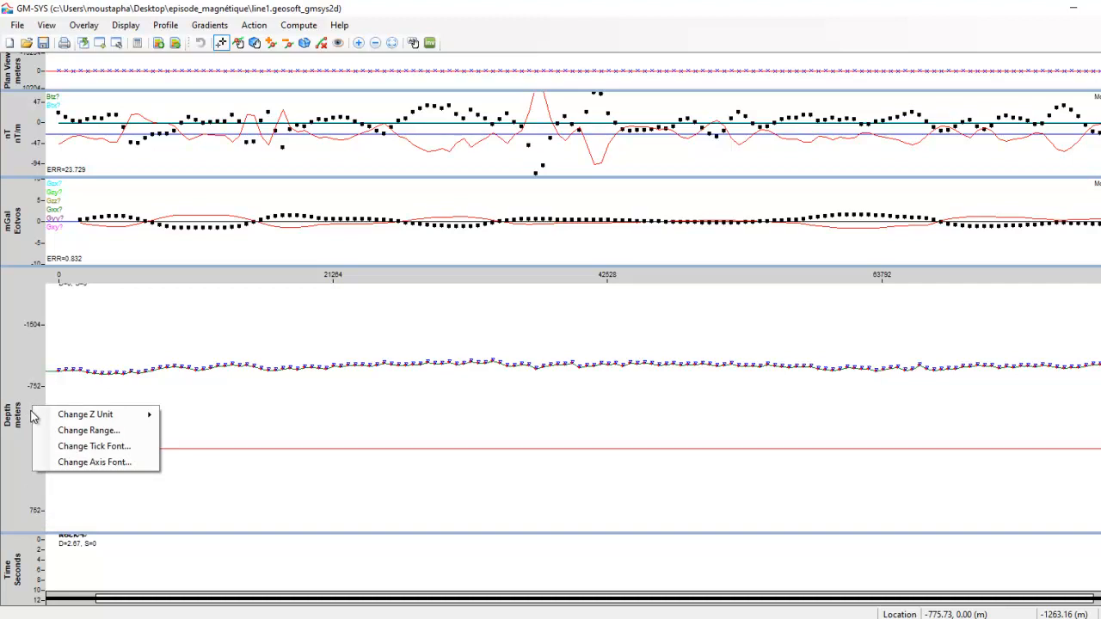
left_click(93, 431)
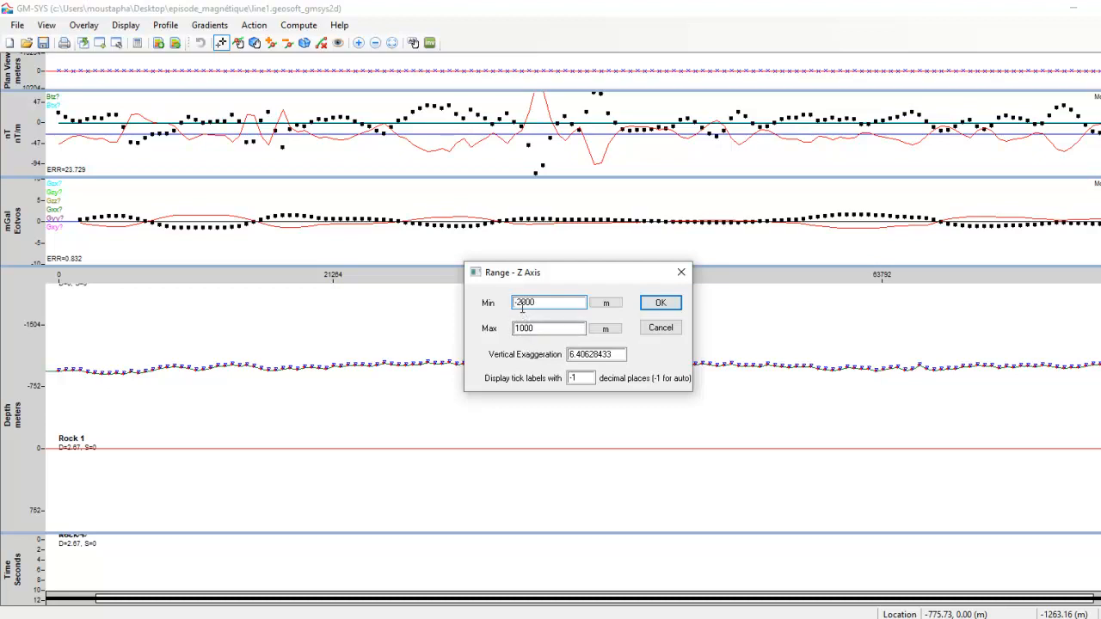
left_click_drag(516, 305, 524, 308)
type("11")
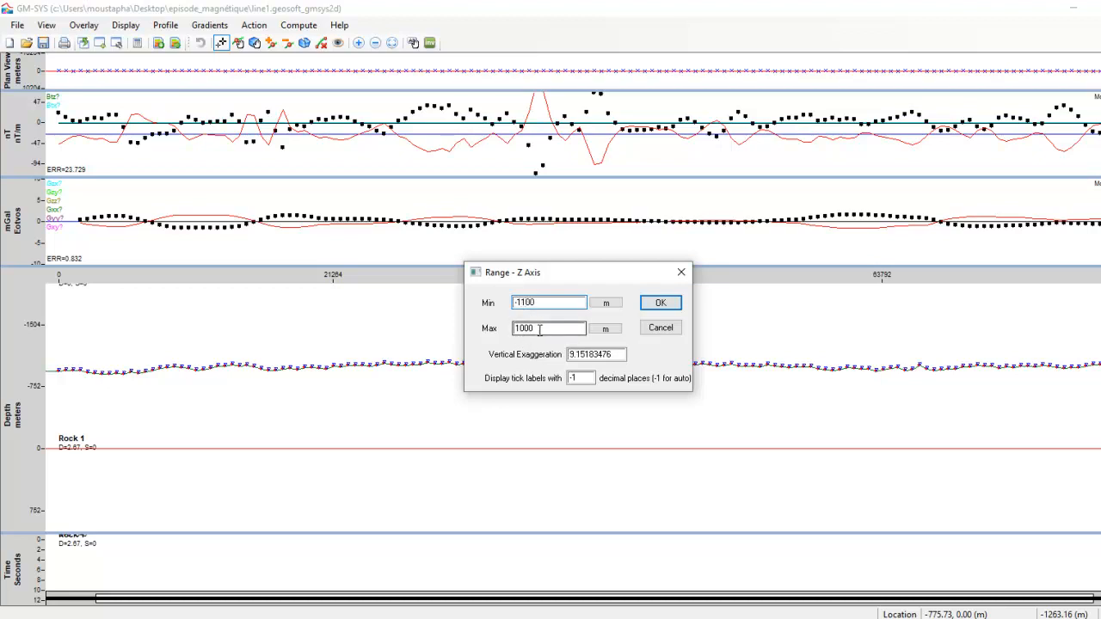
left_click_drag(539, 329, 512, 327)
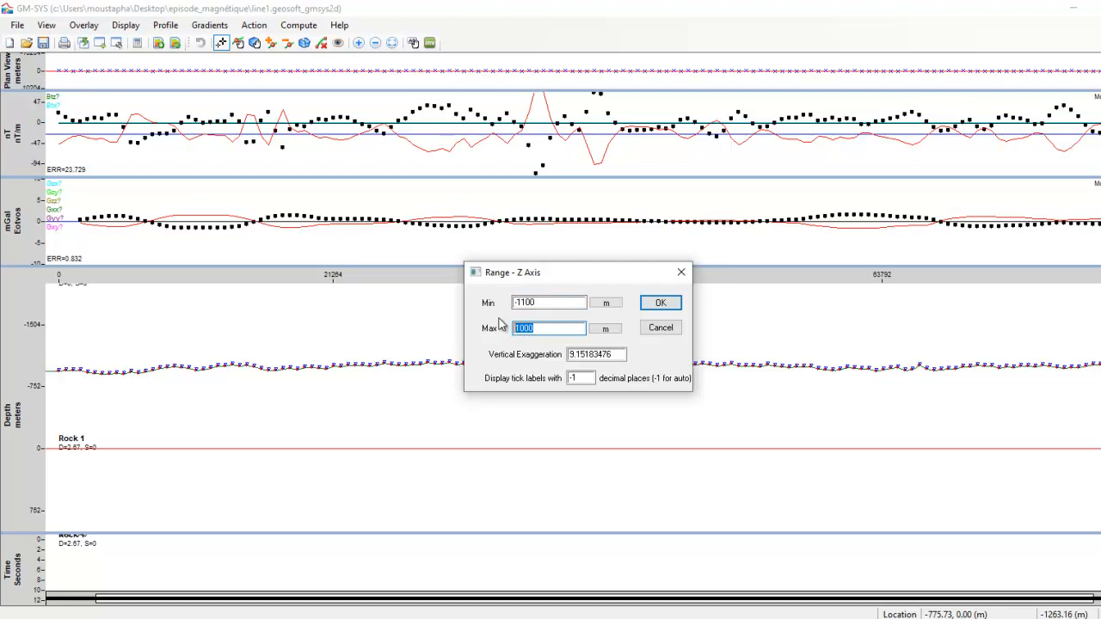
type("900")
left_click(659, 303)
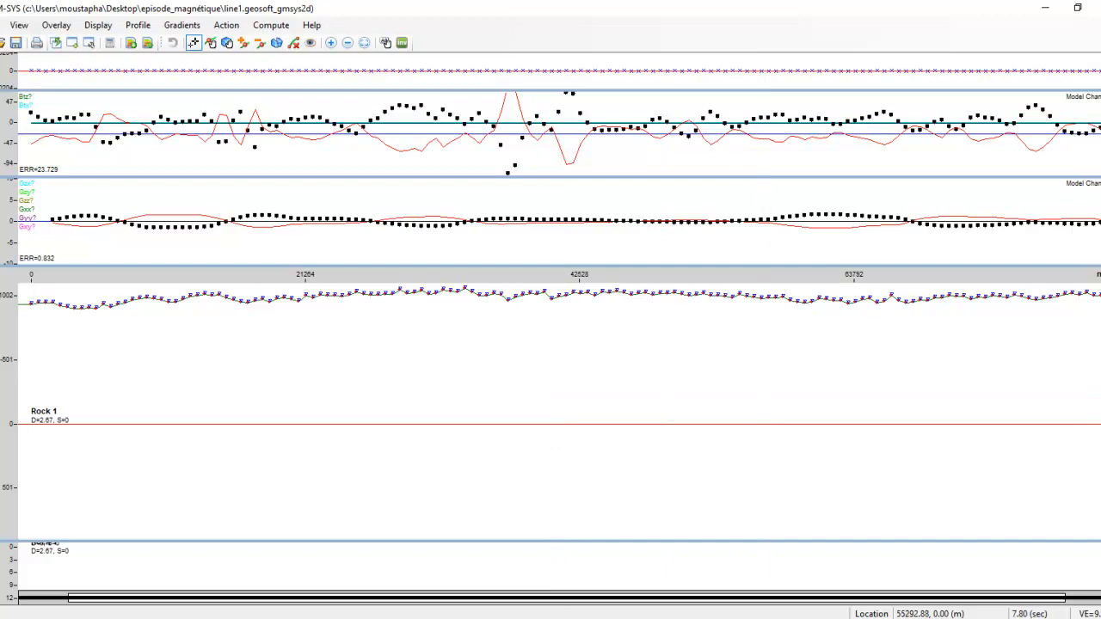
left_click(793, 618)
left_click(851, 76)
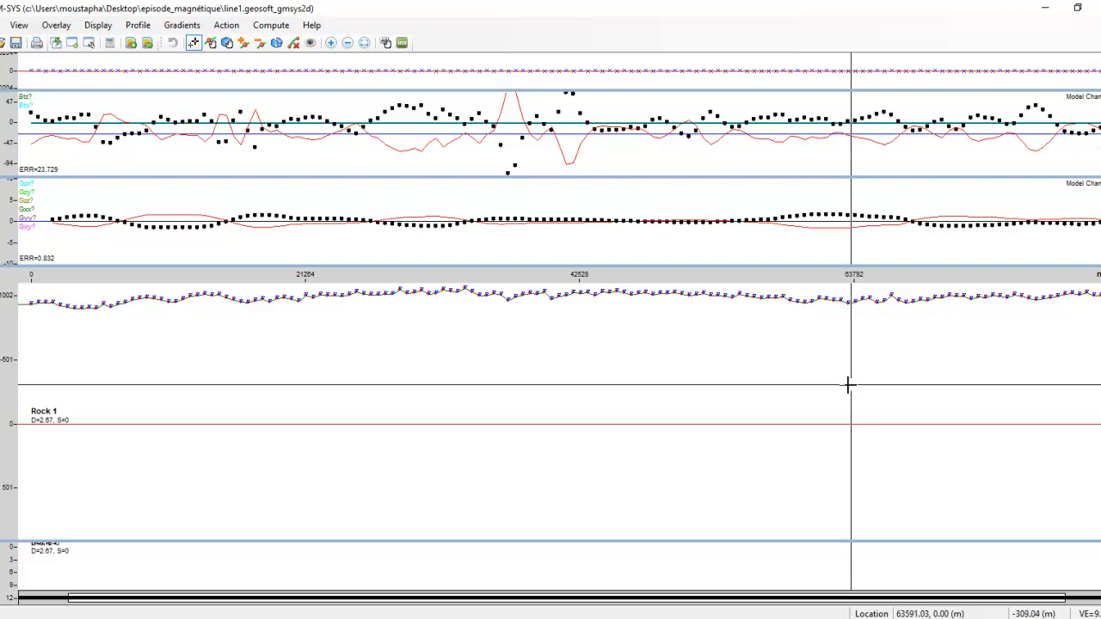
Step: Split off a thin surface block from about 9,700 m to about 83,500 m along the profile, with its base near -830 m, and accept it
left_click(276, 43)
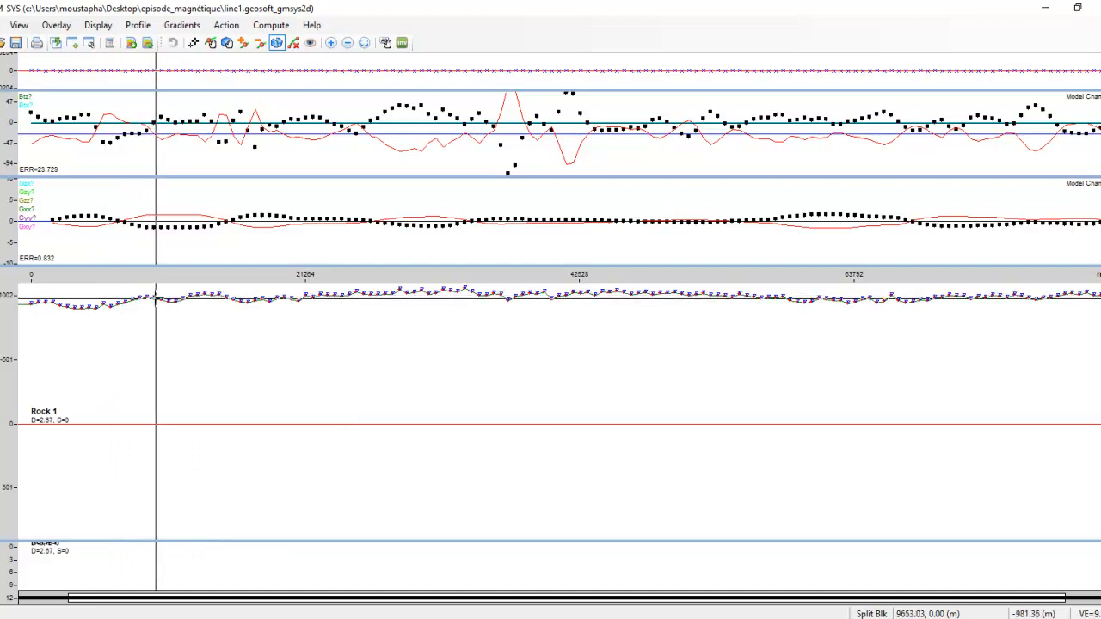
left_click(157, 319)
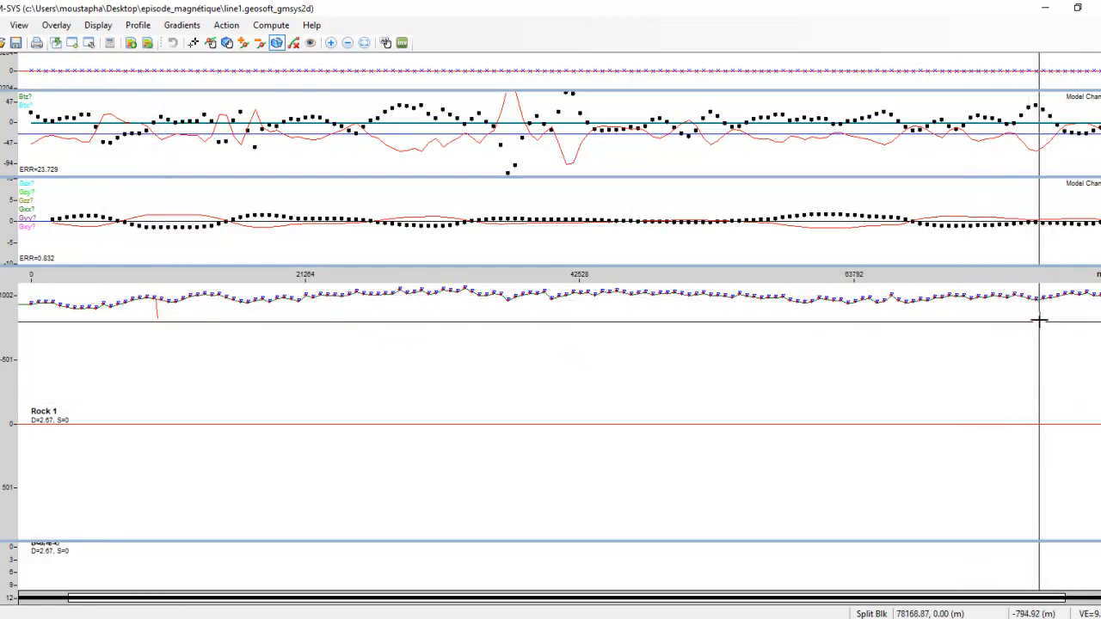
left_click(1092, 316)
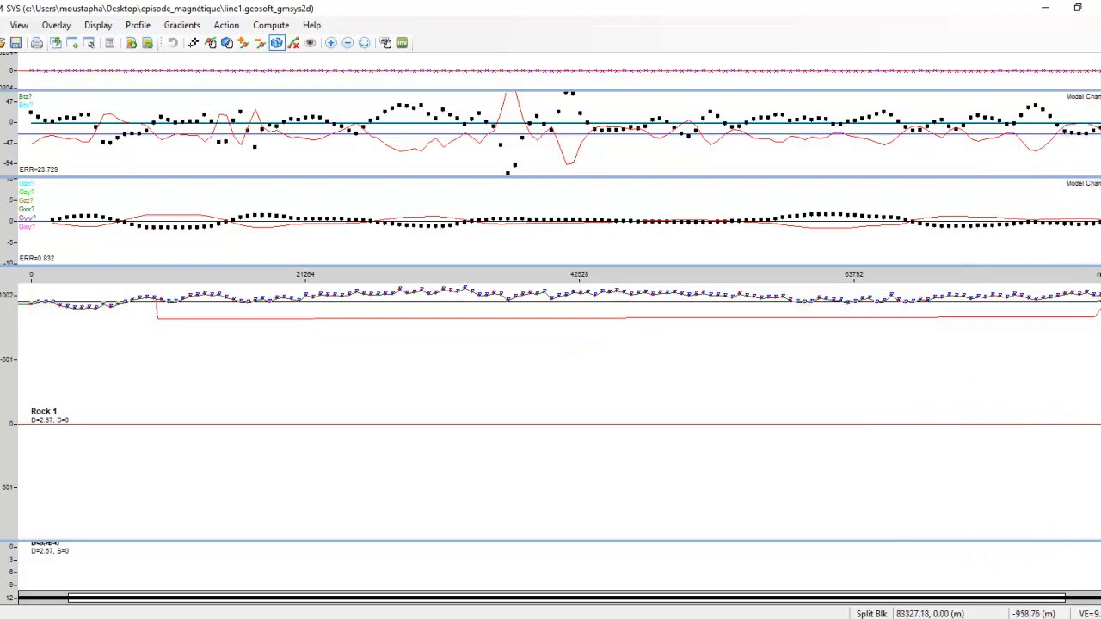
right_click(1099, 297)
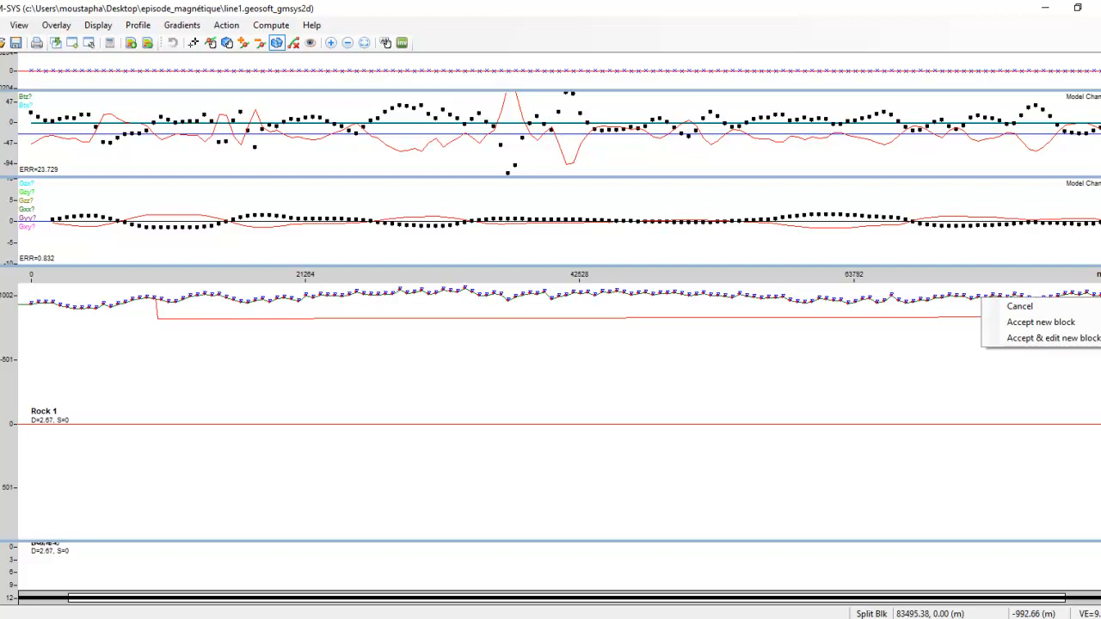
left_click(1047, 329)
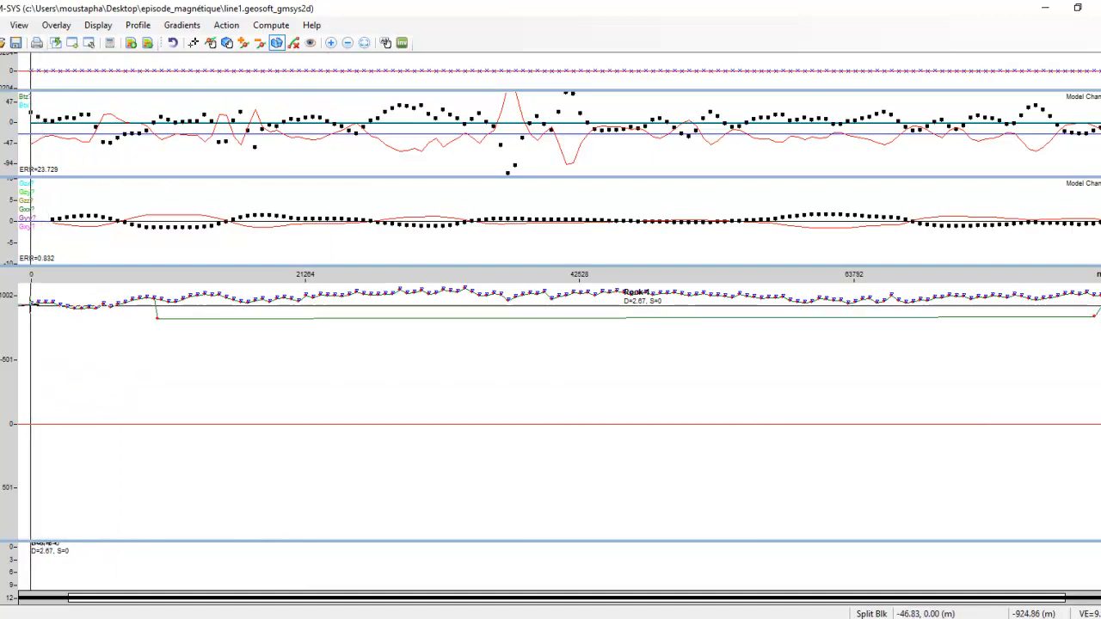
Step: Split off a surface block at the profile's start, with its base rising from about -660 m to the first block's lower corner, and accept it
left_click(30, 302)
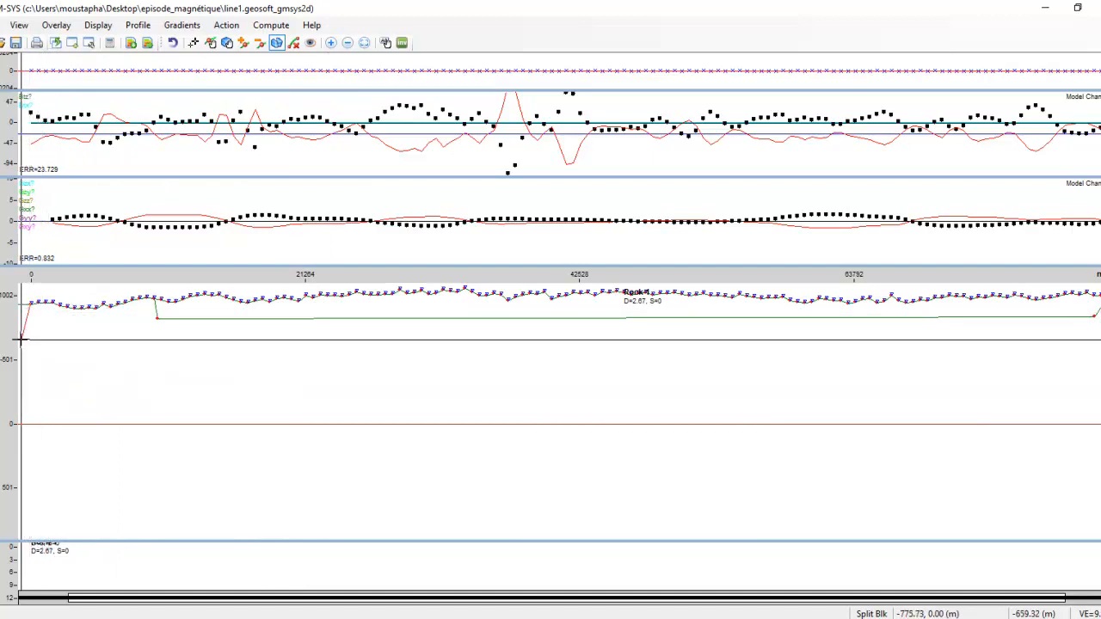
left_click(21, 339)
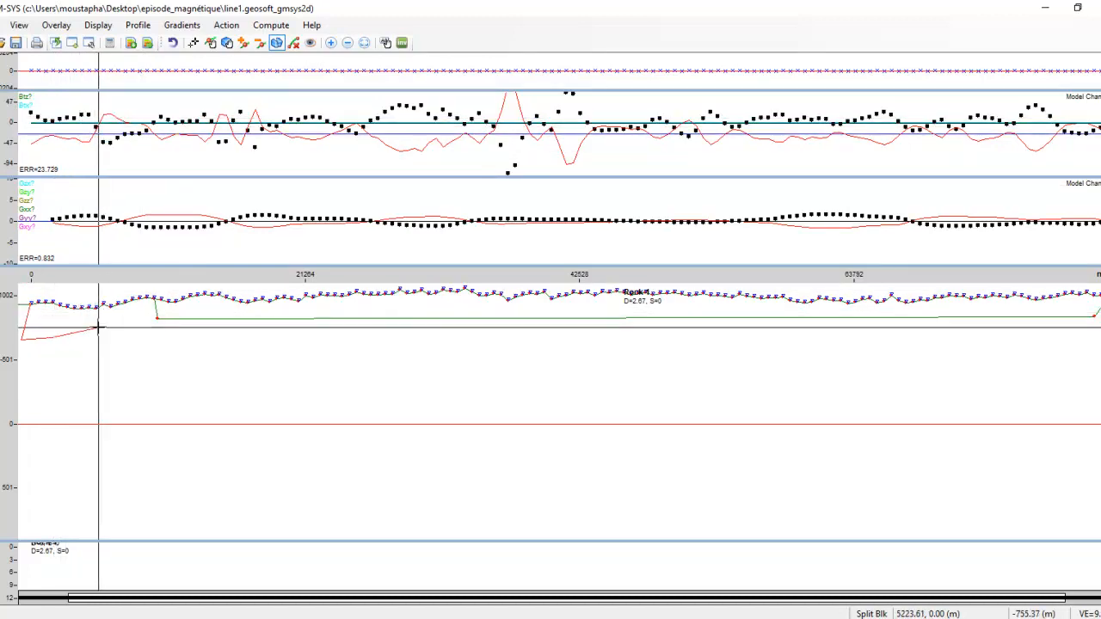
left_click(159, 318)
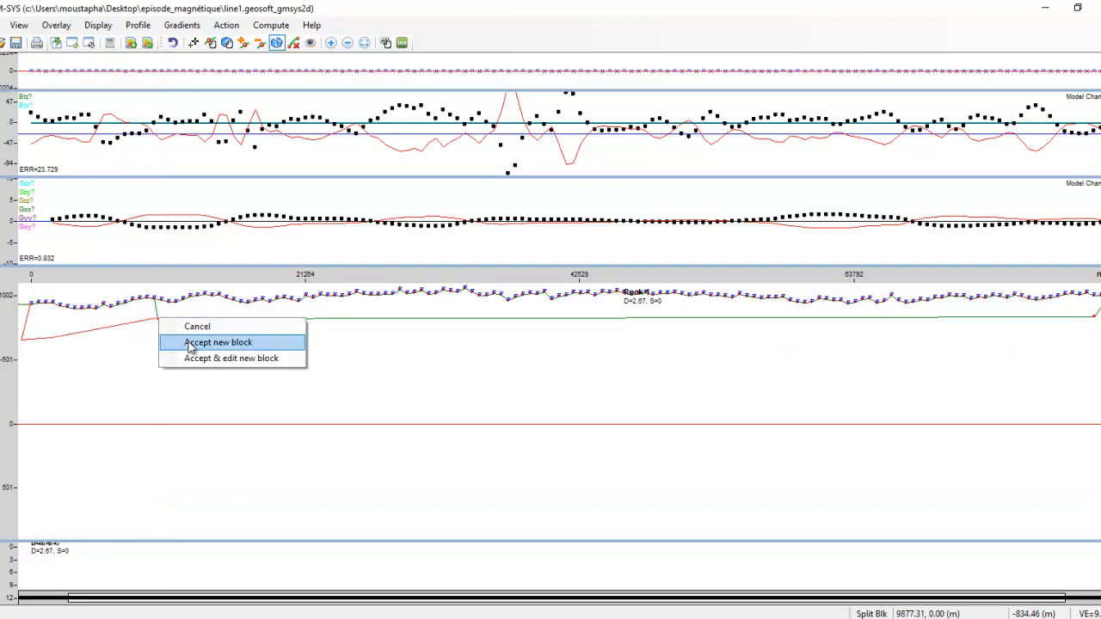
left_click(190, 344)
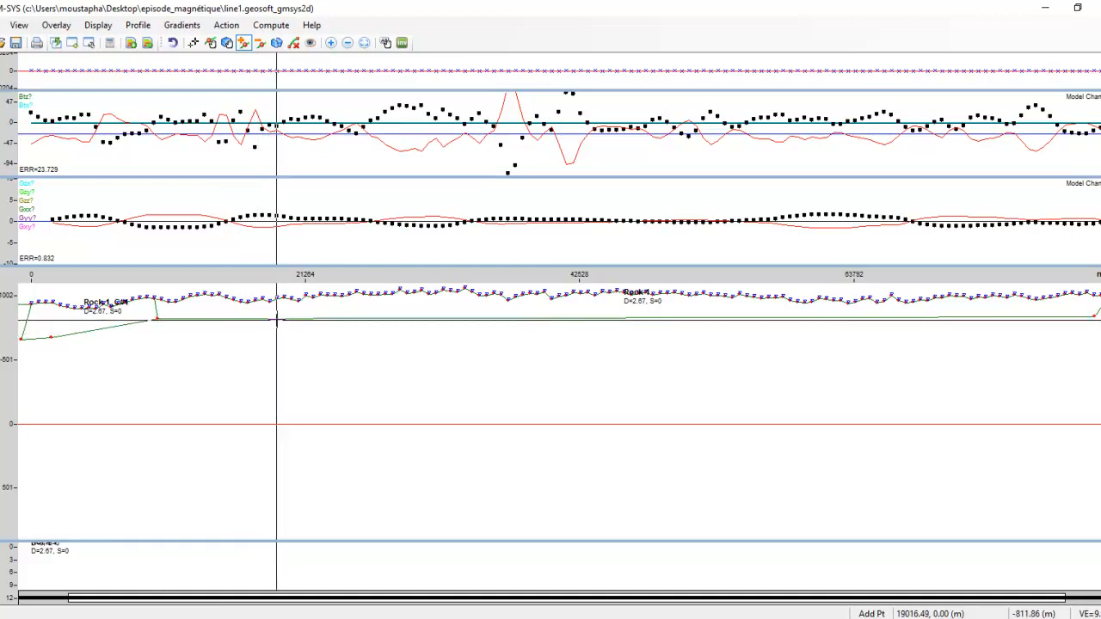
Step: Add a point at about 19,000 m on the long surface block's base and disable gravity gradients
left_click(278, 319)
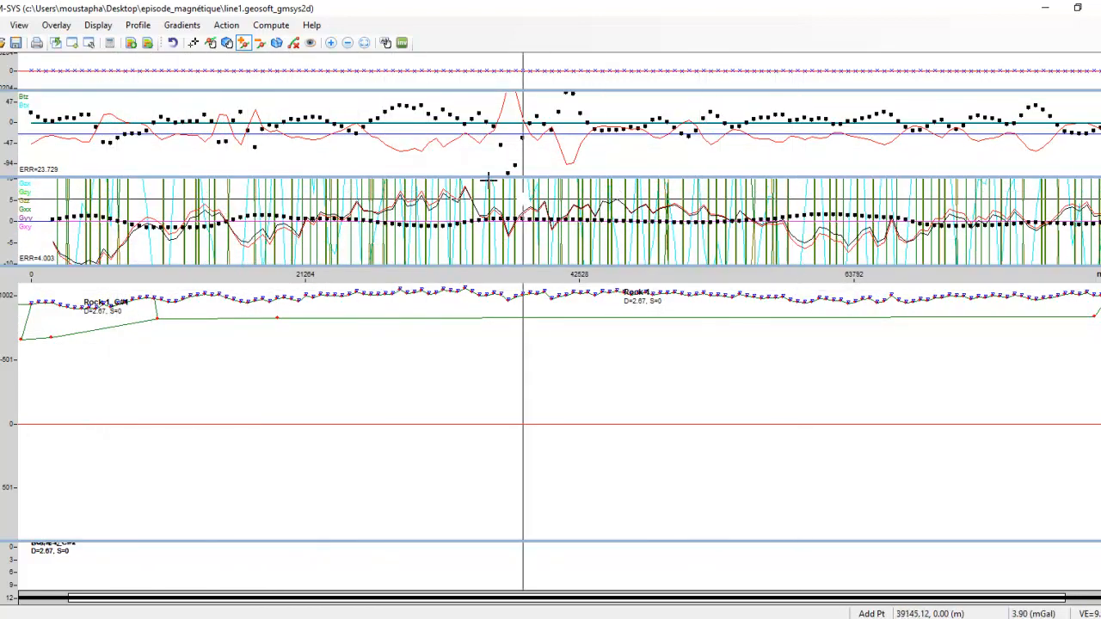
left_click(178, 25)
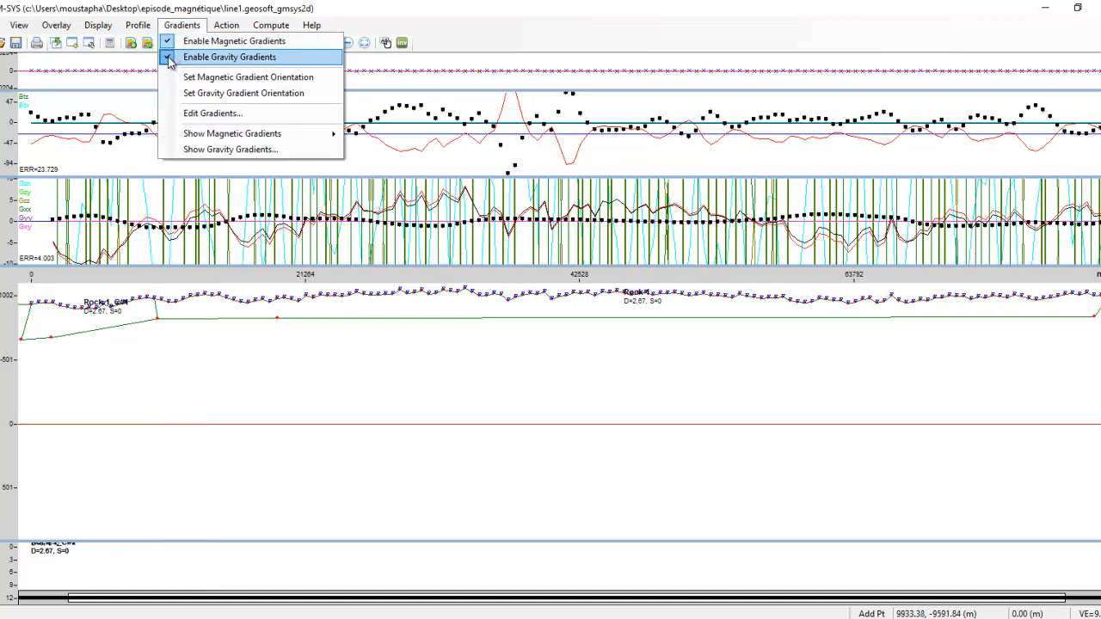
left_click(169, 58)
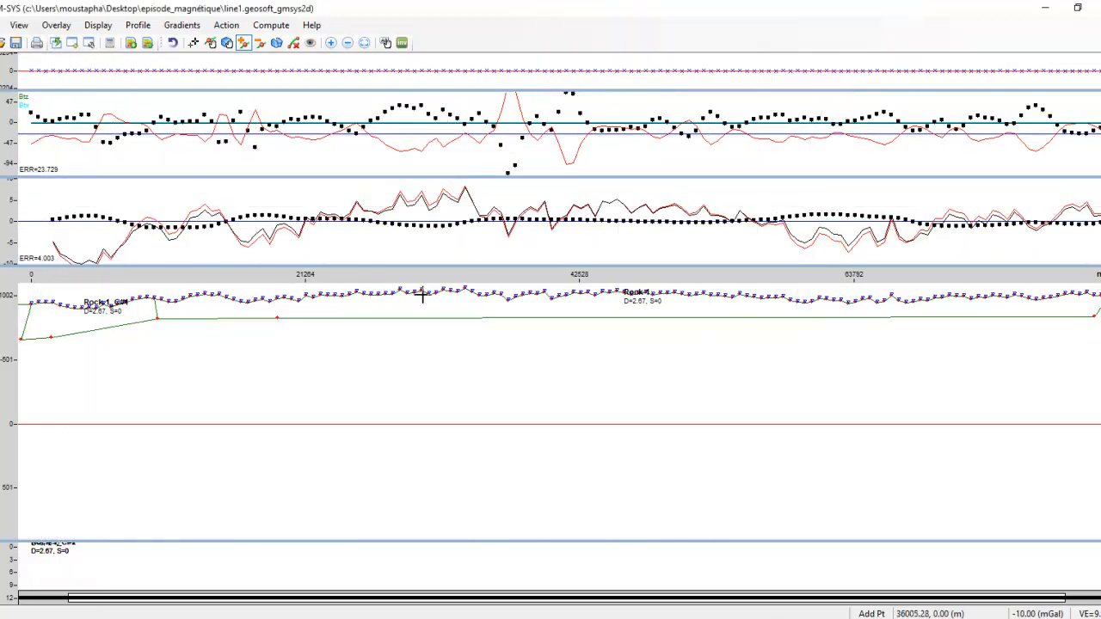
Step: Split off a basin-shaped block beneath the surface blocks, from about 1,700 m to 19,070 m along the profile and down to about 270 m, and accept it
left_click(276, 43)
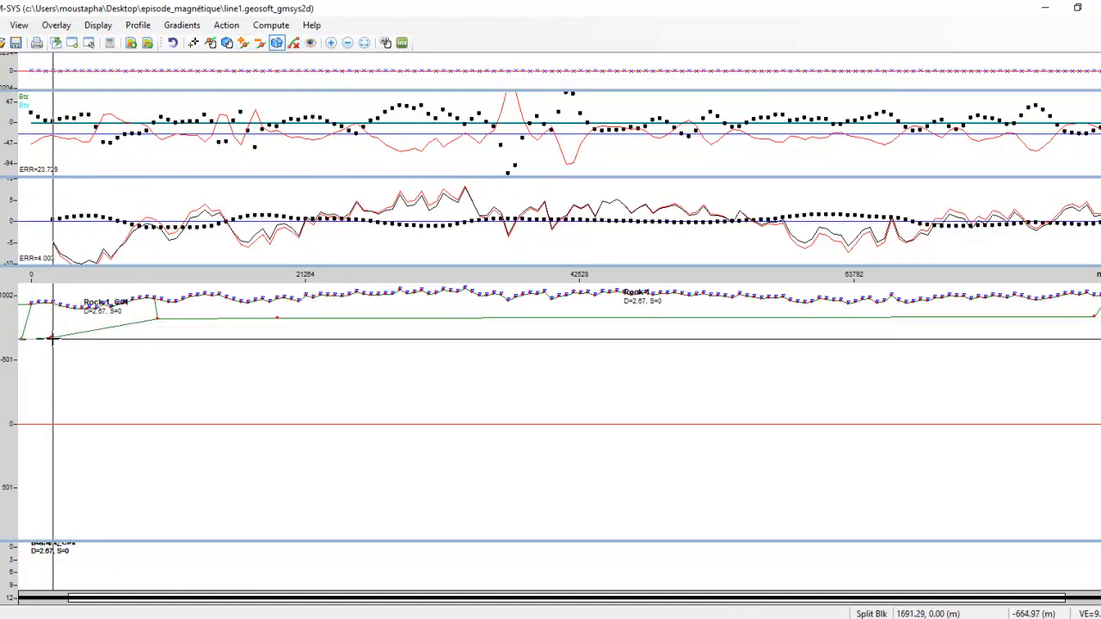
left_click_drag(66, 379, 152, 465)
left_click(151, 458)
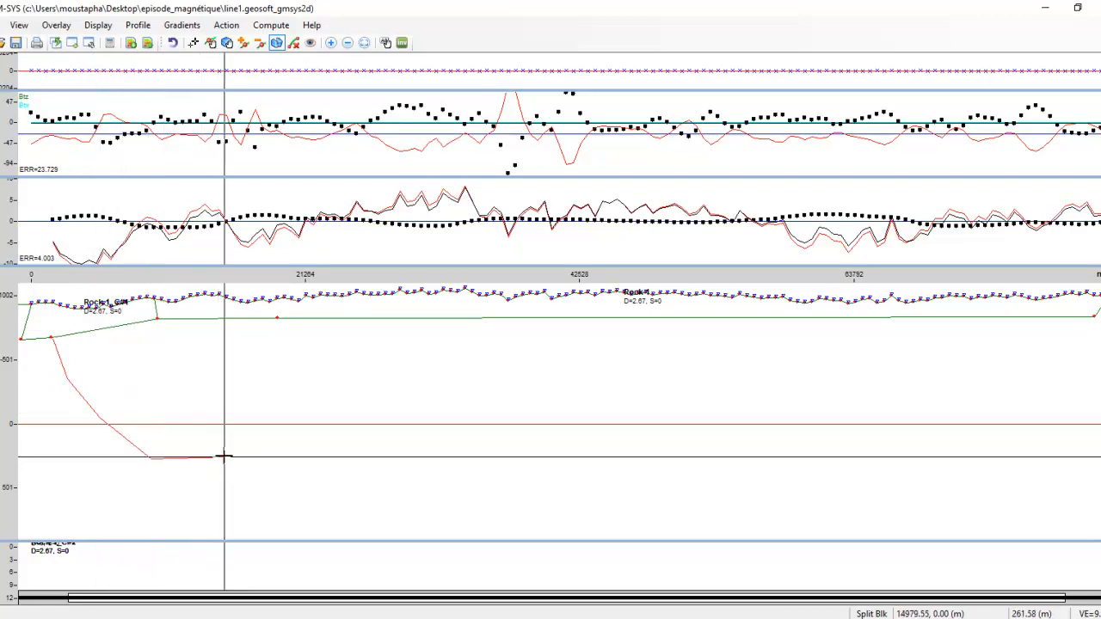
left_click(239, 435)
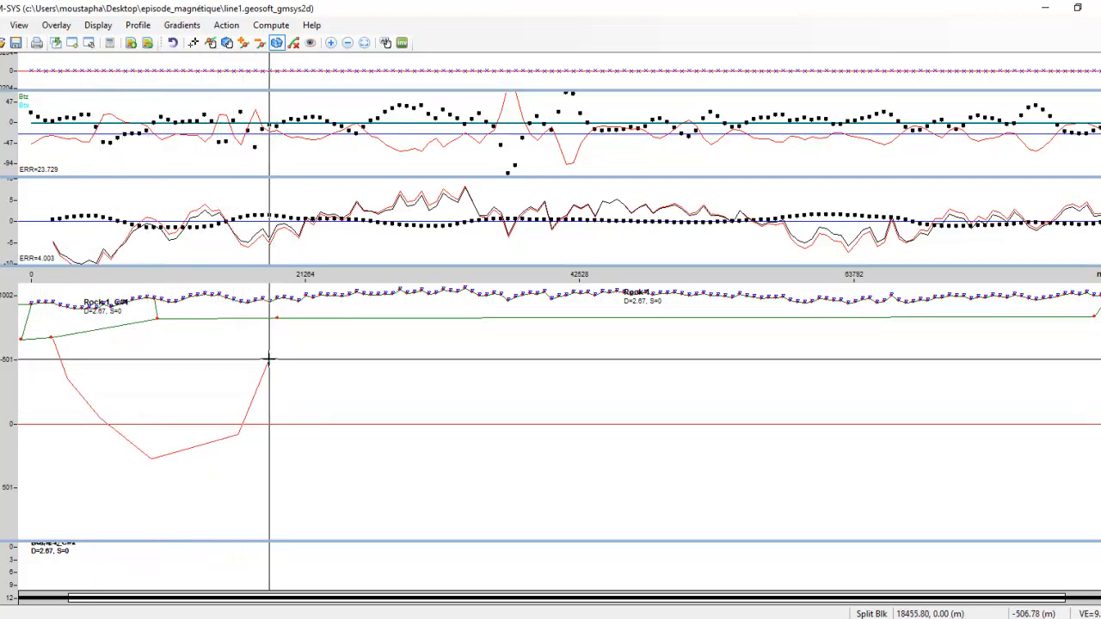
left_click(269, 359)
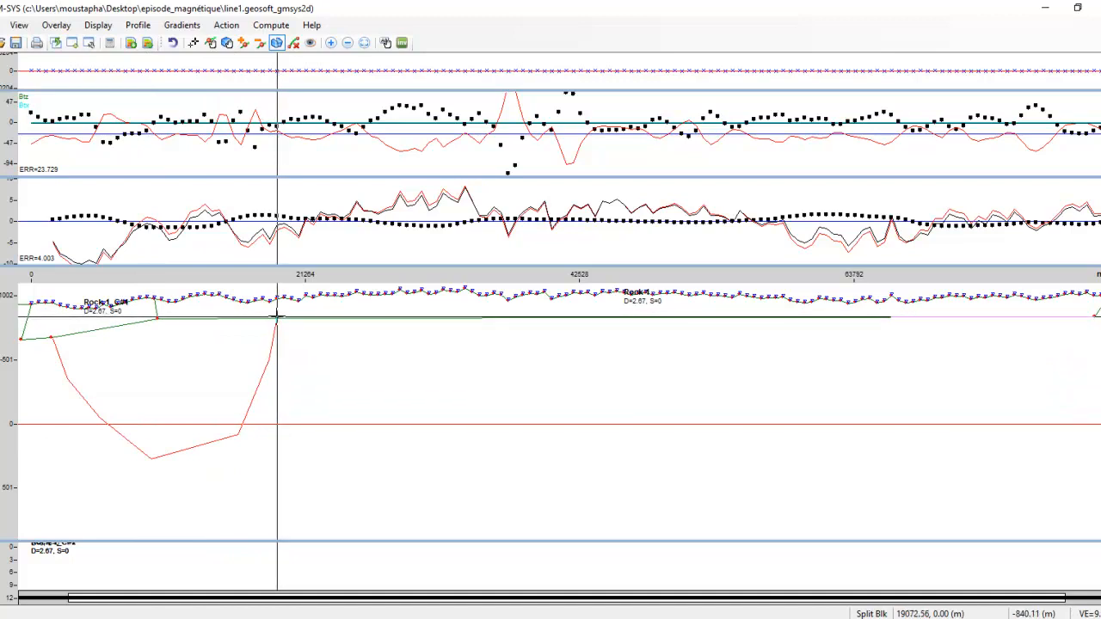
left_click(277, 318)
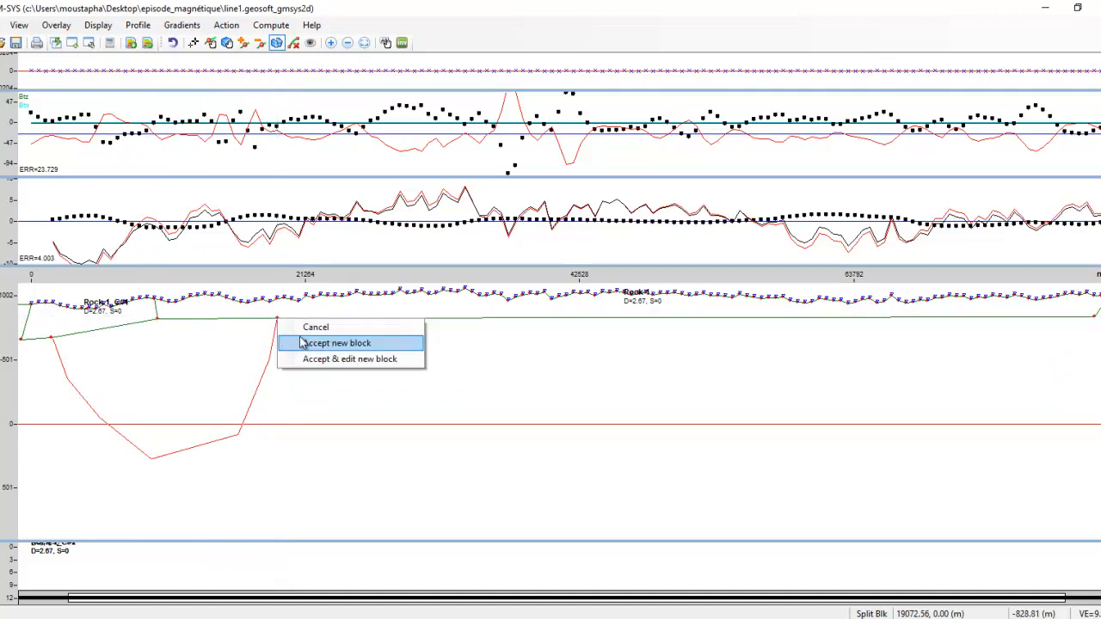
left_click(308, 343)
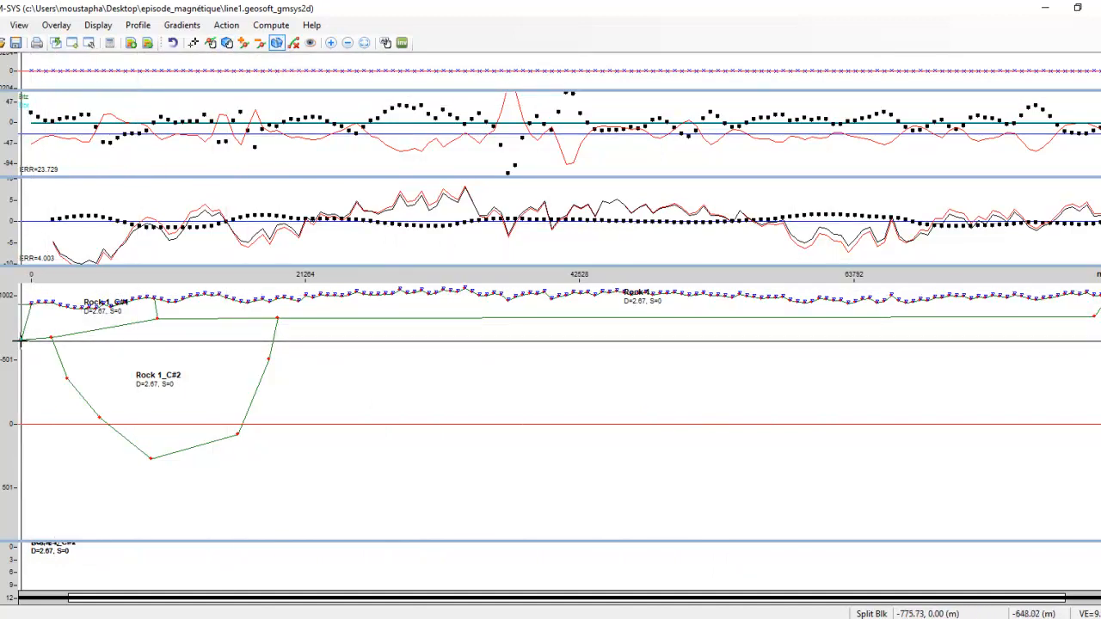
Step: Split off a deep block beneath the surface and basin blocks, spanning the whole profile with its base near 810 m, and accept it
left_click(24, 528)
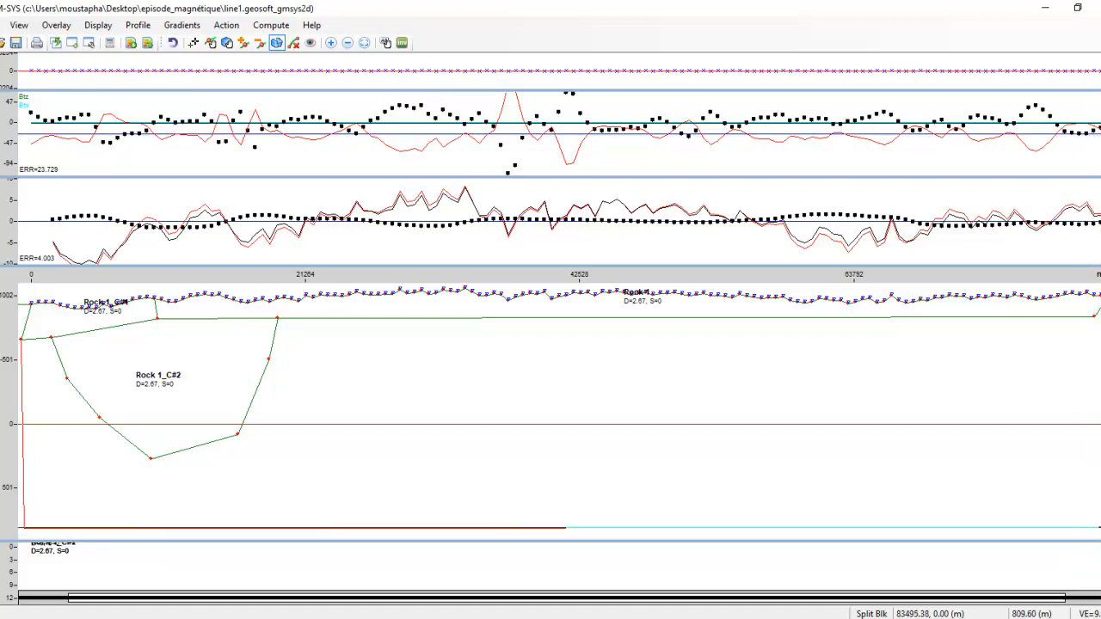
left_click(1100, 527)
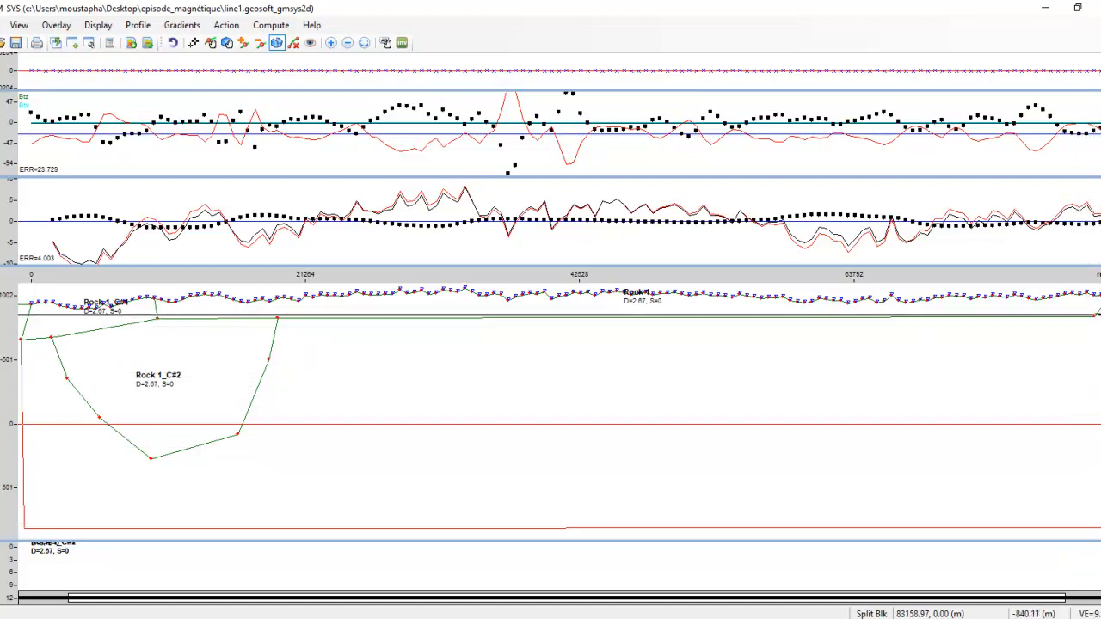
left_click(1099, 297)
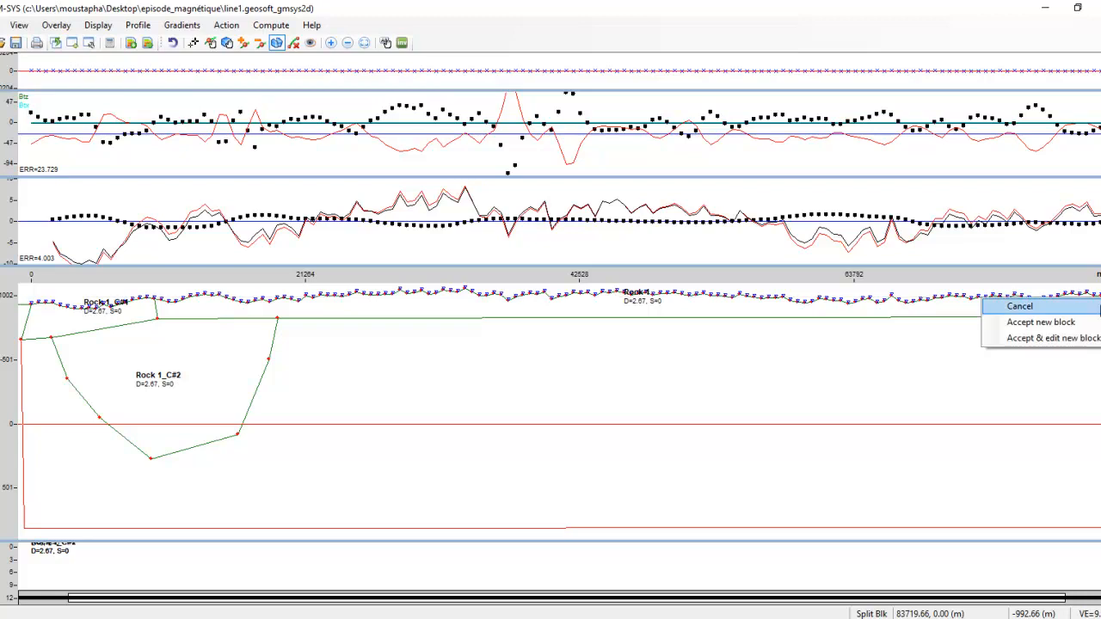
left_click(1072, 323)
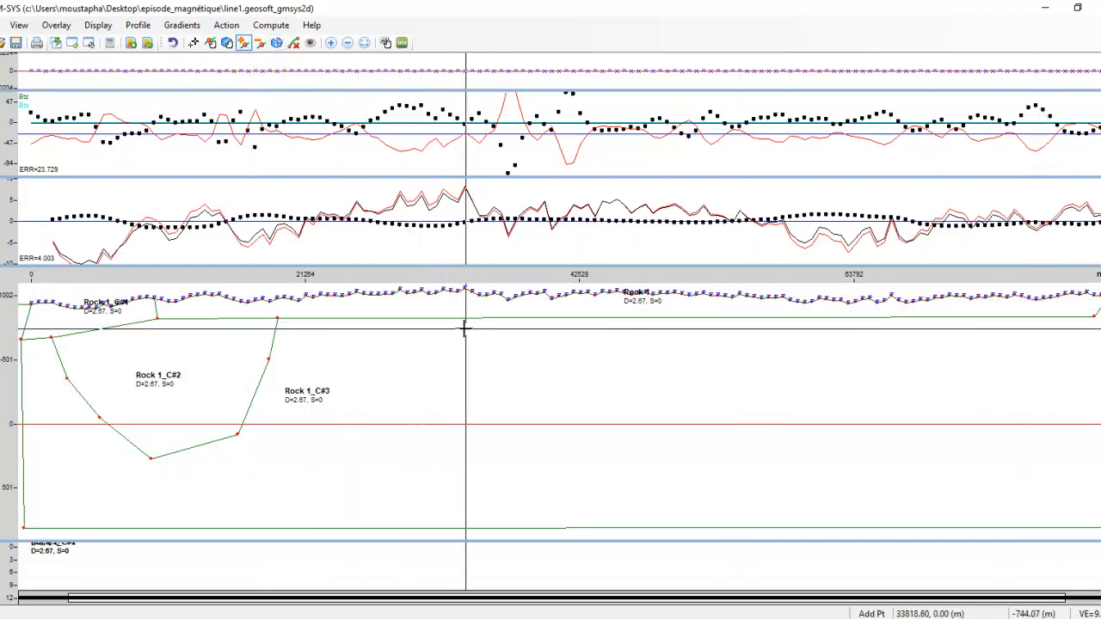
Step: Add points along the long surface block's base at about 26,200 m, 29,500 m, 36,100 m, 40,700 m and 50,000 m
left_click(412, 318)
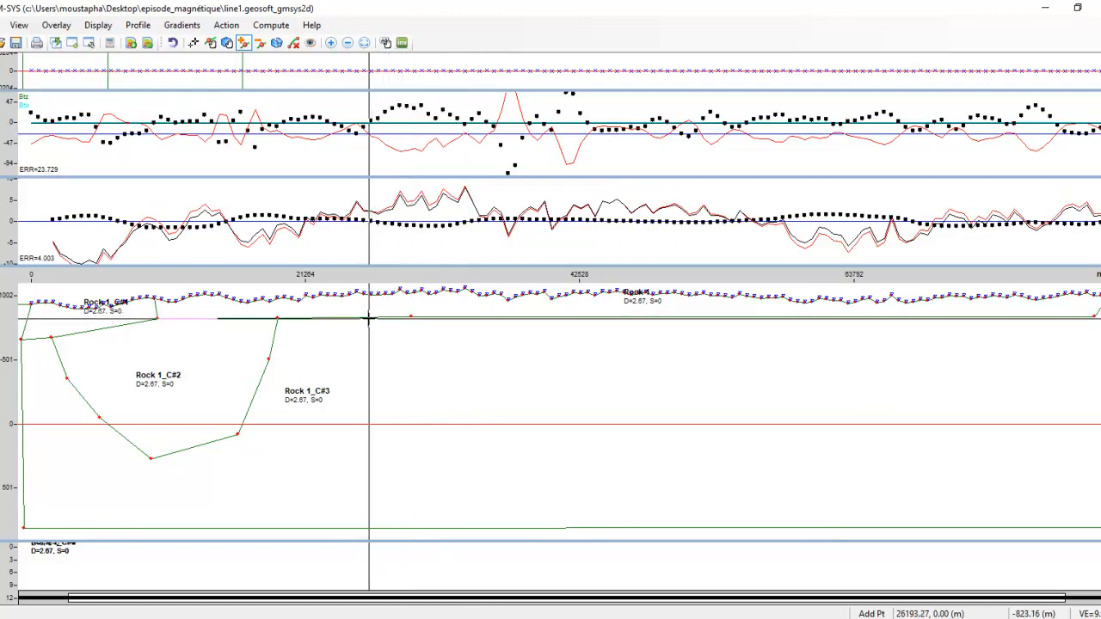
left_click(498, 317)
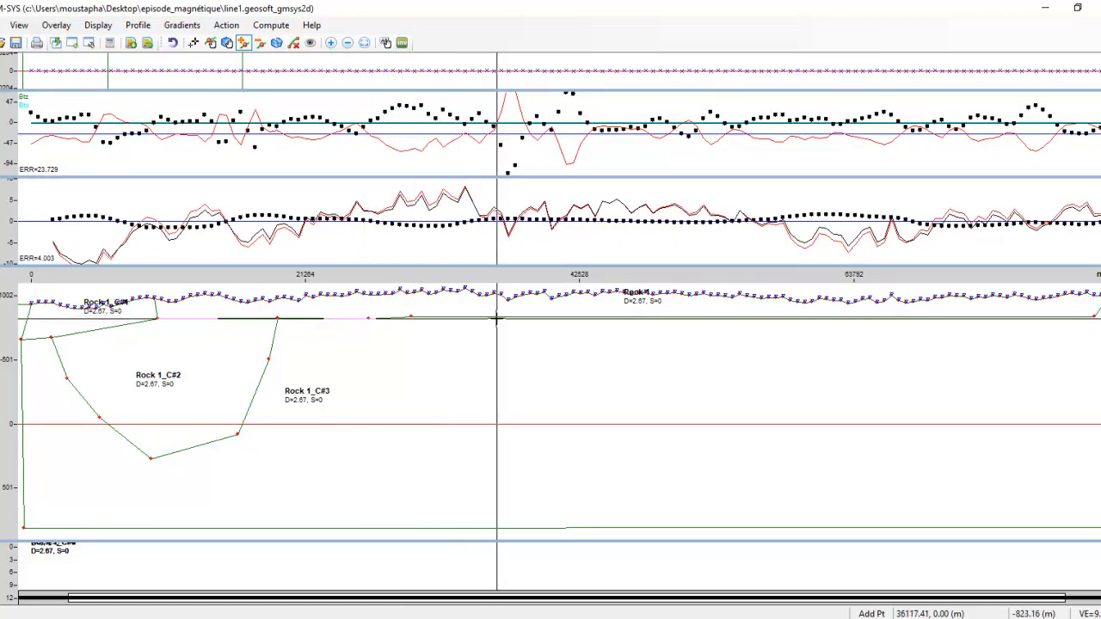
left_click(555, 315)
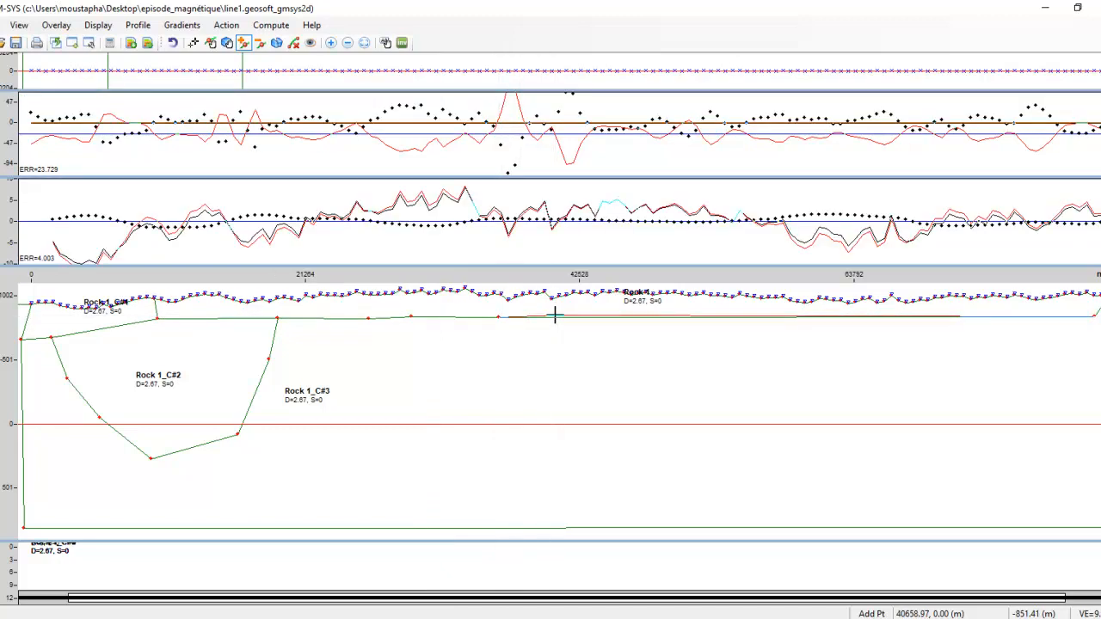
left_click(675, 315)
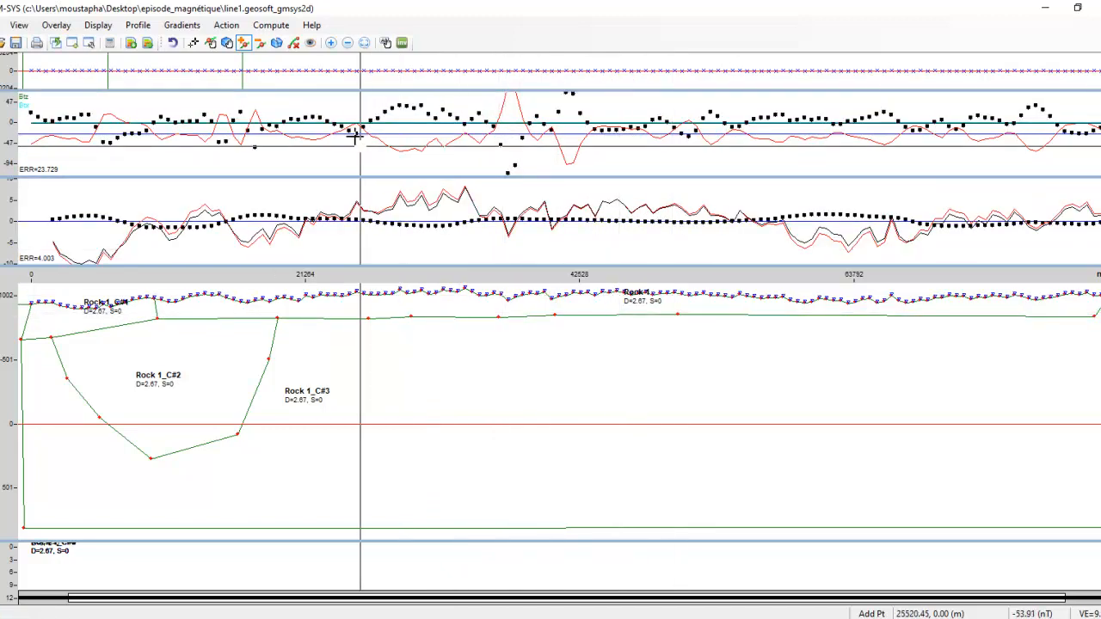
Step: Add a point on the basin-shaped block's far flank at about 17,500 m along the profile
left_click(277, 45)
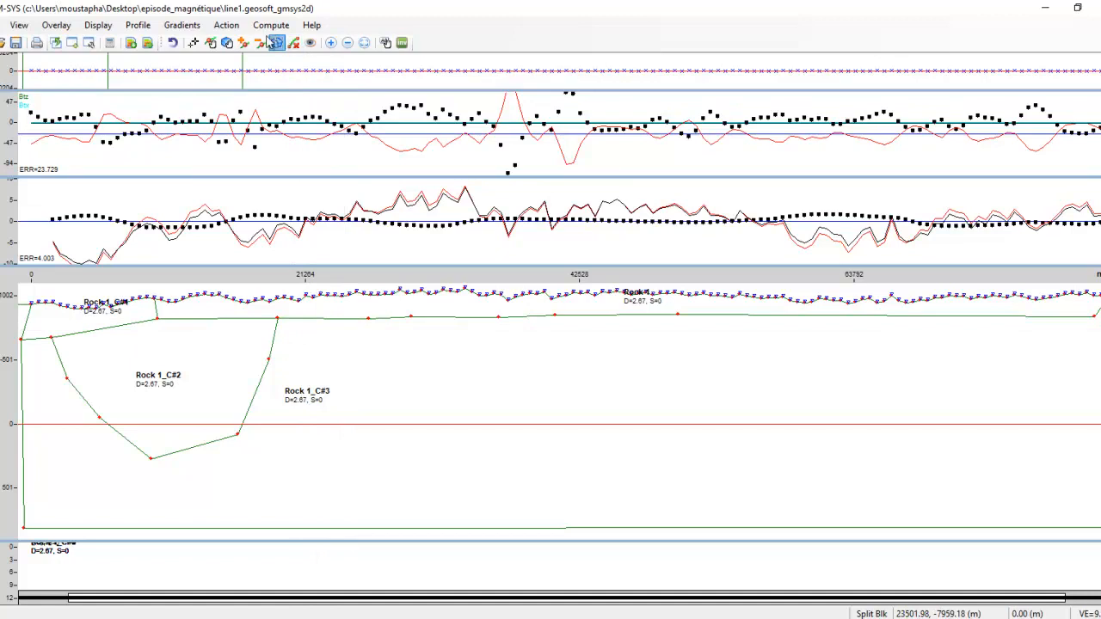
left_click(245, 43)
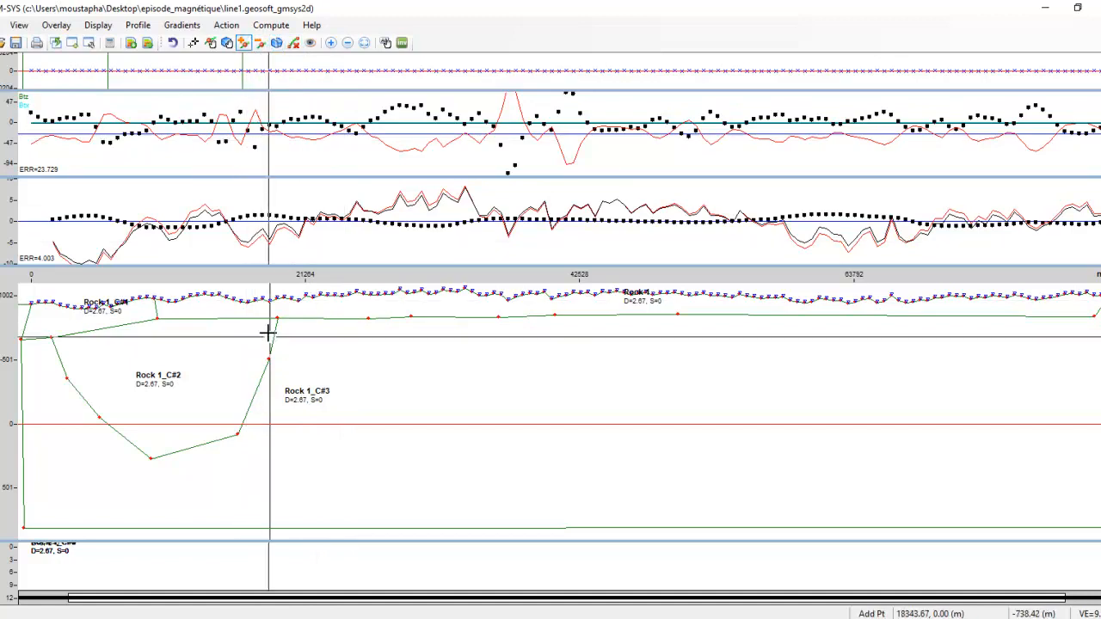
left_click(257, 390)
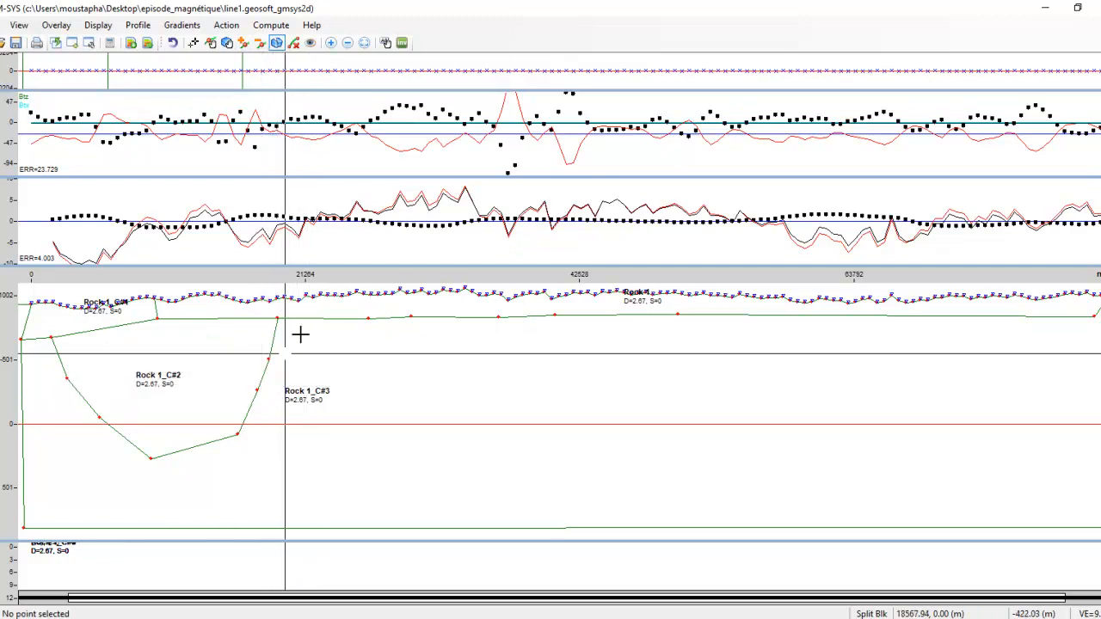
Step: Split off a wedge block from the new point on the basin's flank up to the surface block's base near 29,560 m, and accept it
left_click(276, 44)
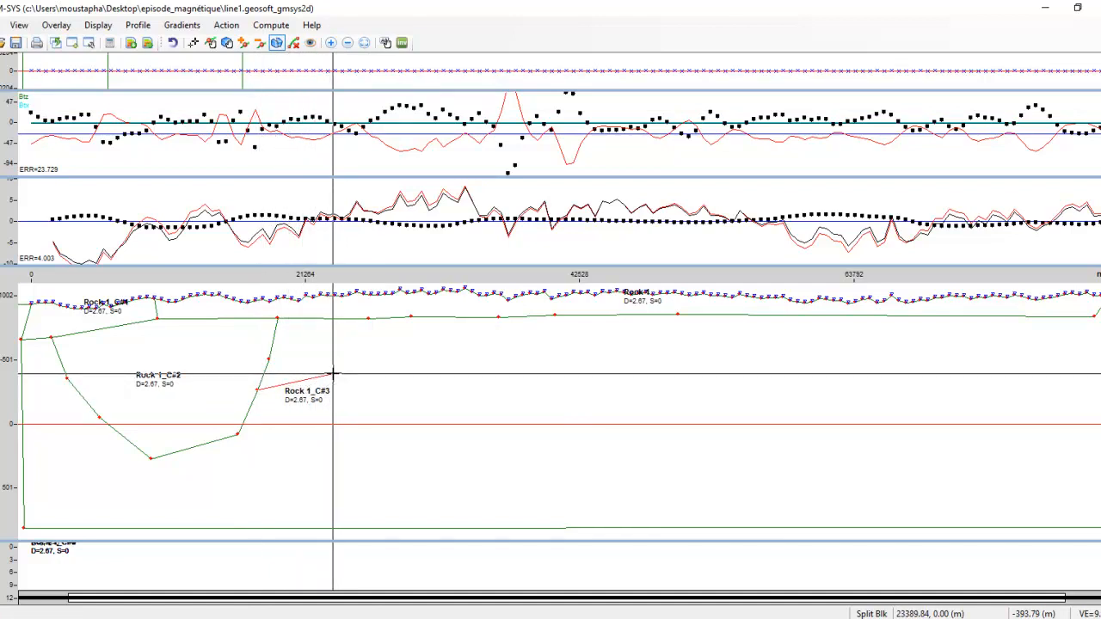
left_click(336, 371)
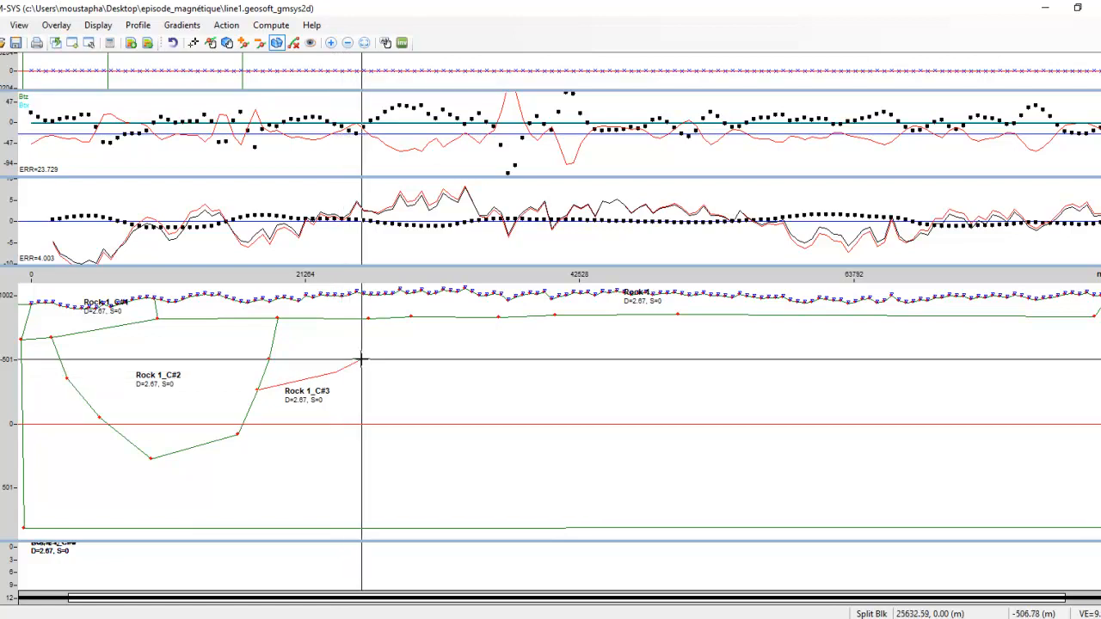
left_click(366, 356)
left_click(404, 331)
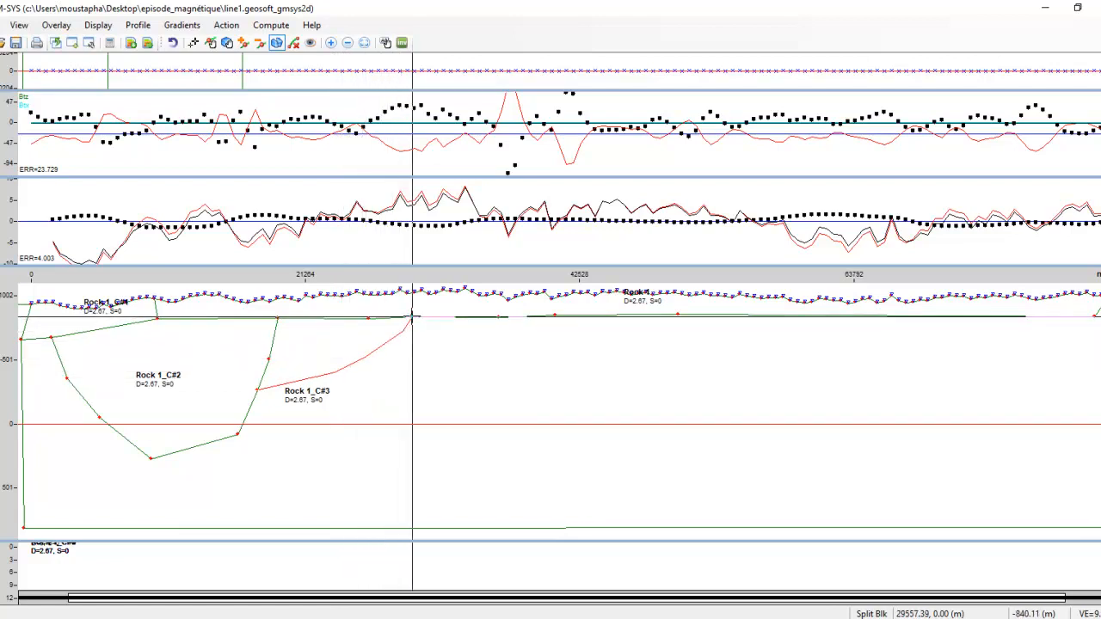
left_click(412, 317)
left_click(441, 342)
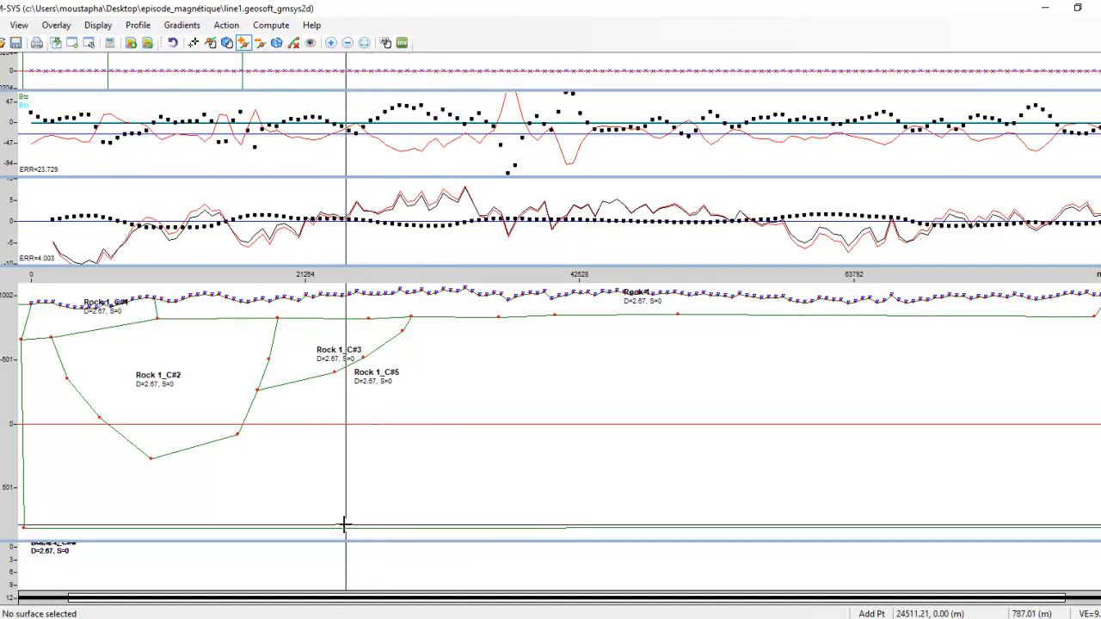
Step: Add five points along the deep block's base between about 23,500 m and 45,400 m
left_click(333, 526)
left_click(401, 526)
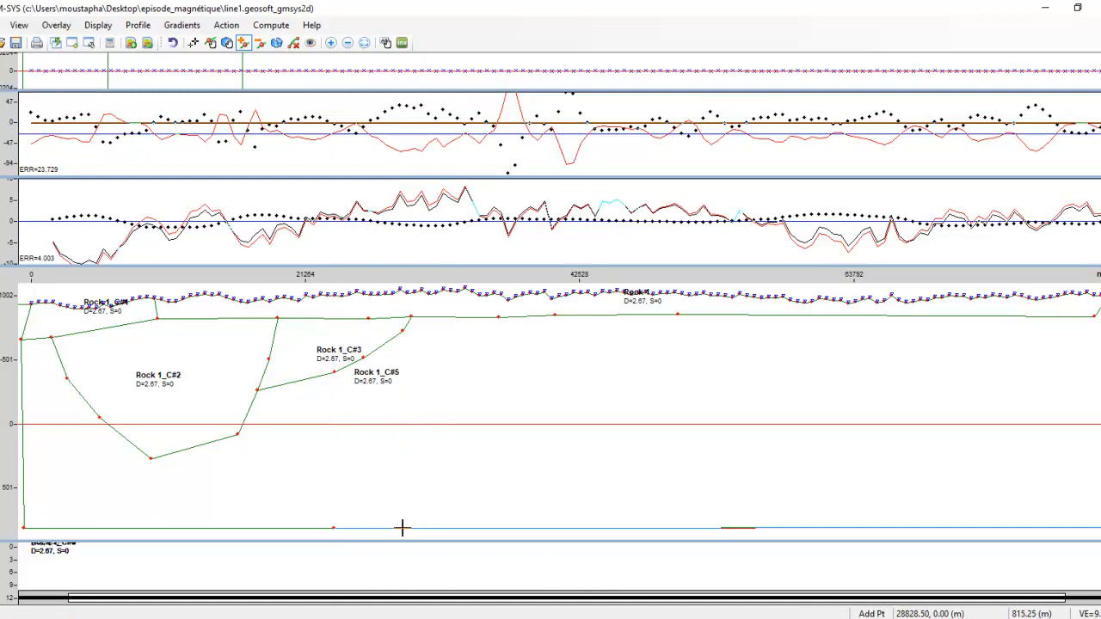
left_click(487, 526)
left_click(565, 526)
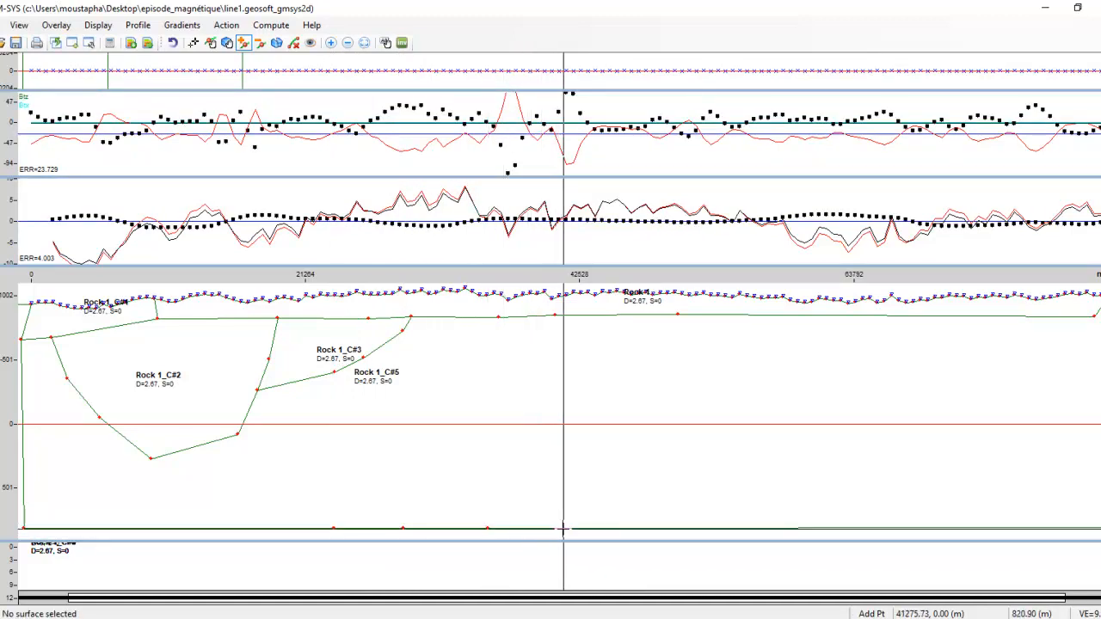
left_click(614, 528)
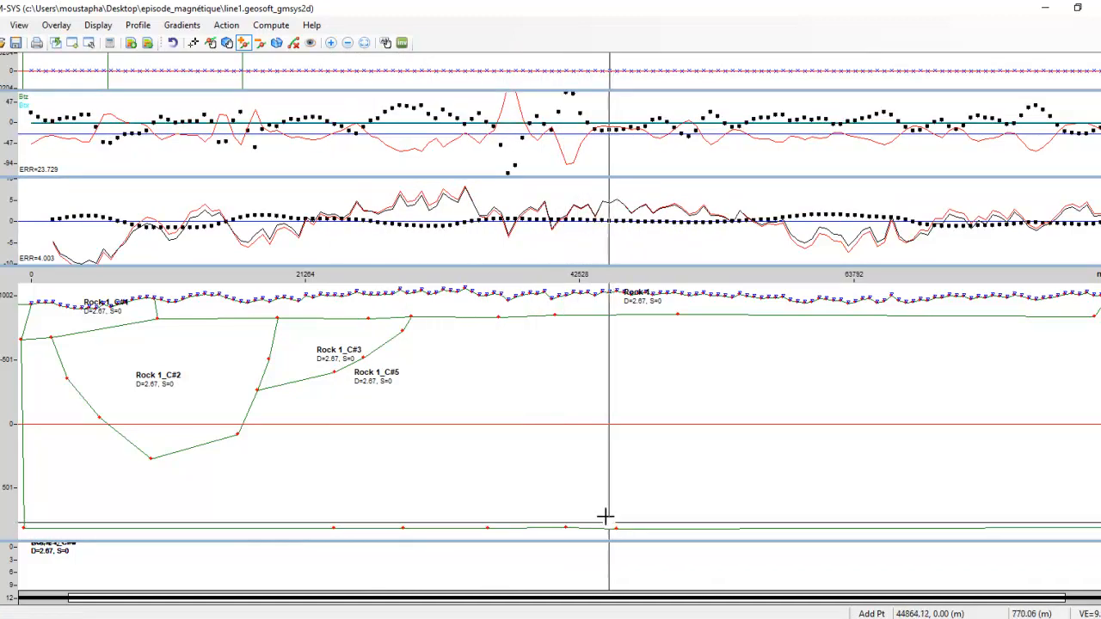
Step: Split the deep block along a steep boundary from its base near 23,500 m up to the wedge block's lower edge near 25,740 m, and accept it
left_click(276, 43)
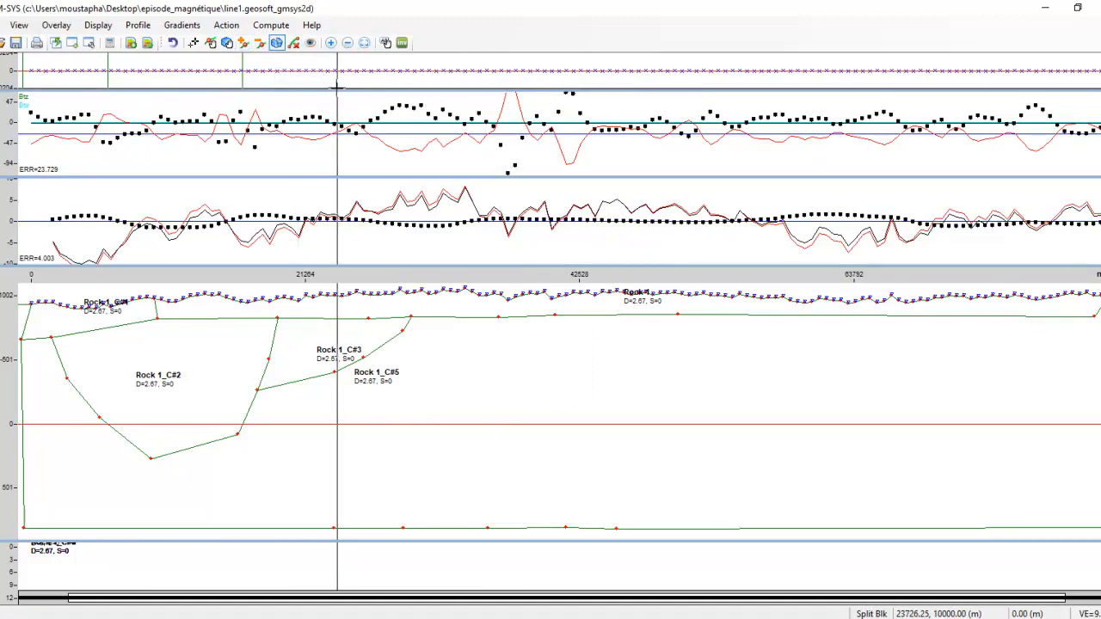
left_click(334, 526)
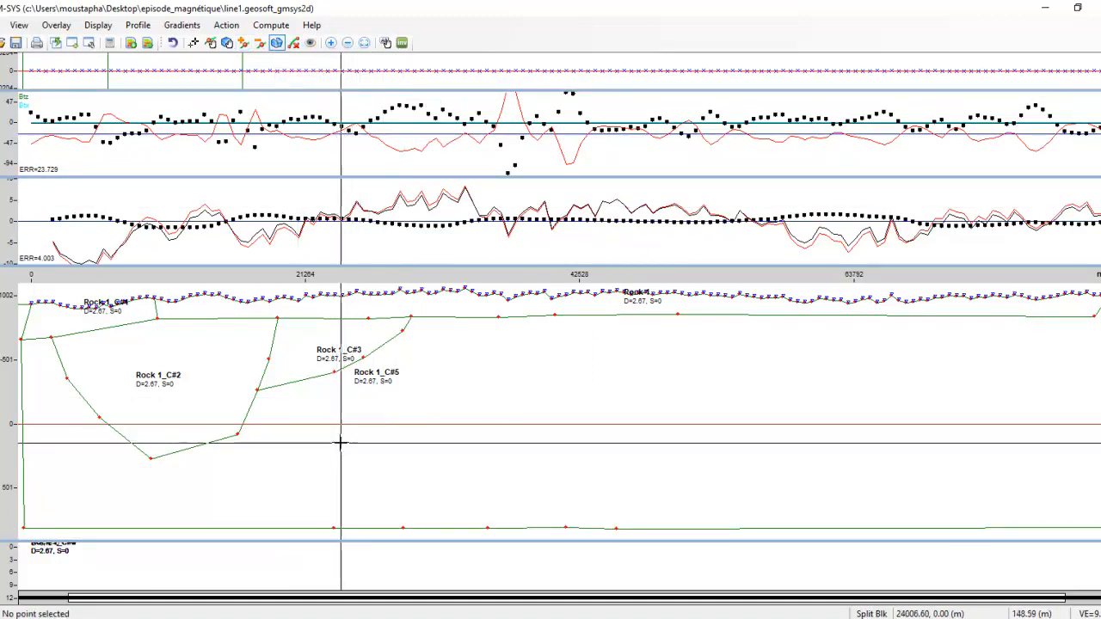
left_click(336, 527)
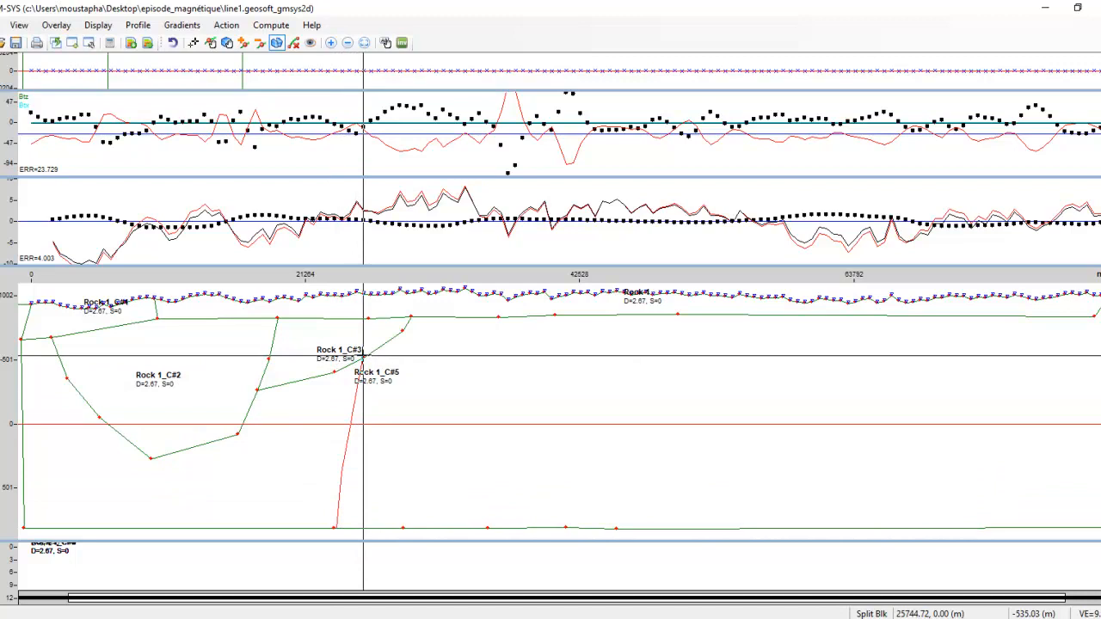
left_click(362, 355)
left_click(421, 386)
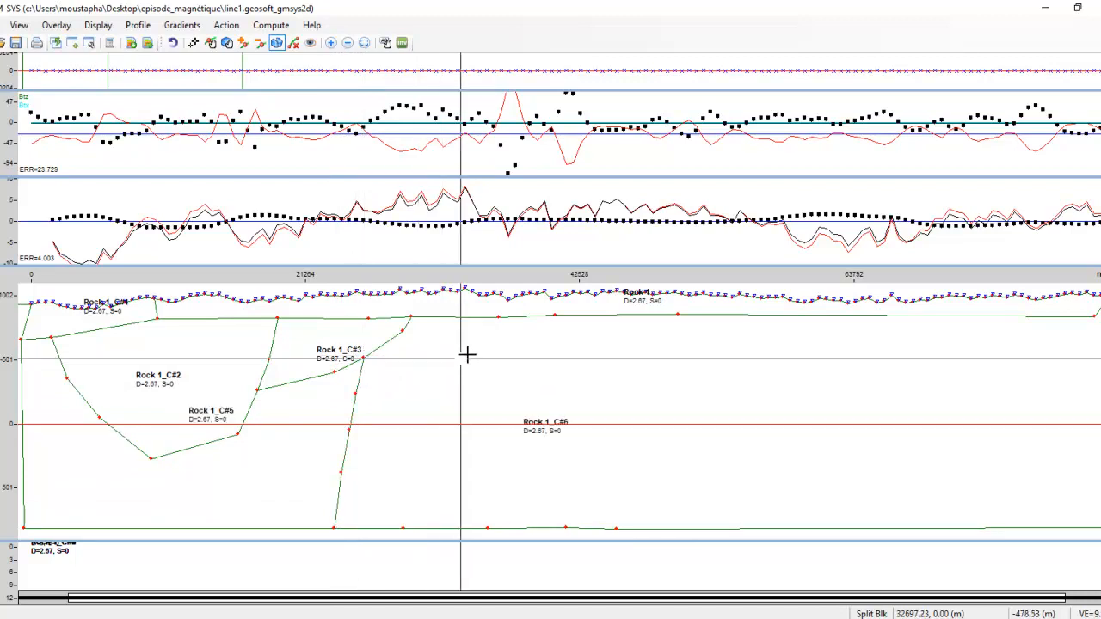
Step: Try to split the deep block along a sloping boundary from the surface block's base near 36,100 m down to the model's base
left_click(516, 352)
left_click(541, 392)
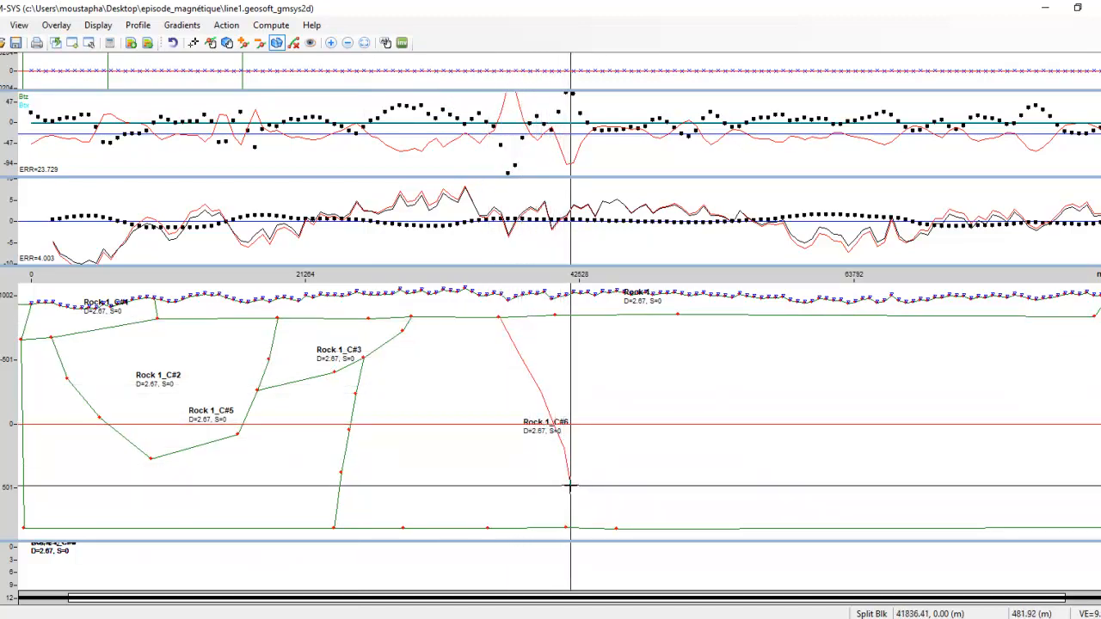
right_click(576, 531)
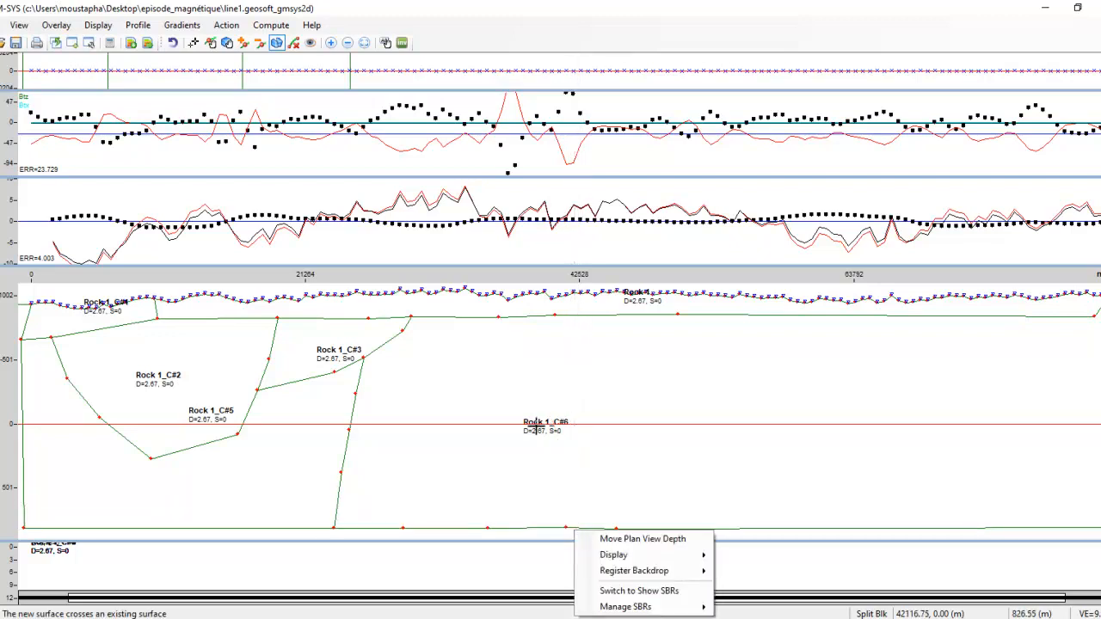
Step: Split the deep block along a sloping boundary from the surface block's base near 36,100 m to its own base near 41,560 m, and accept it
left_click(497, 315)
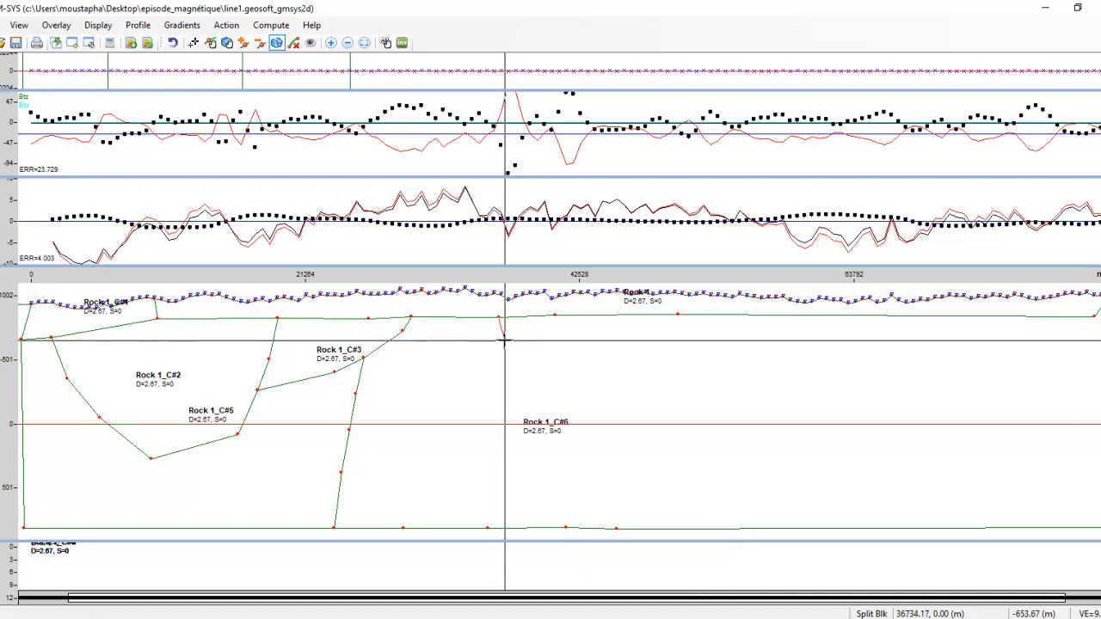
left_click(505, 341)
left_click(522, 382)
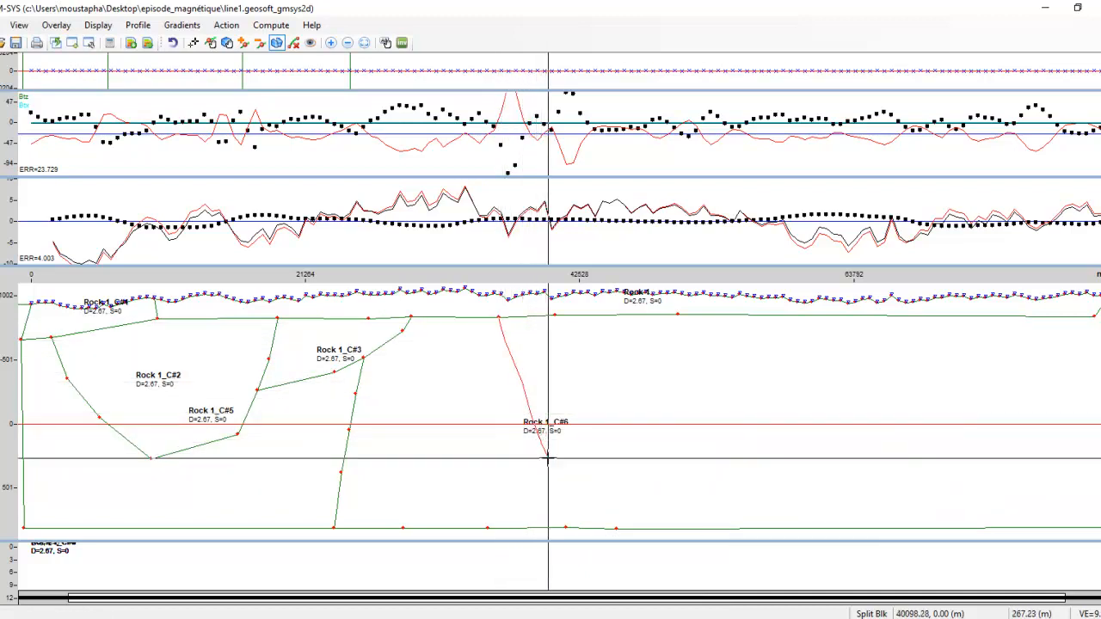
right_click(566, 527)
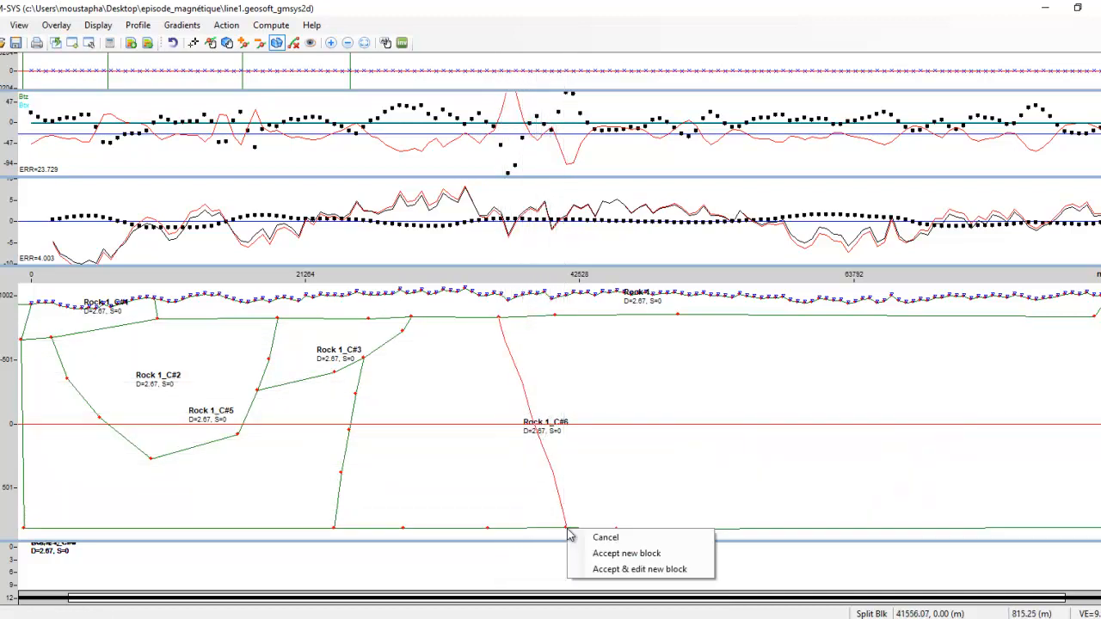
left_click(625, 554)
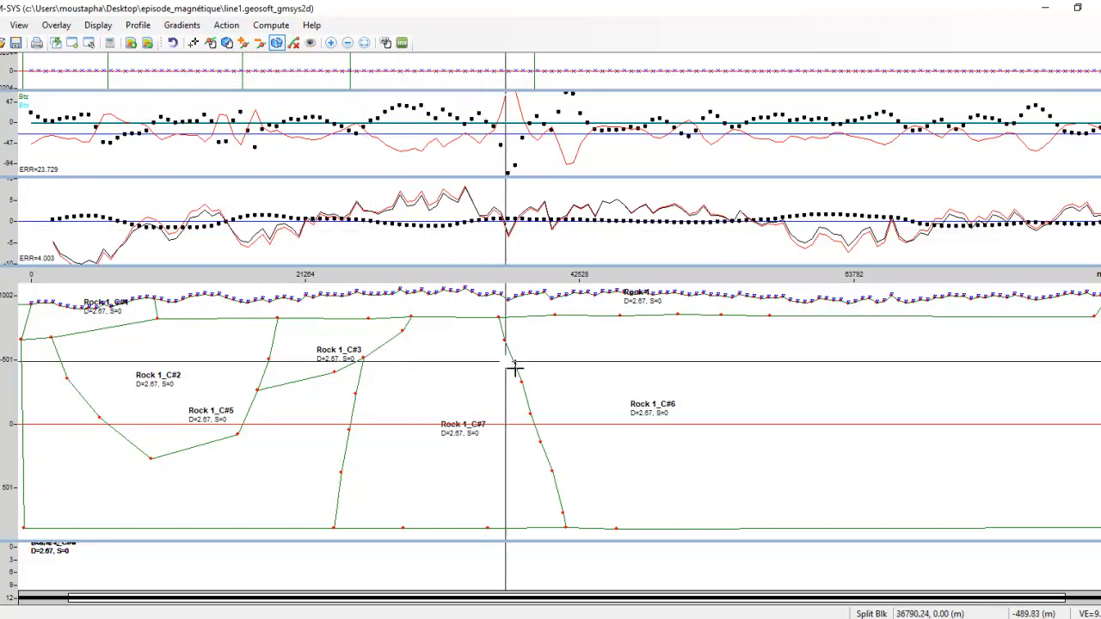
Step: Try to split off a wedge from the sloping boundary near 38,750 m up to the surface block's base near 53,300 m
left_click(530, 412)
left_click(533, 412)
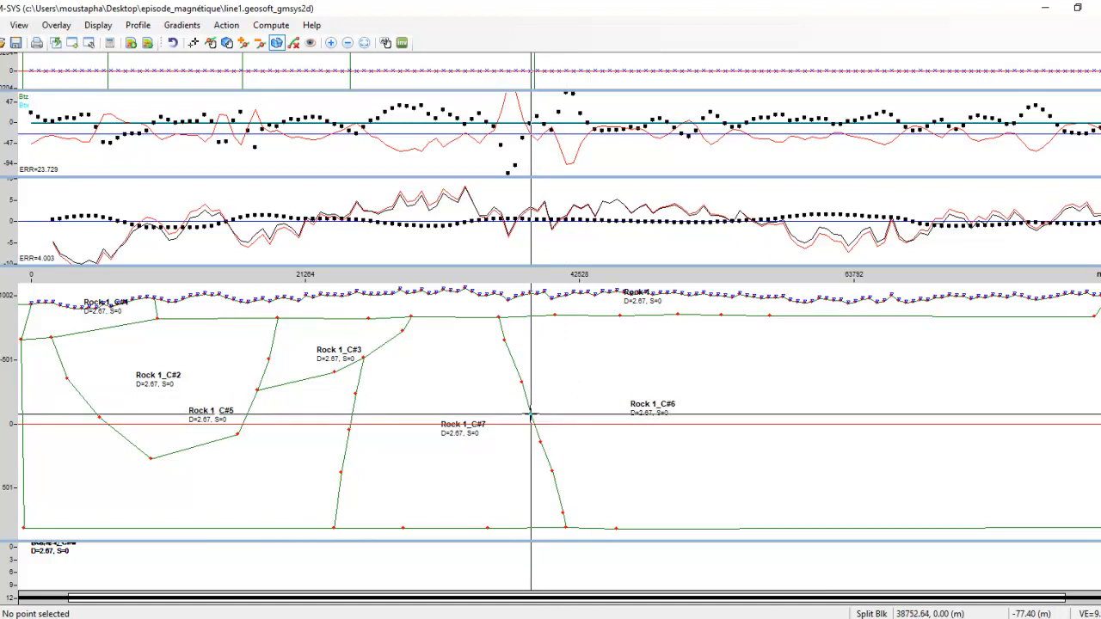
left_click(531, 413)
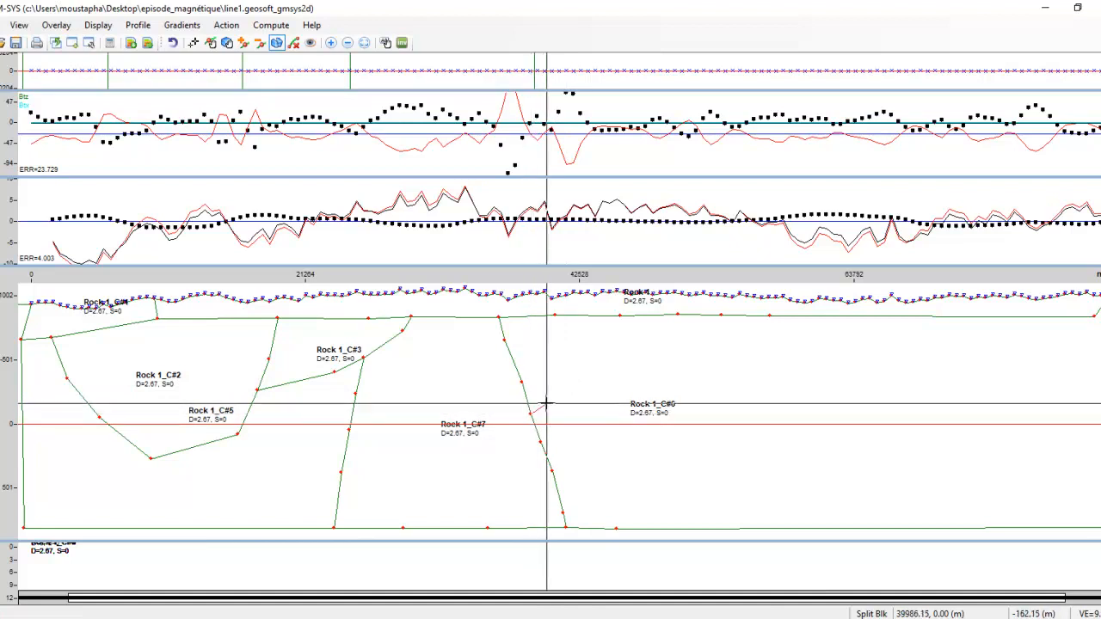
left_click(548, 401)
left_click(636, 376)
left_click(677, 359)
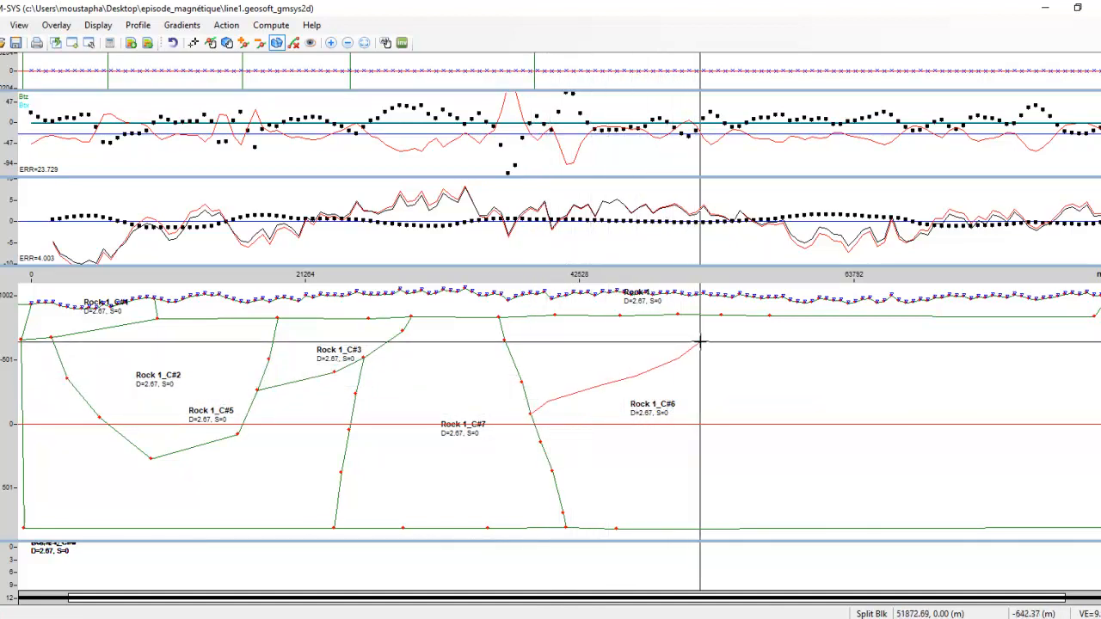
left_click(704, 339)
left_click(717, 315)
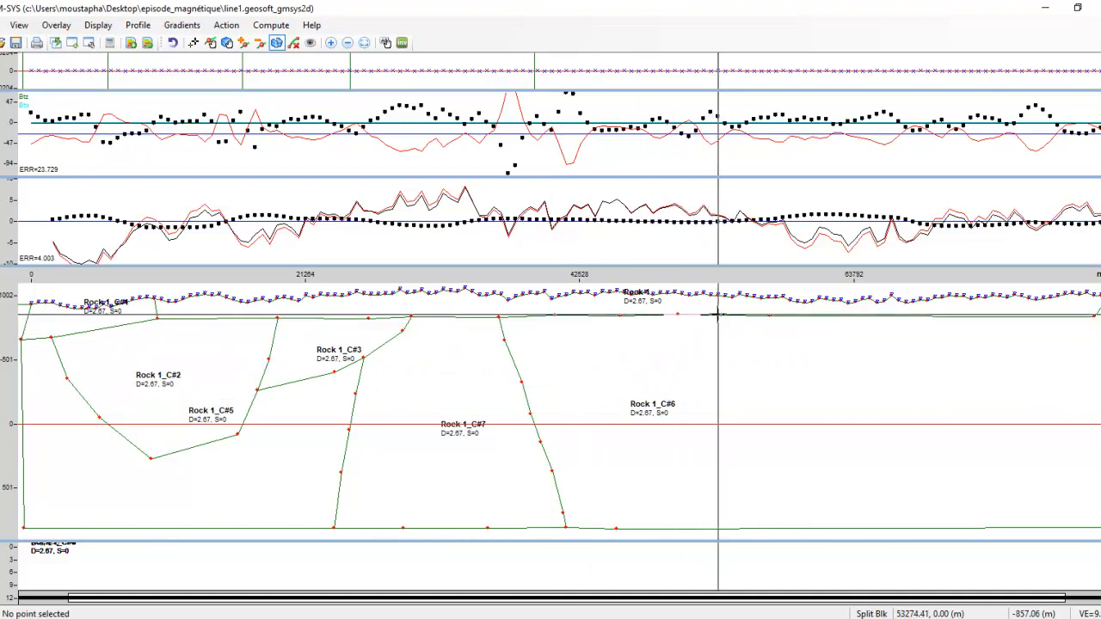
Step: Split off a wedge block from the sloping boundary near 38,750 m up to the surface block's base point near 53,550 m, and accept it
left_click(531, 413)
left_click(671, 346)
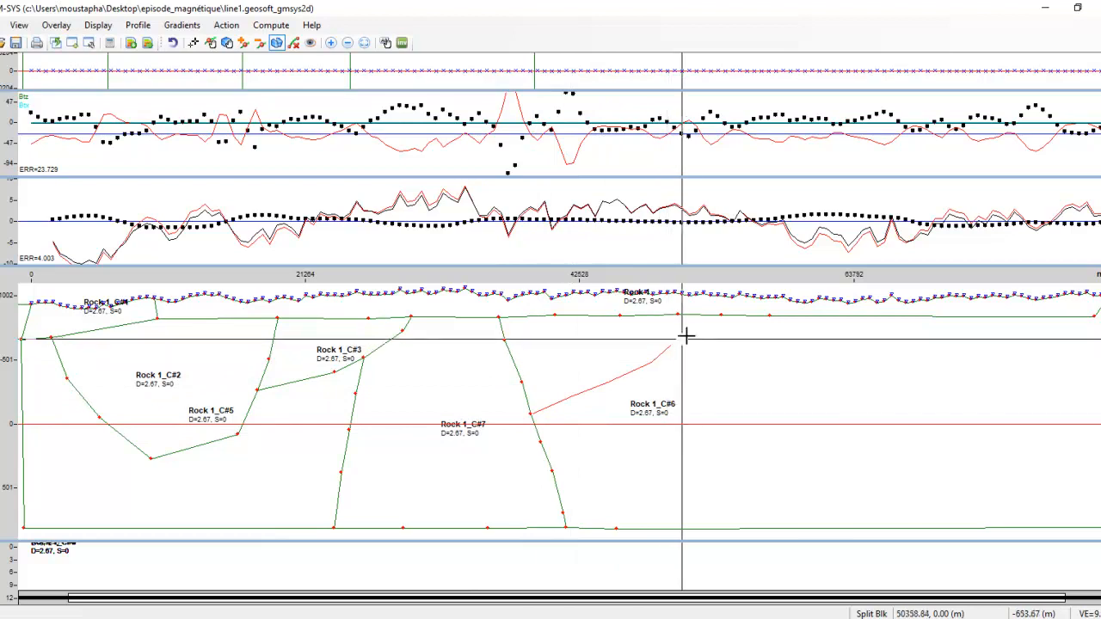
left_click(724, 316)
right_click(721, 316)
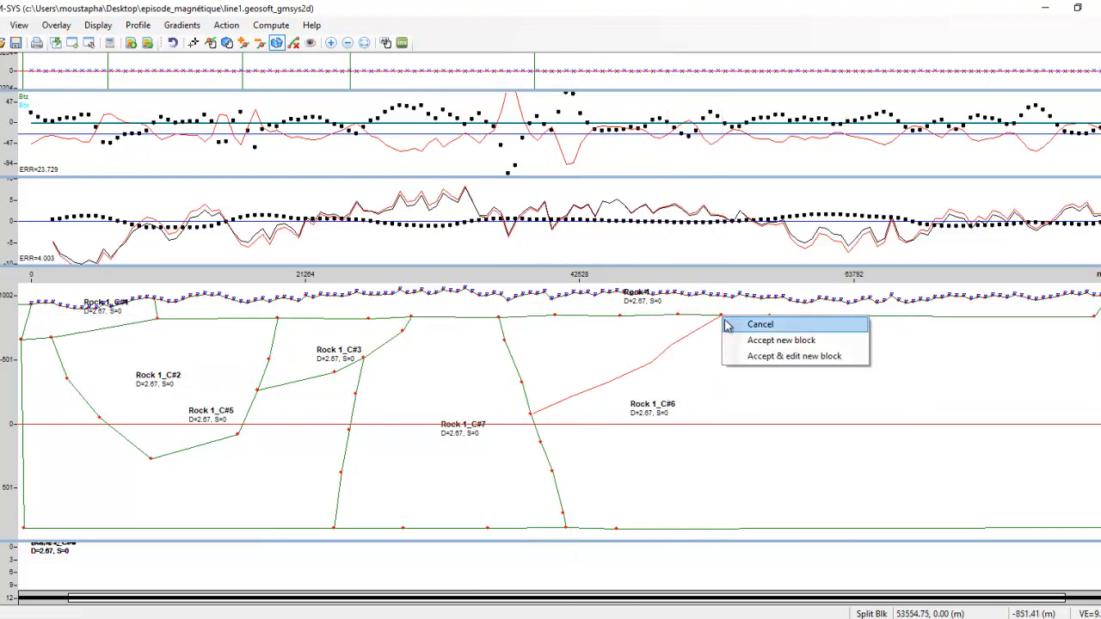
left_click(748, 338)
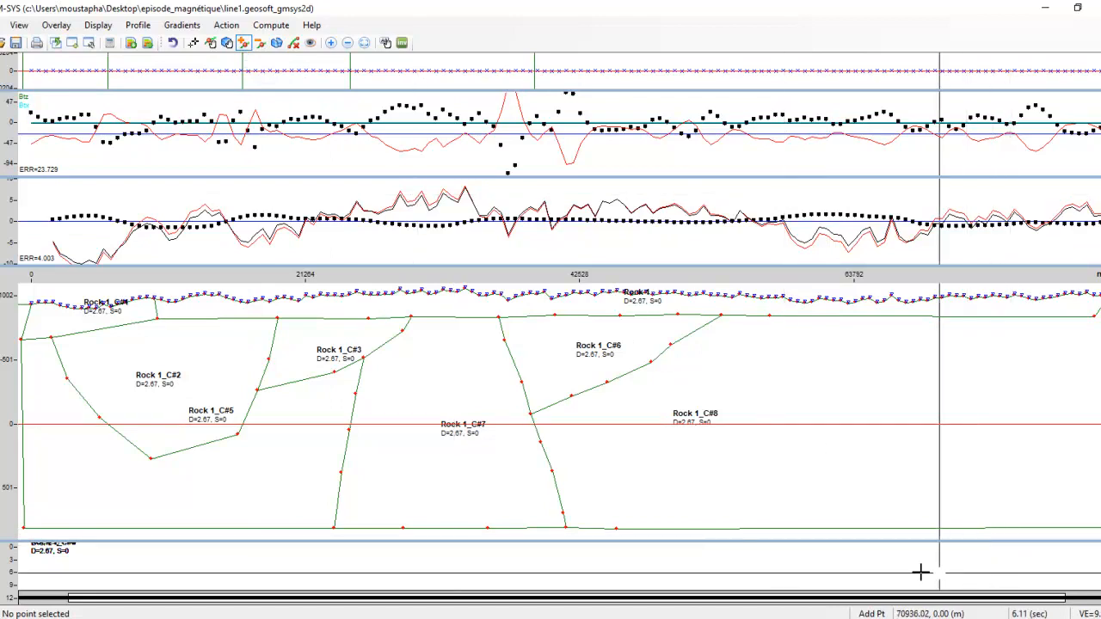
Step: Add seven points along the model's base from about 60,200 to 76,550 m, and more points along the surface block's base to about 79,300 m
left_click(808, 528)
left_click(832, 528)
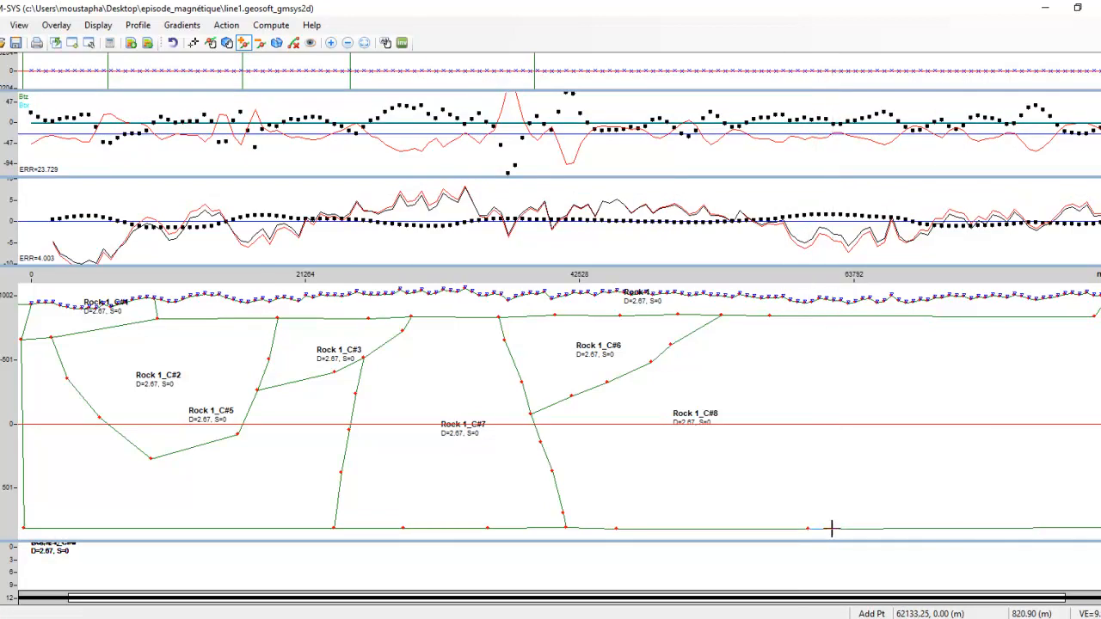
left_click(865, 528)
left_click(905, 530)
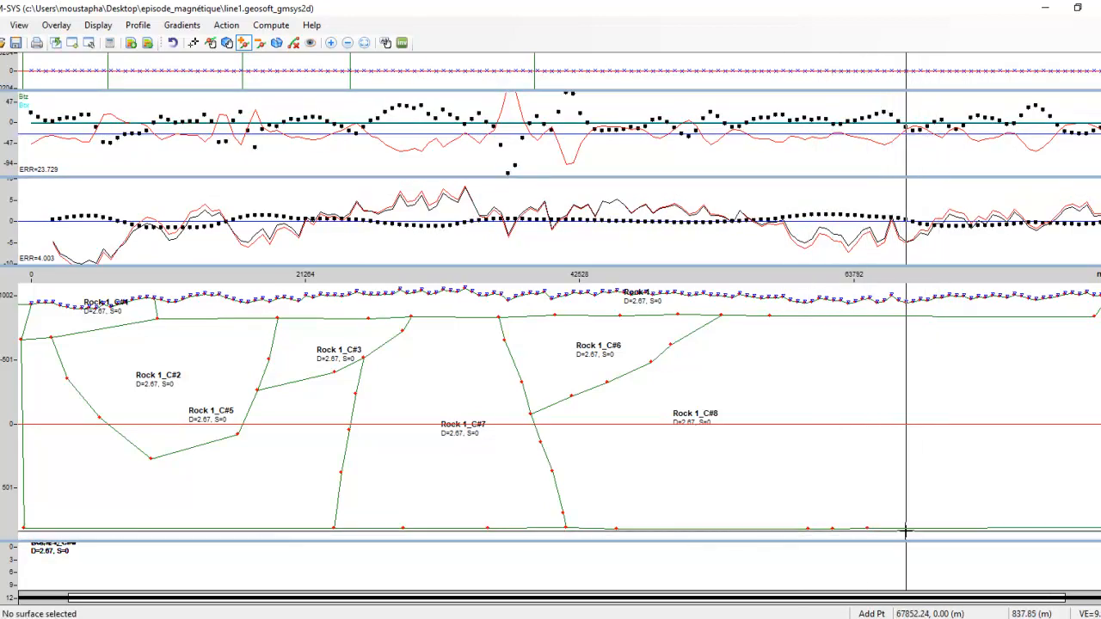
left_click(909, 529)
left_click(954, 528)
left_click(978, 528)
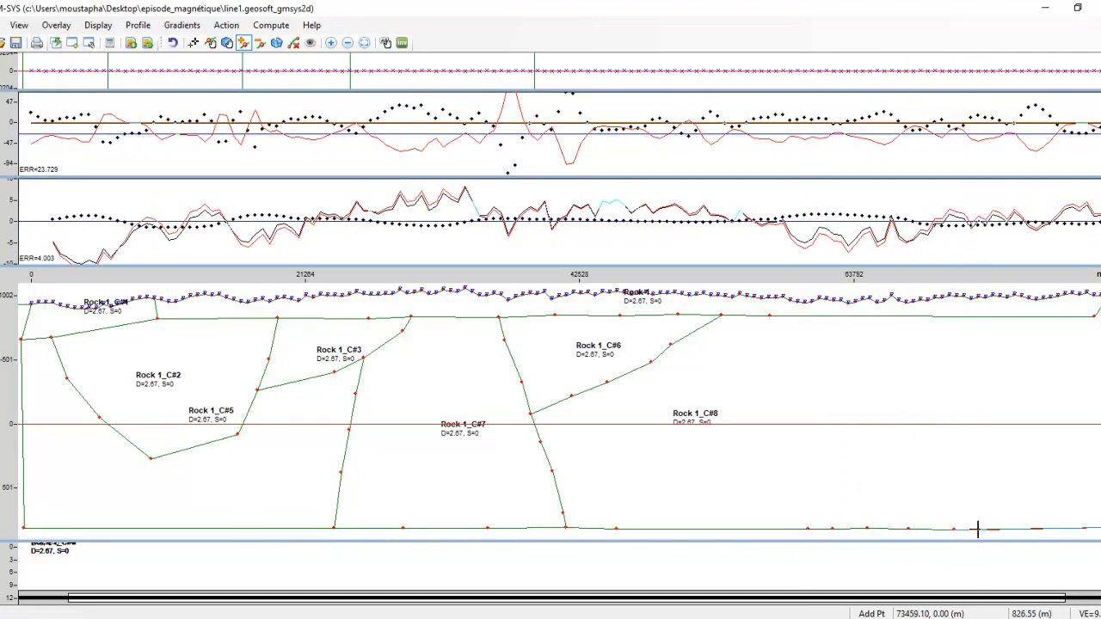
left_click(1018, 528)
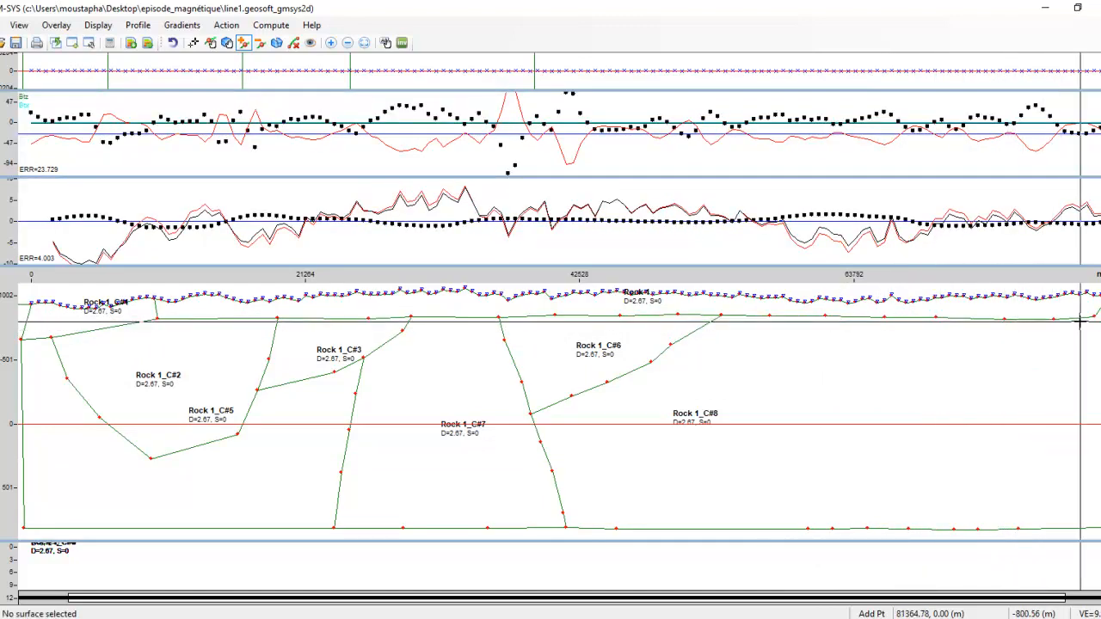
Step: Split the deep block along a boundary from the model's base near 60,200 m up to the surface block's base near 66,230 m, and accept it
left_click(276, 42)
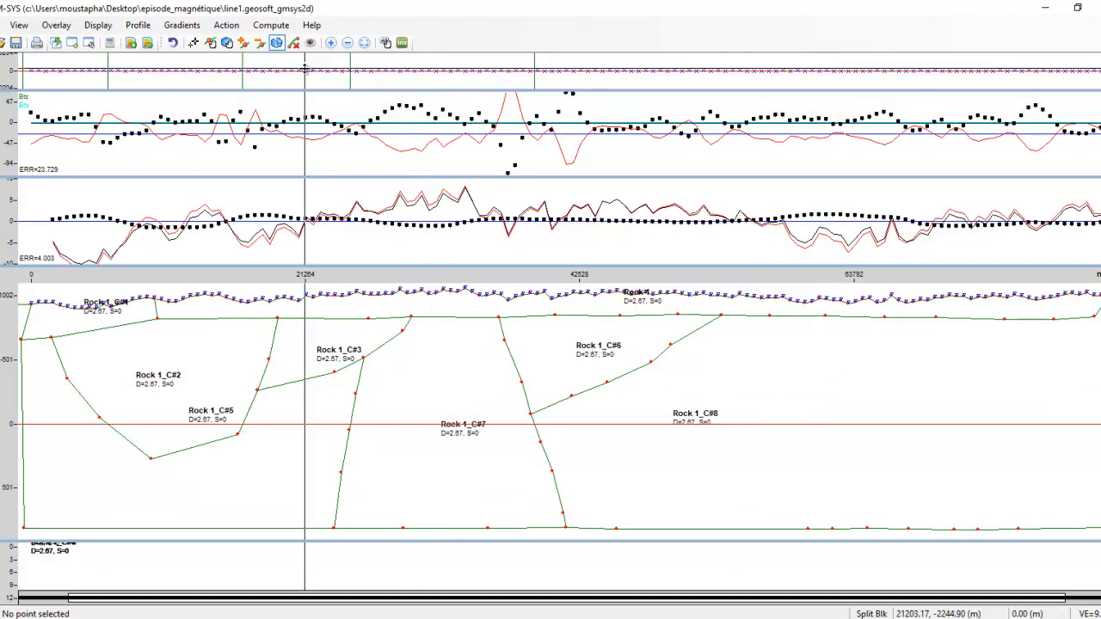
left_click(808, 527)
left_click(813, 479)
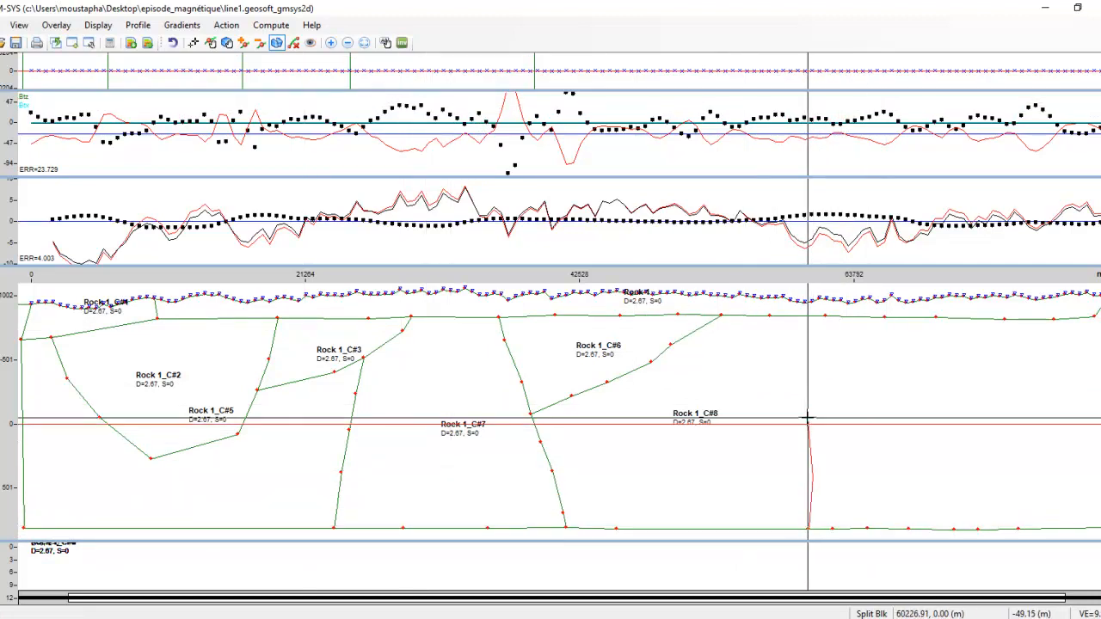
left_click(813, 412)
left_click(839, 345)
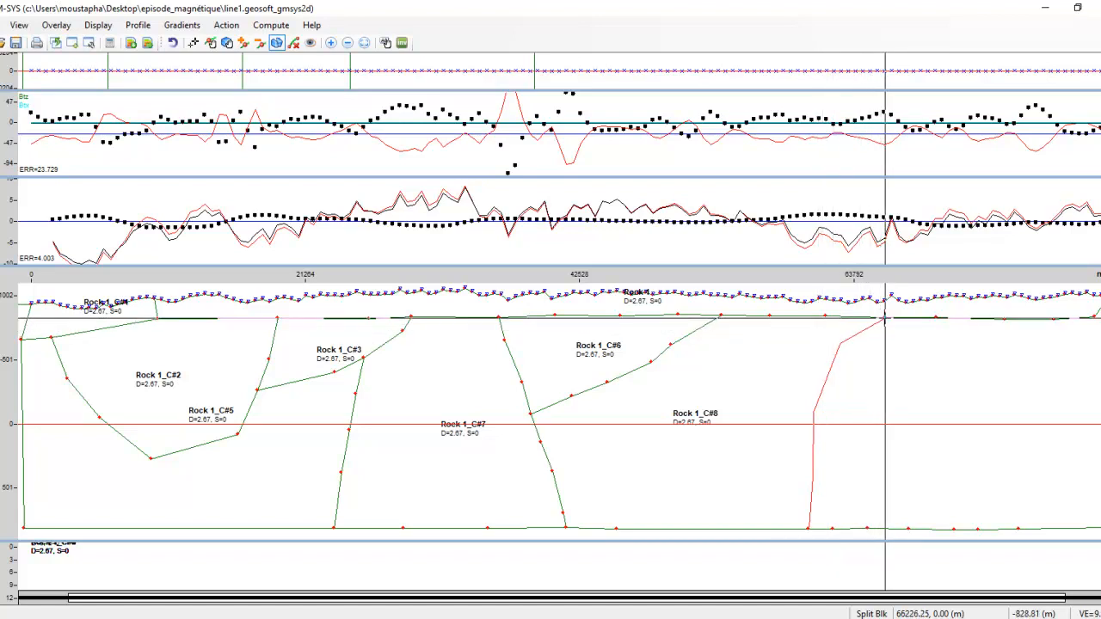
left_click(885, 319)
left_click(904, 343)
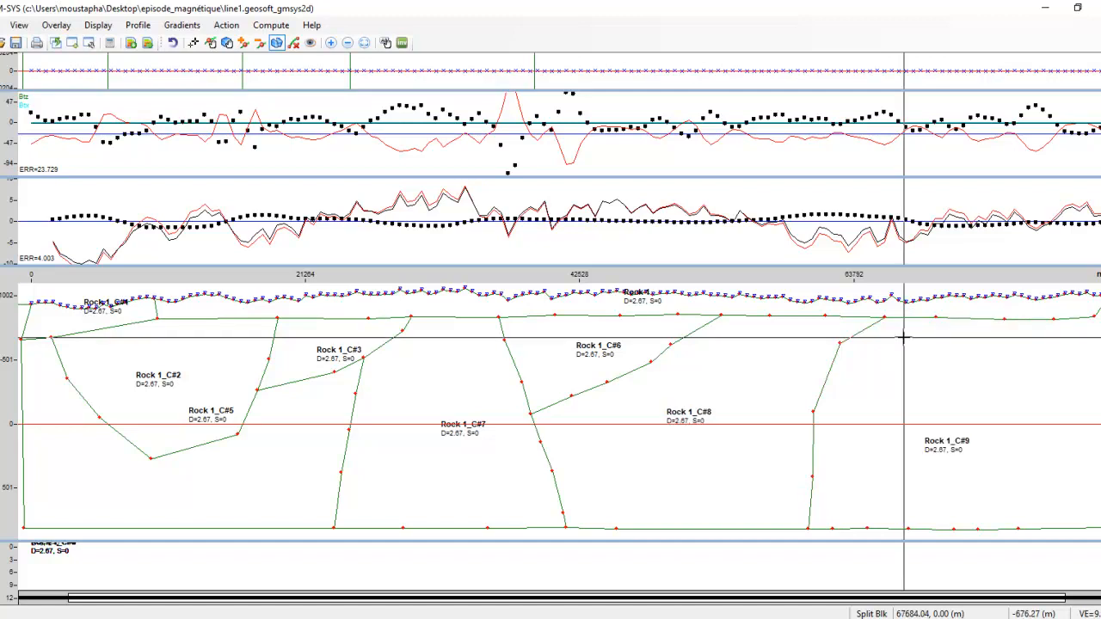
Step: Split block C#9 along a boundary from the model's base near 76,550 m up to the surface block's base near 70,320 m, and accept it
left_click(1018, 529)
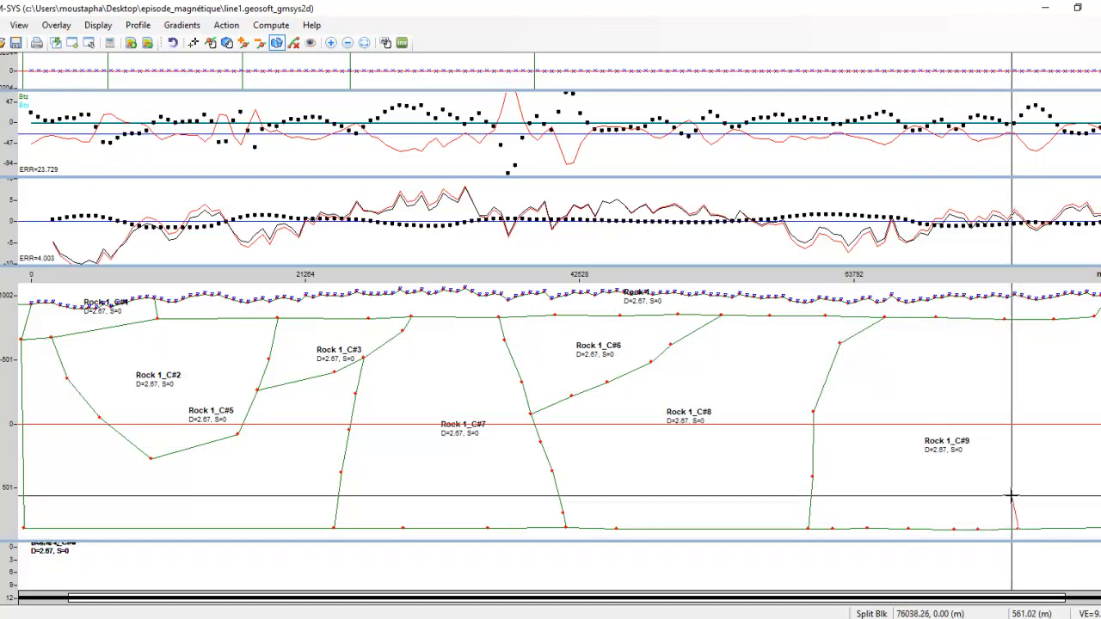
left_click(996, 405)
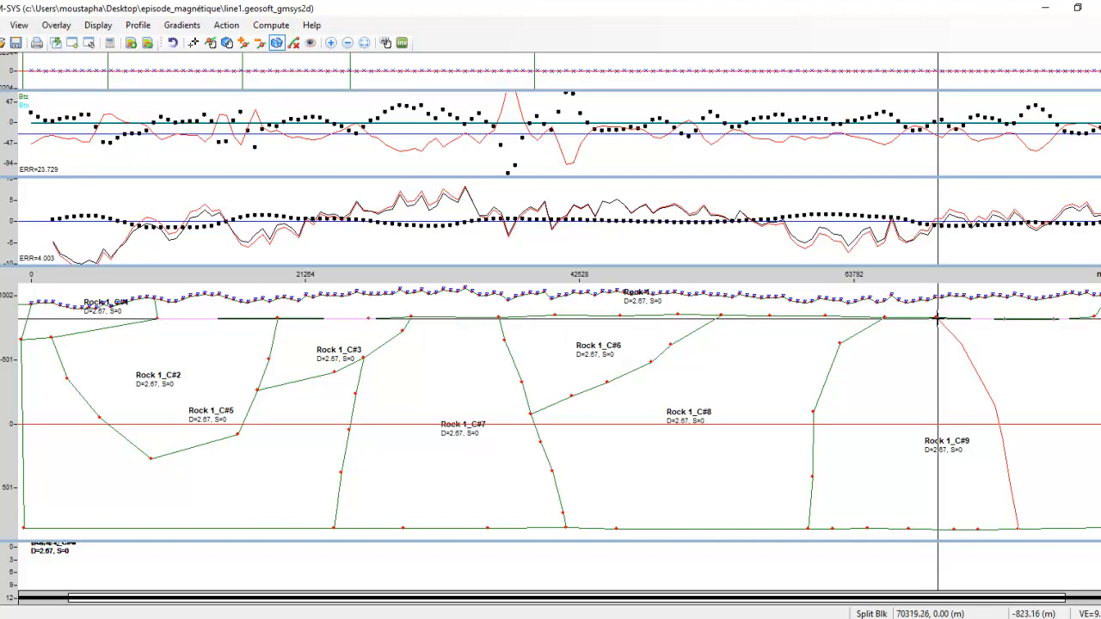
left_click(937, 318)
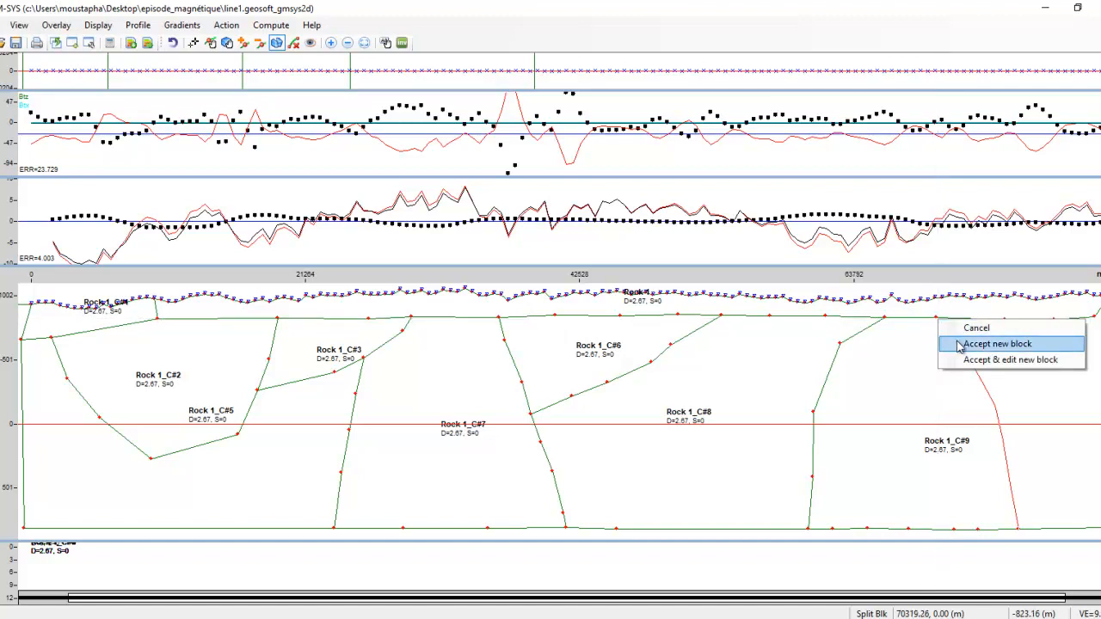
left_click(958, 345)
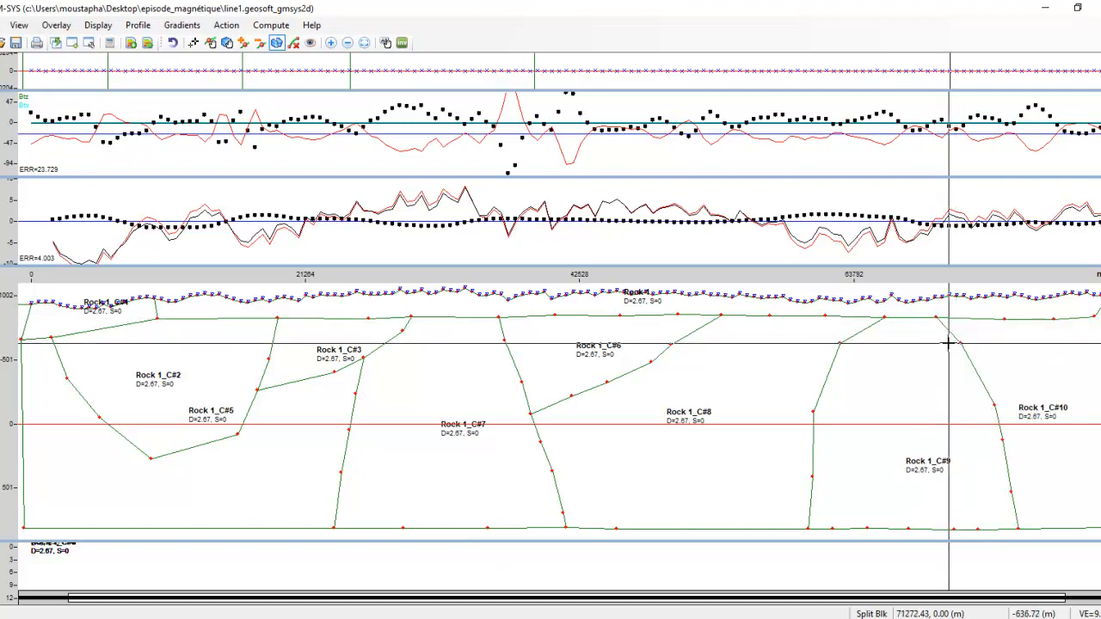
Step: Split block C#8 along a sloping boundary from the wedge's lower edge near 48,100 m to the block's far boundary near 60,560 m, and accept it
left_click(652, 363)
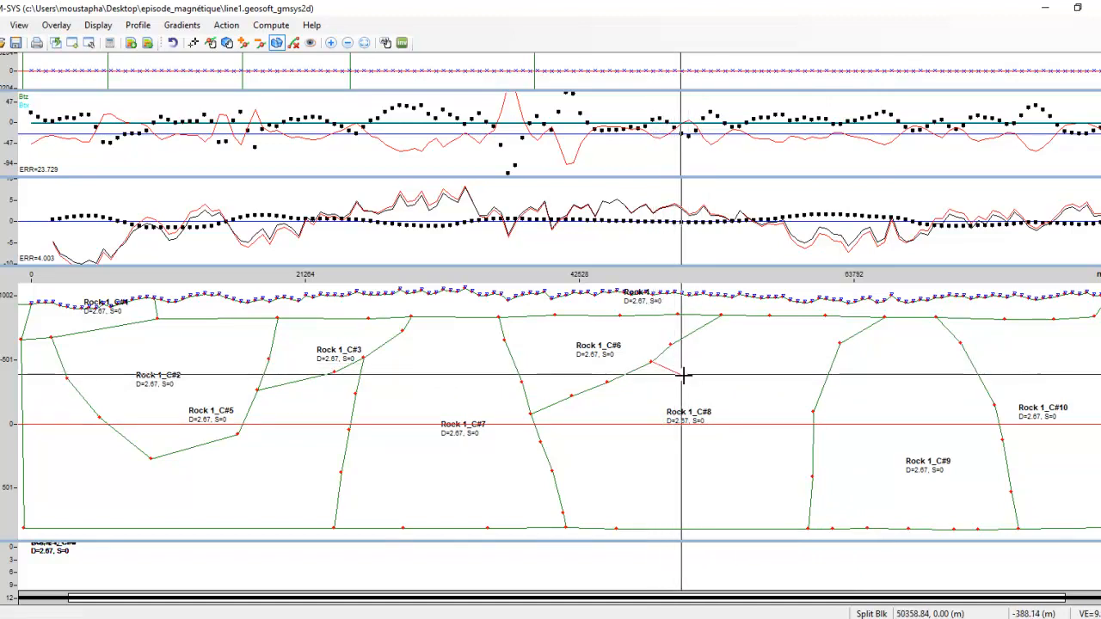
left_click(812, 411)
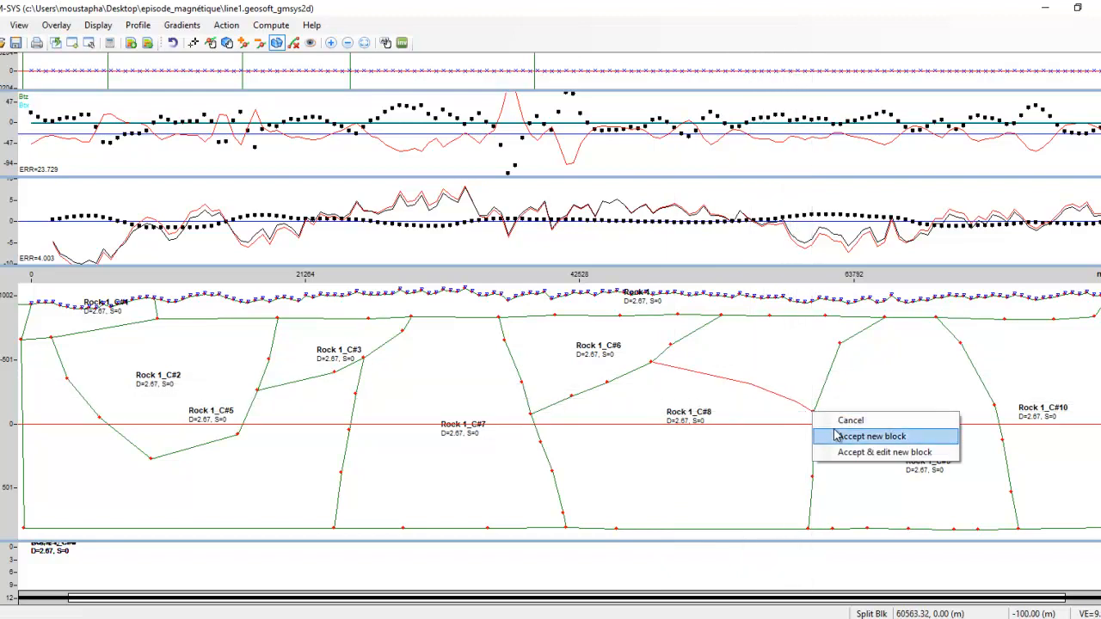
left_click(838, 436)
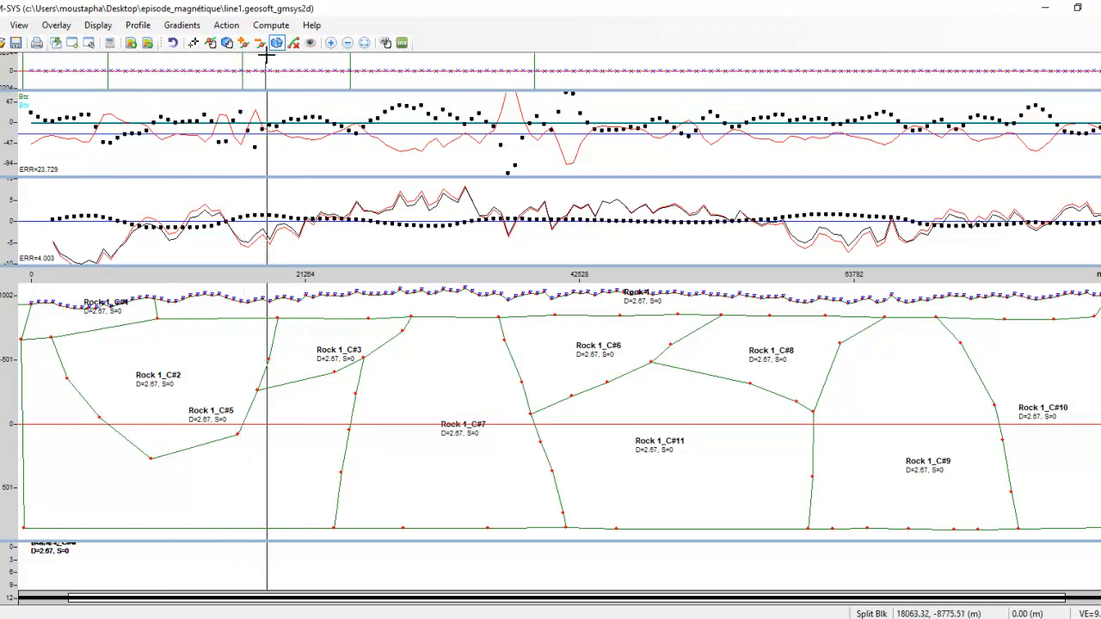
Step: Examine the shallow surface block Rock 1_C#1 at the profile's start, name it Basalte, and give it a bright blue fill
left_click(310, 42)
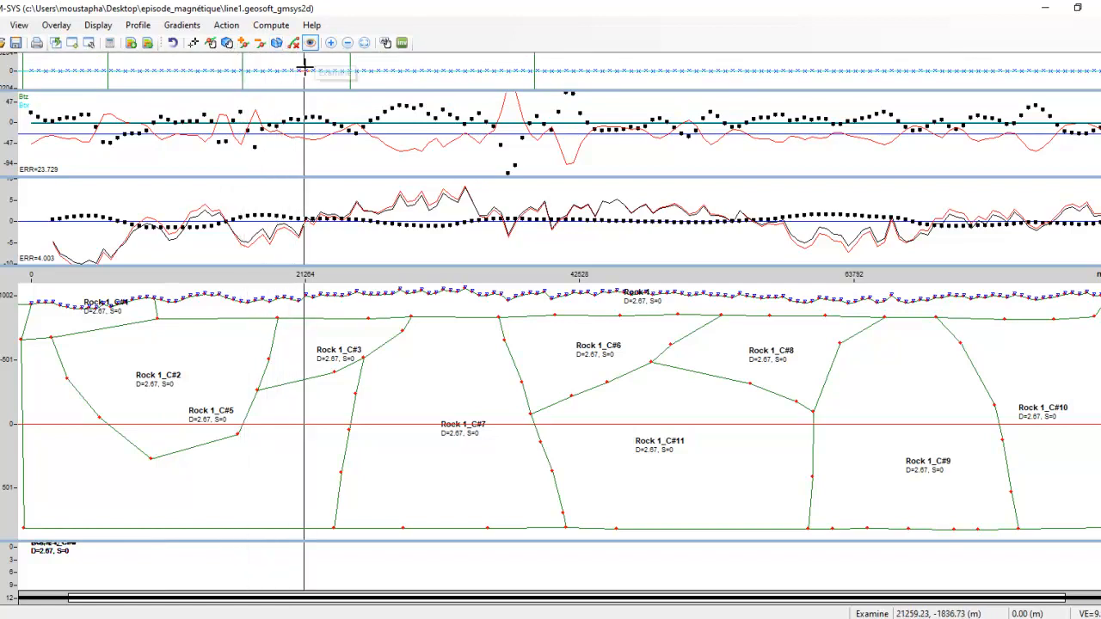
double_click(75, 335)
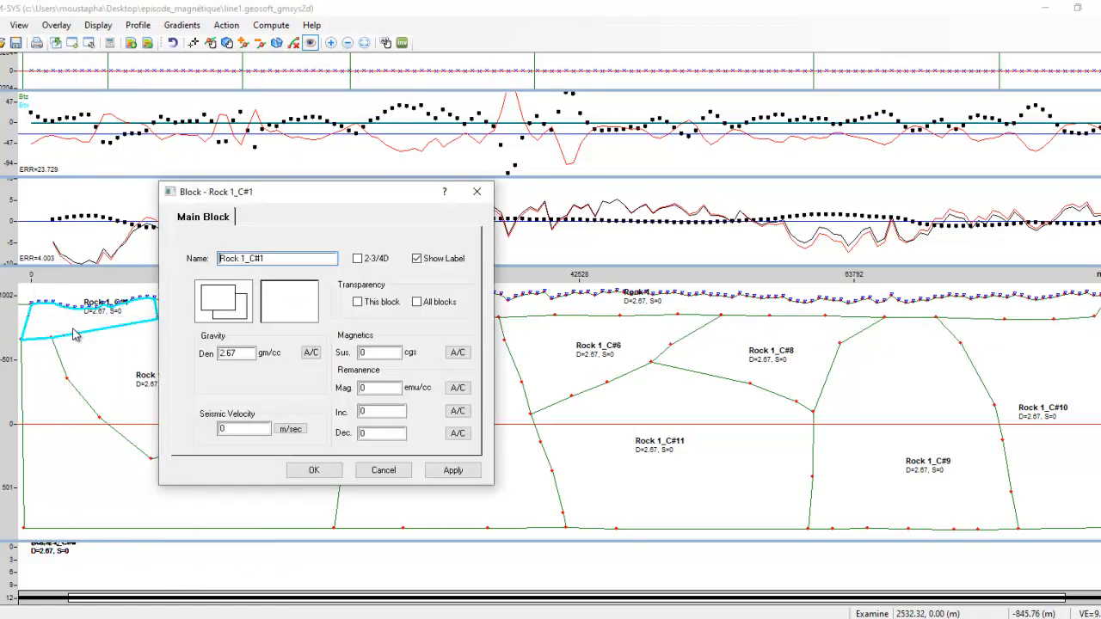
left_click(223, 304)
left_click(317, 215)
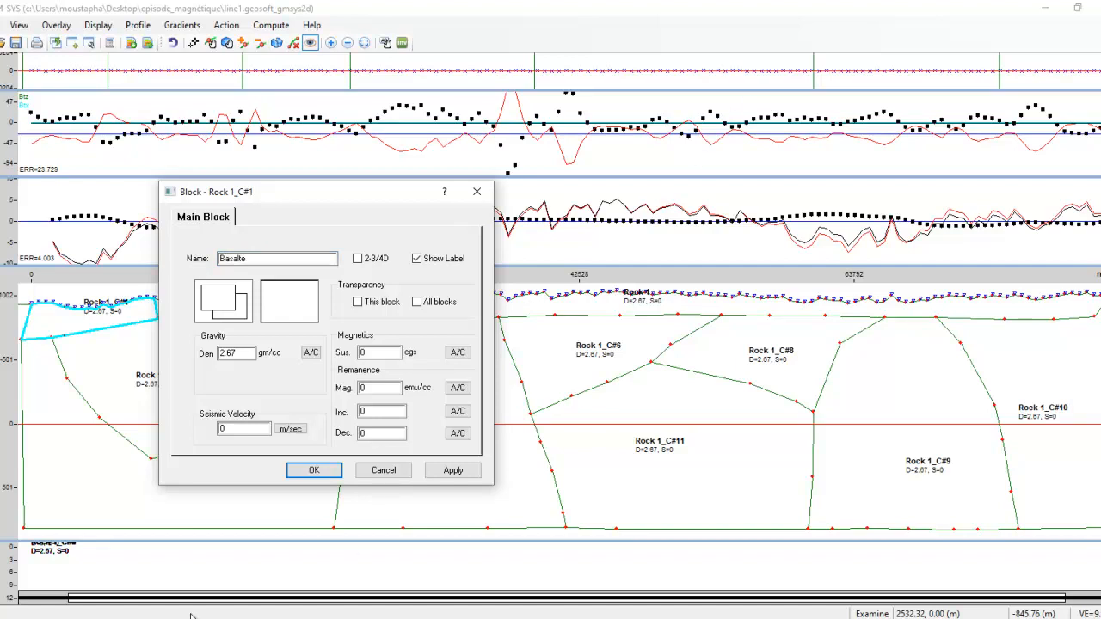
left_click(226, 296)
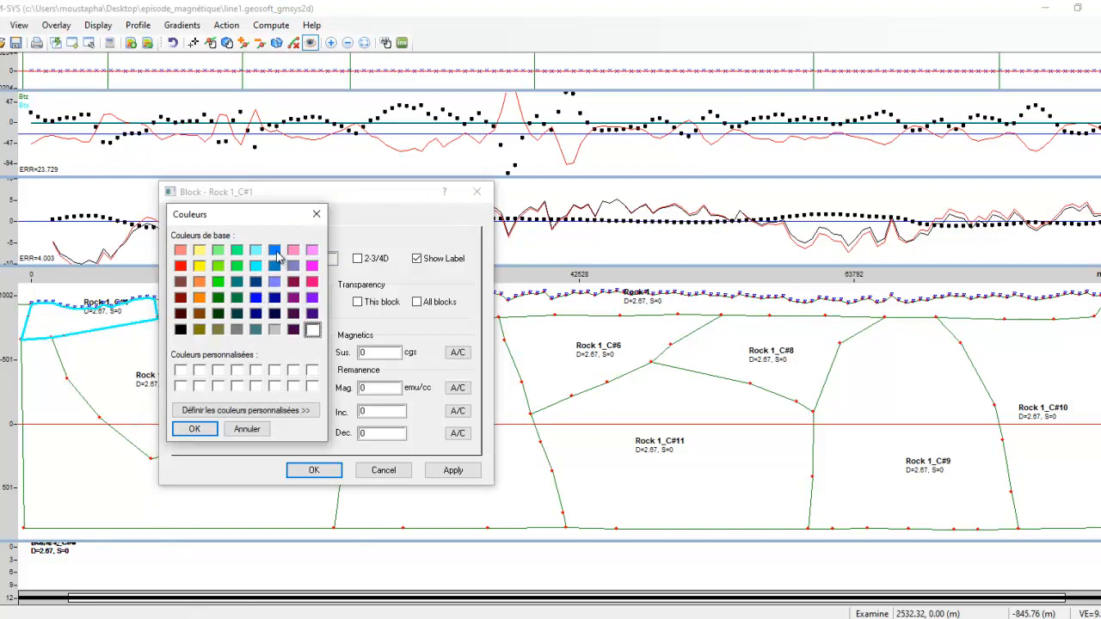
left_click(194, 429)
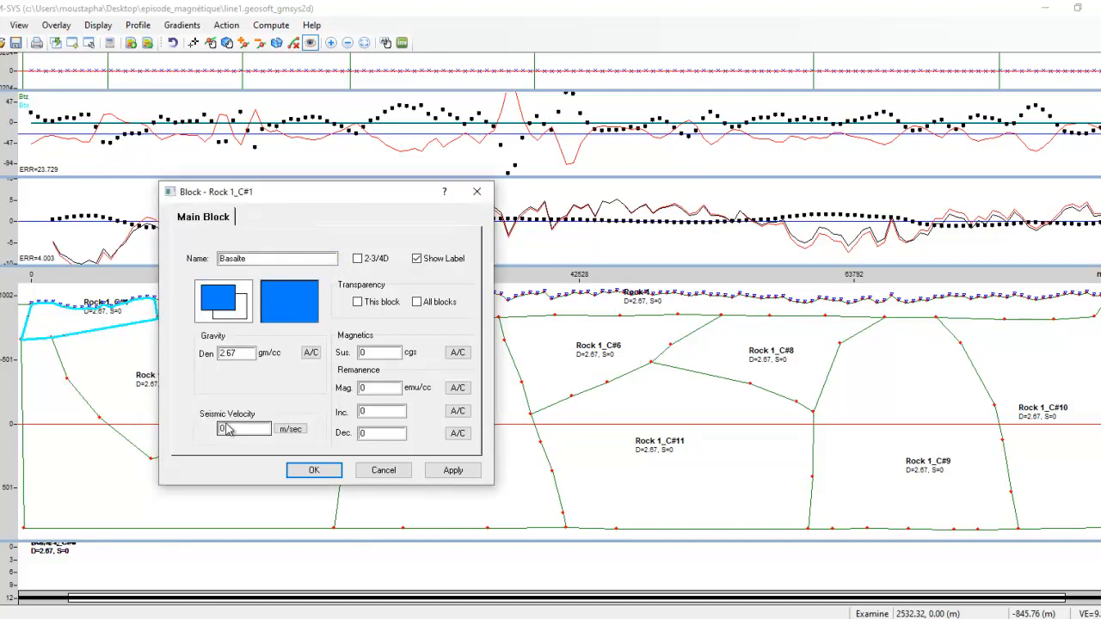
Step: Try several densities for the Basalte block against the gravity curve and accept 2.66 gm/cc
left_click(311, 353)
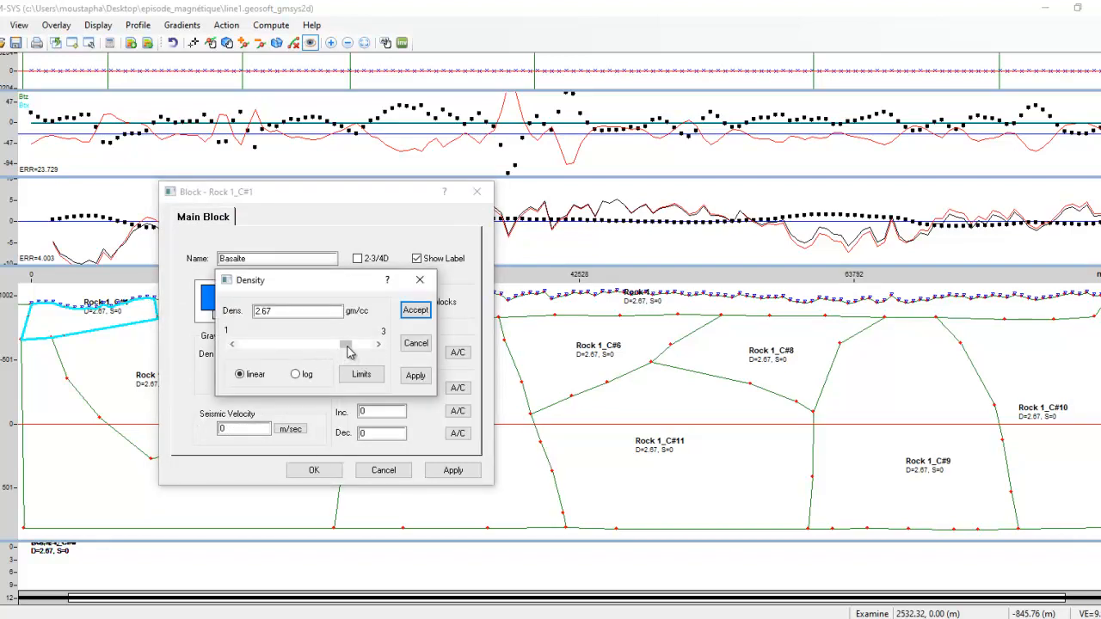
mouse_move(349, 351)
left_mouse_down()
mouse_move(332, 350)
mouse_move(354, 350)
left_mouse_up()
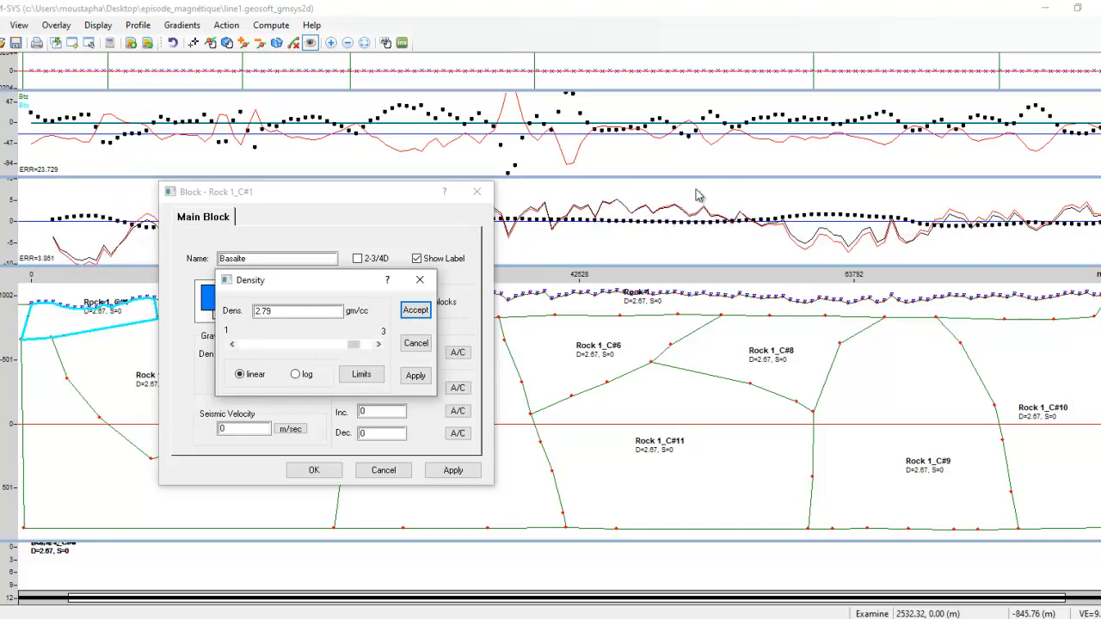
left_click_drag(354, 351, 355, 349)
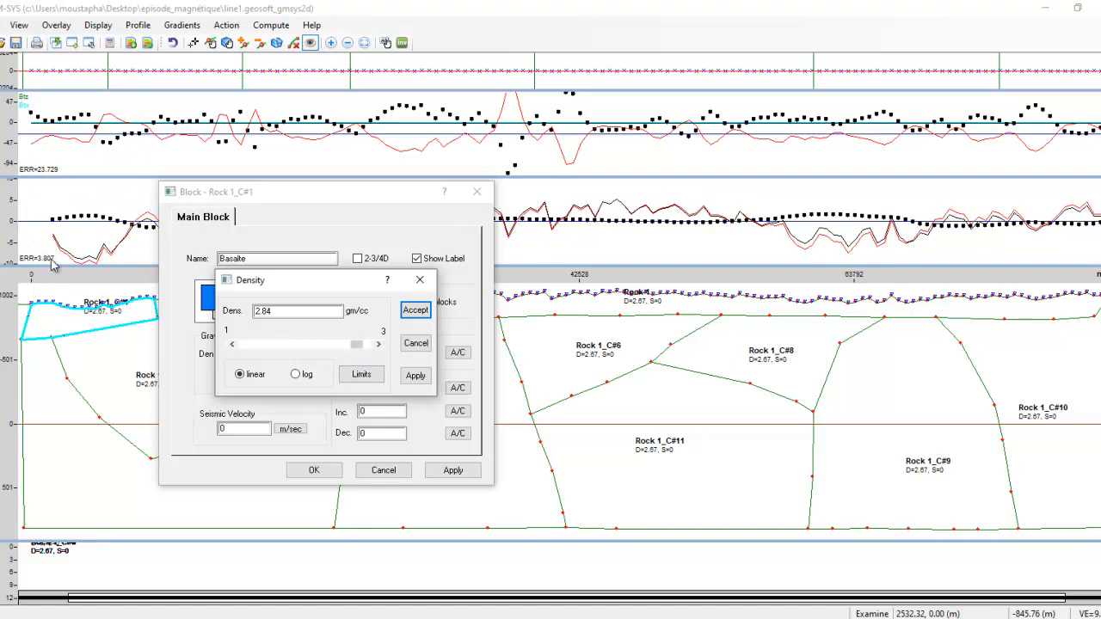
left_click_drag(354, 344, 355, 344)
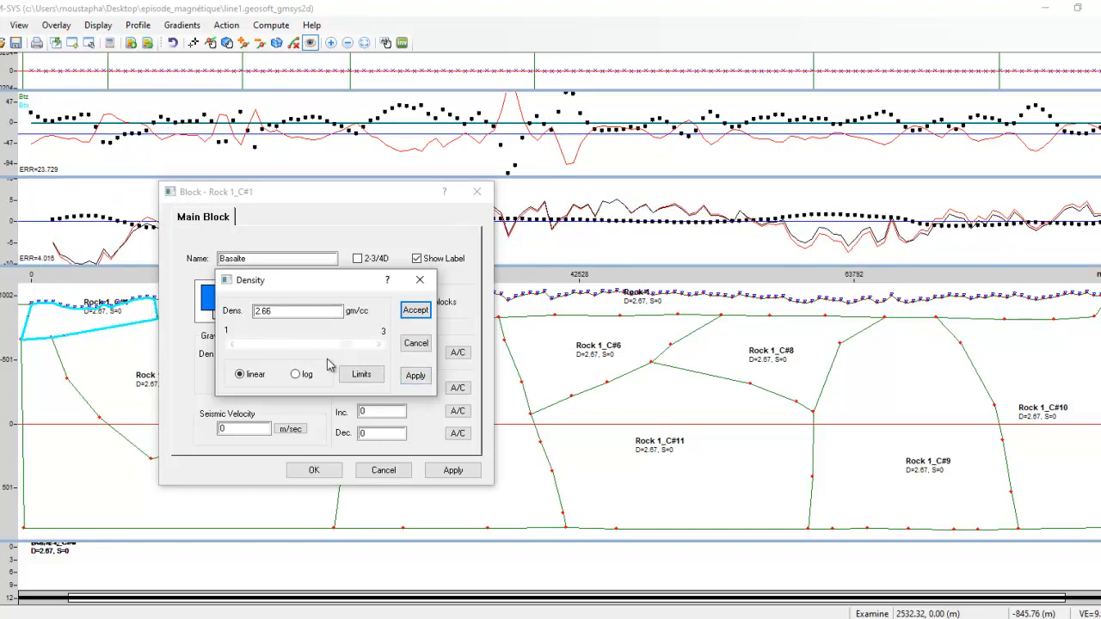
left_click(415, 311)
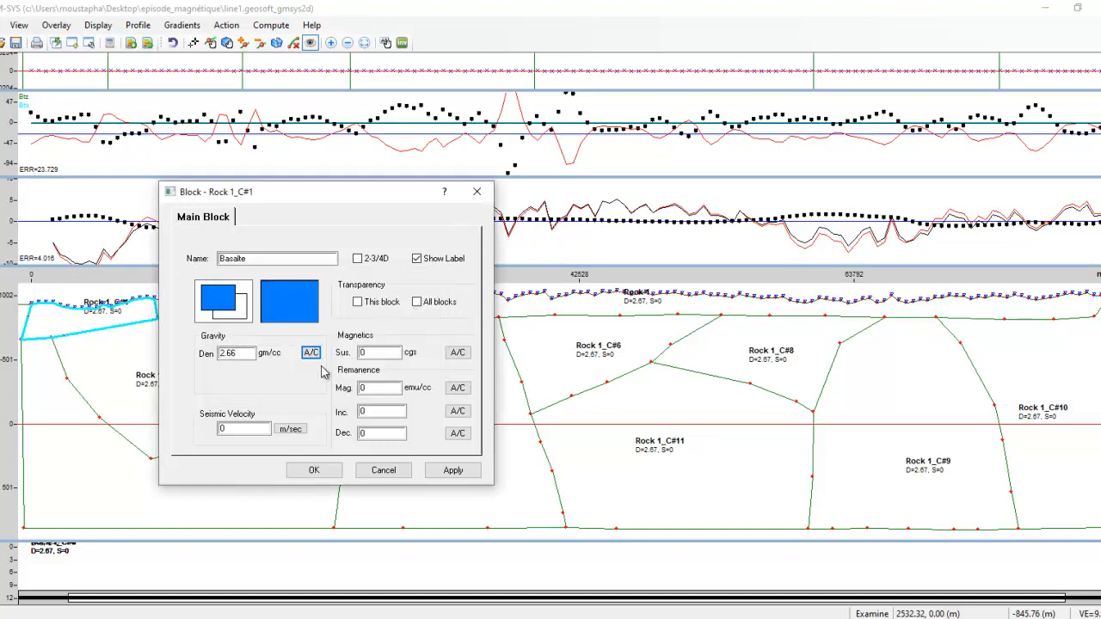
left_click(298, 430)
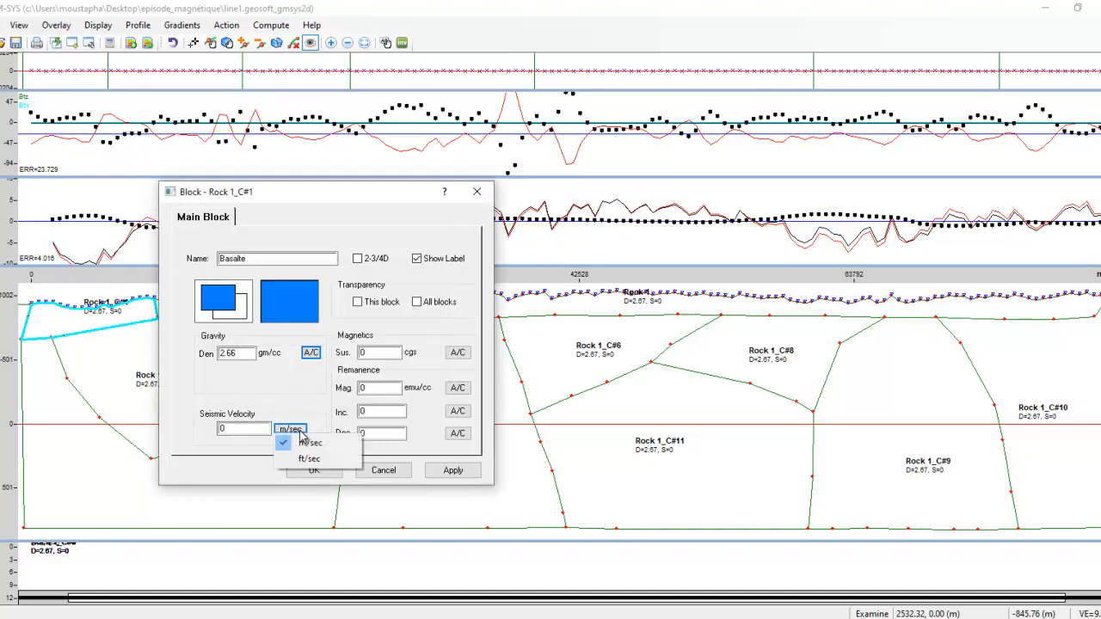
left_click(309, 379)
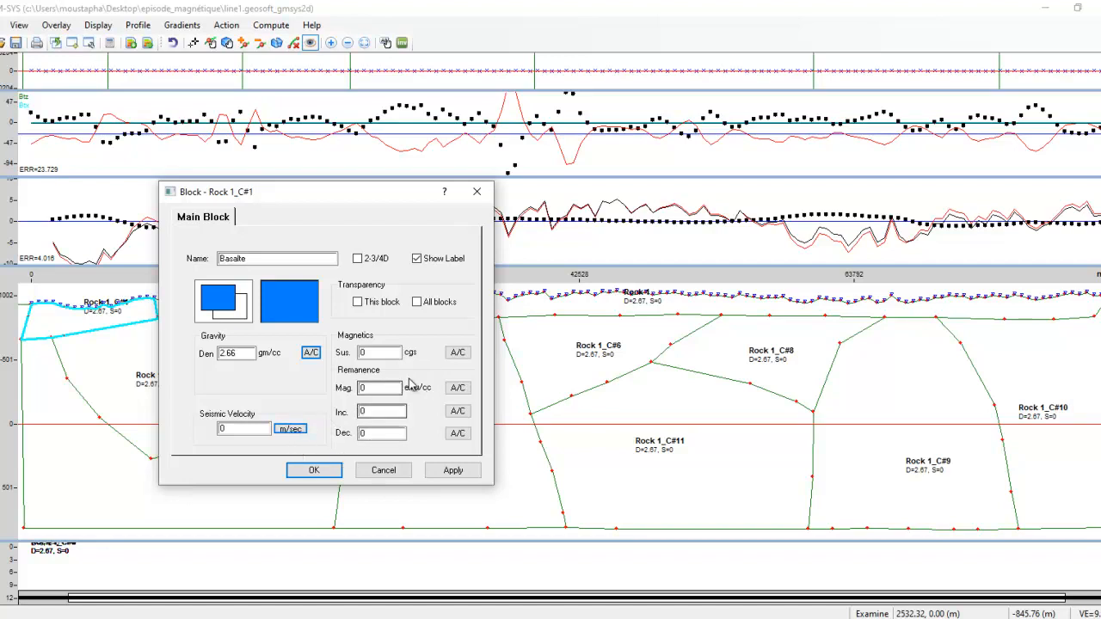
Step: Set the Basalte block's magnetic susceptibility to 0.00080092 cgs and save the block's properties
left_click(457, 353)
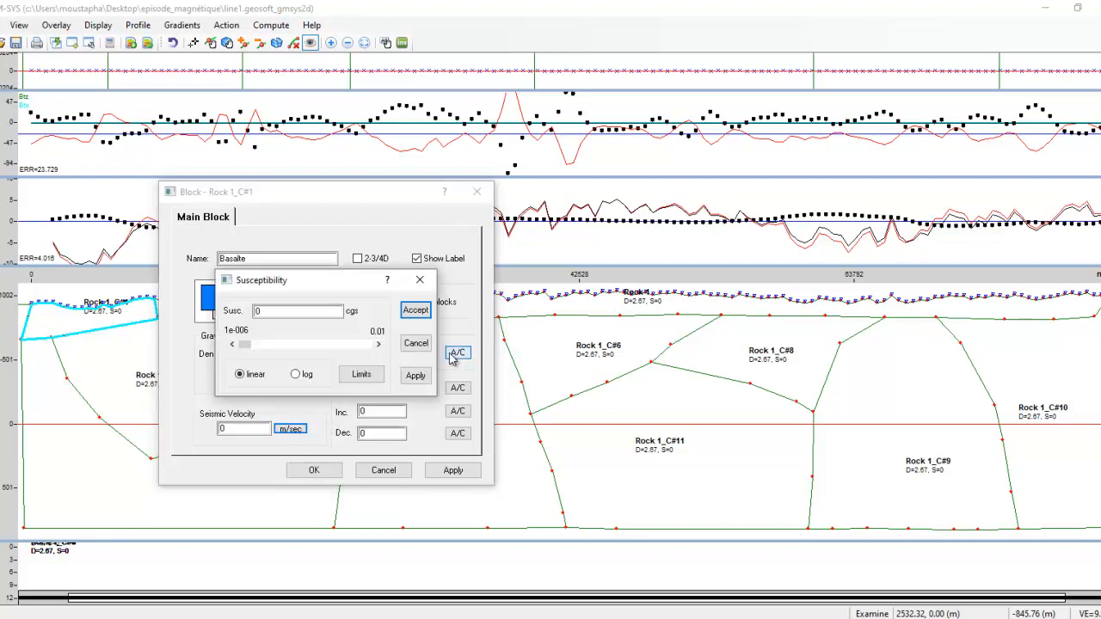
left_click(235, 345)
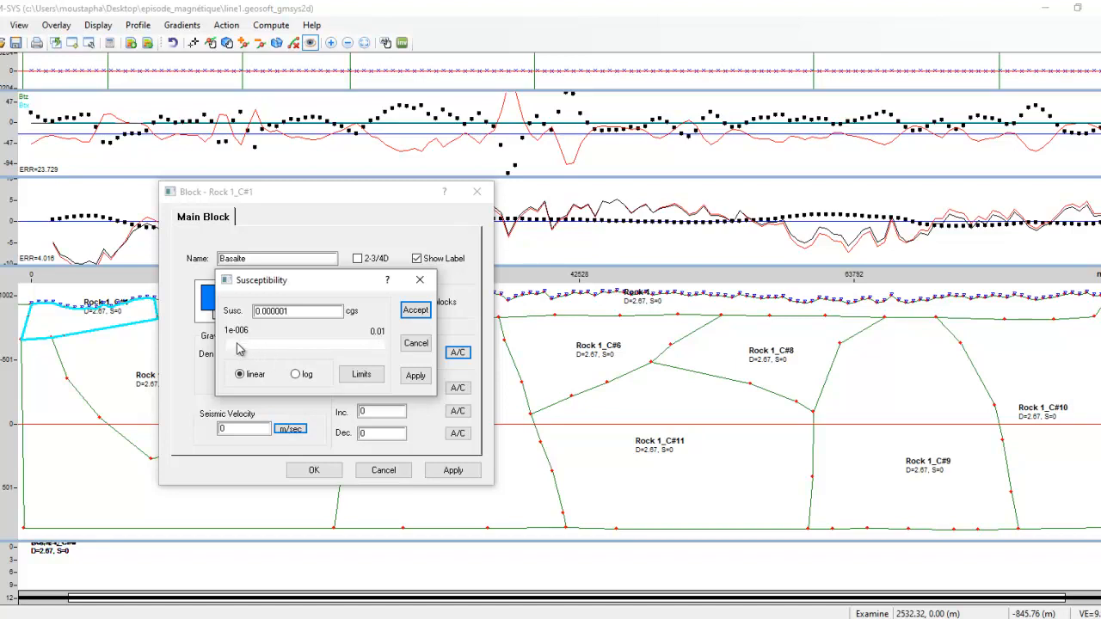
left_click_drag(239, 344, 261, 345)
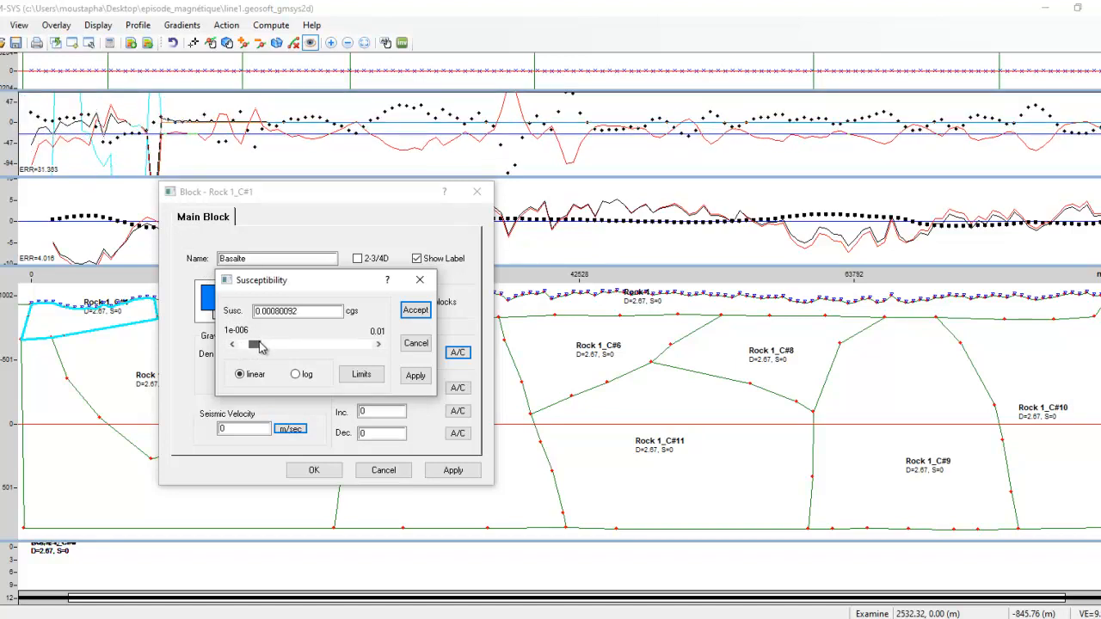
left_click(415, 310)
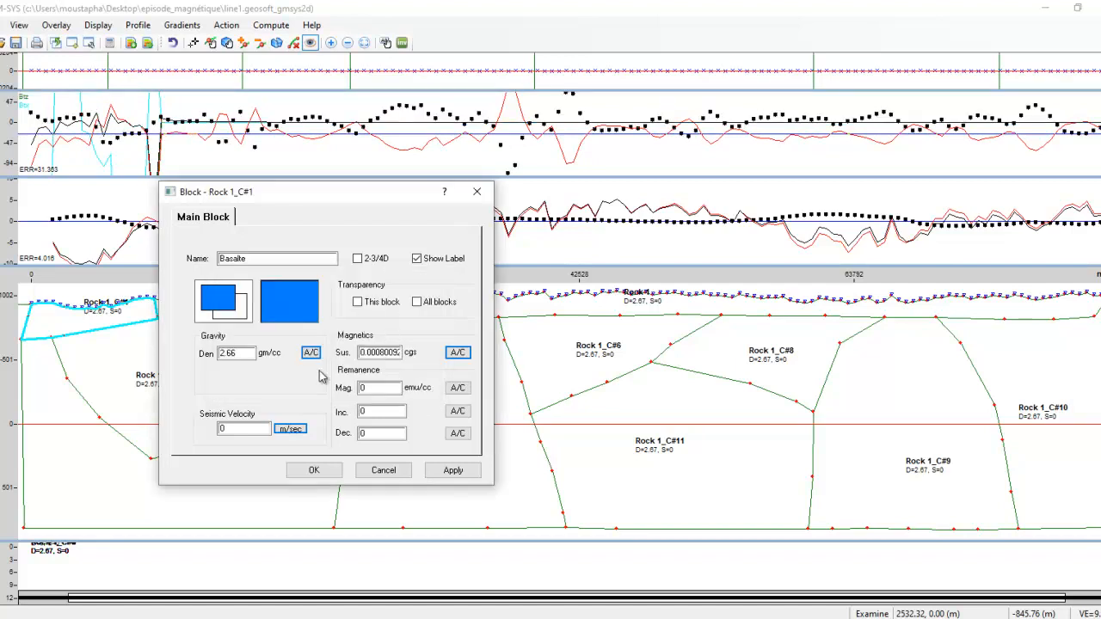
left_click(315, 471)
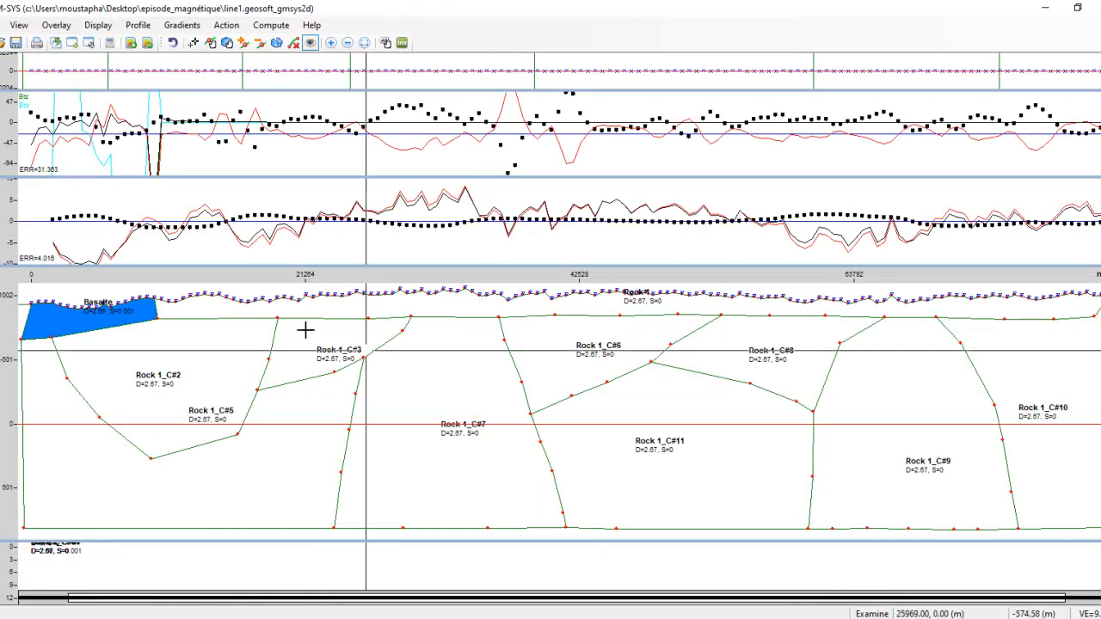
Step: Examine block Rock 1_C#2 beneath the Basalte block, name it Bassin, and give it a green fill
double_click(189, 359)
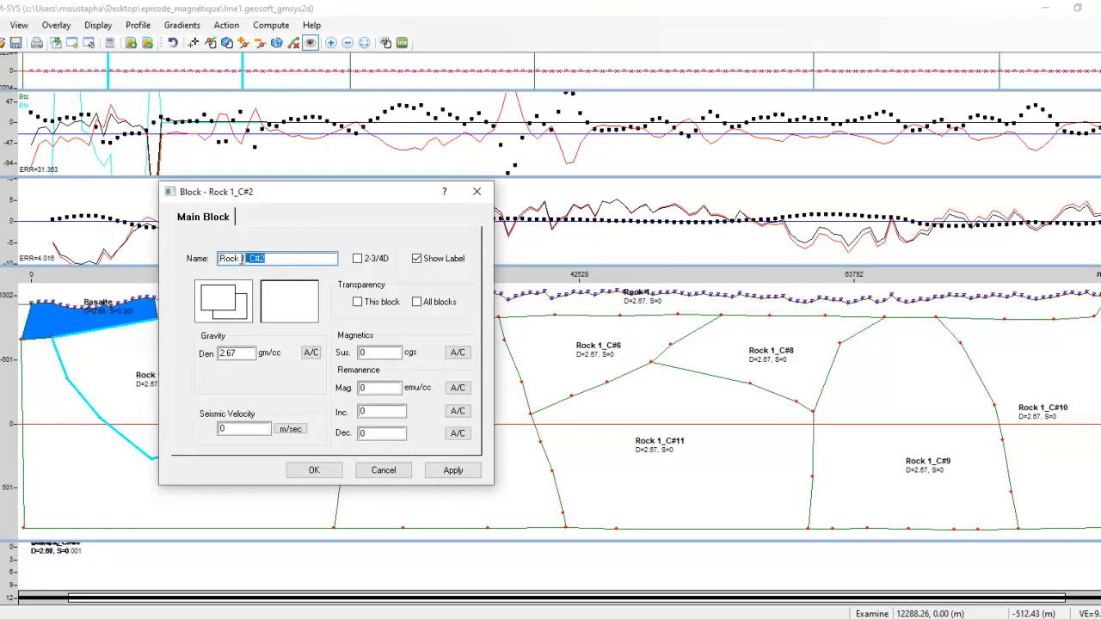
type("Bassin")
left_click(216, 292)
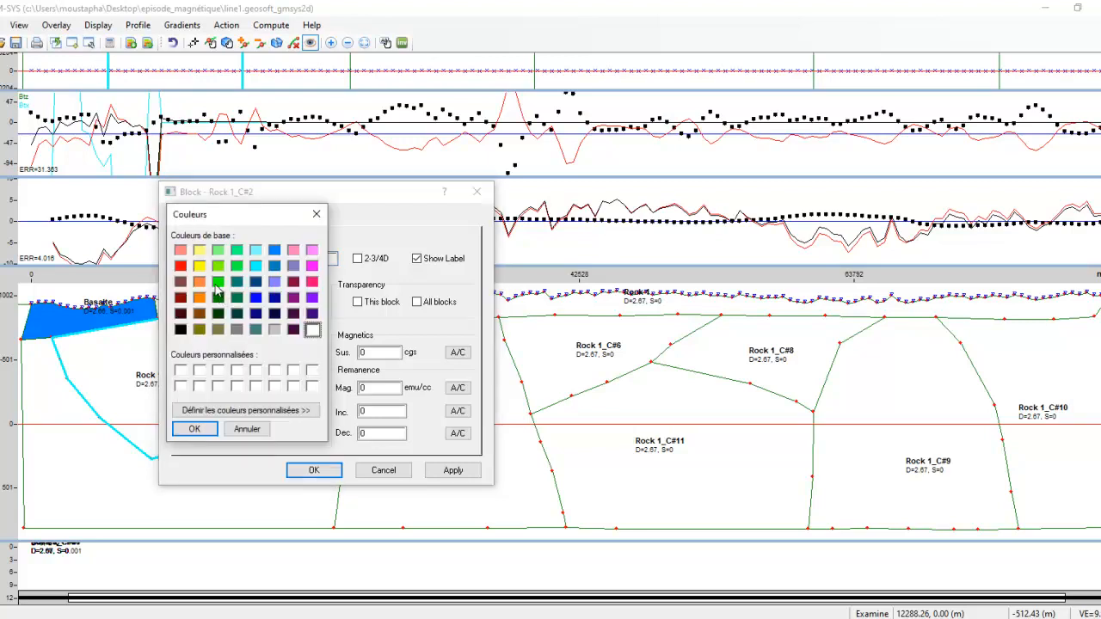
left_click(236, 251)
left_click(195, 428)
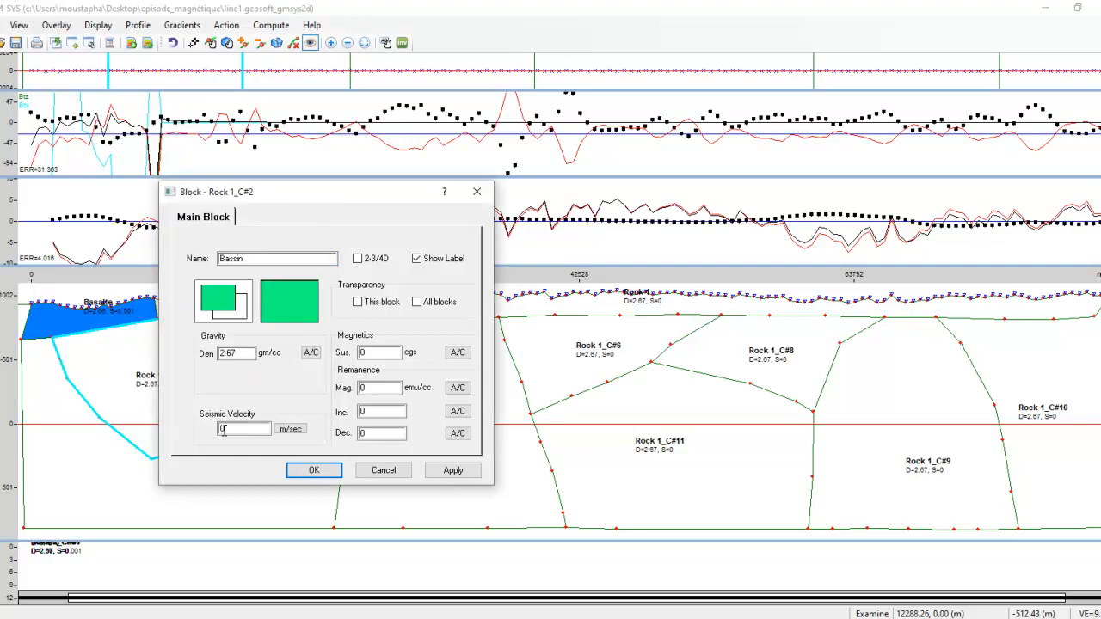
Step: Try a lower density for the Bassin block against the gravity curve and accept 2.52 gm/cc
left_click(305, 355)
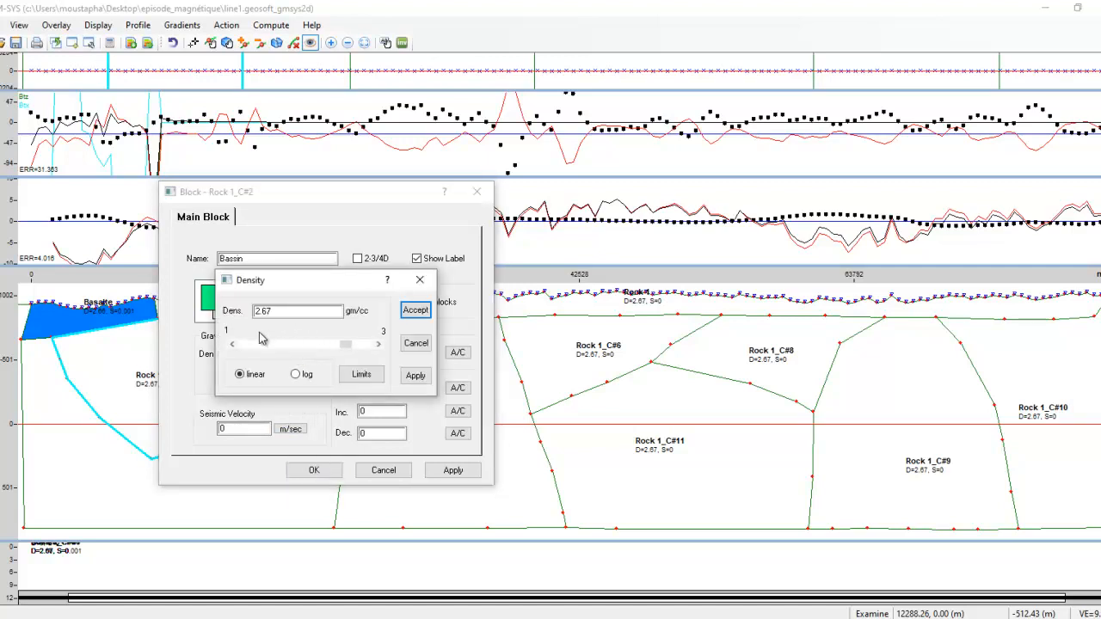
left_click_drag(340, 346, 336, 348)
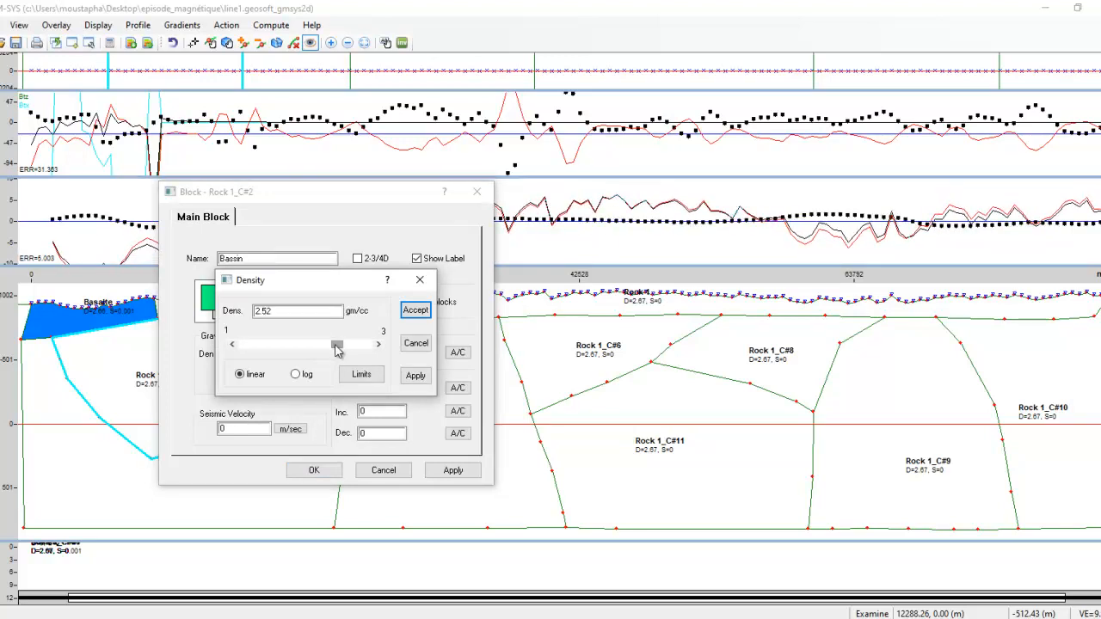
left_click(416, 310)
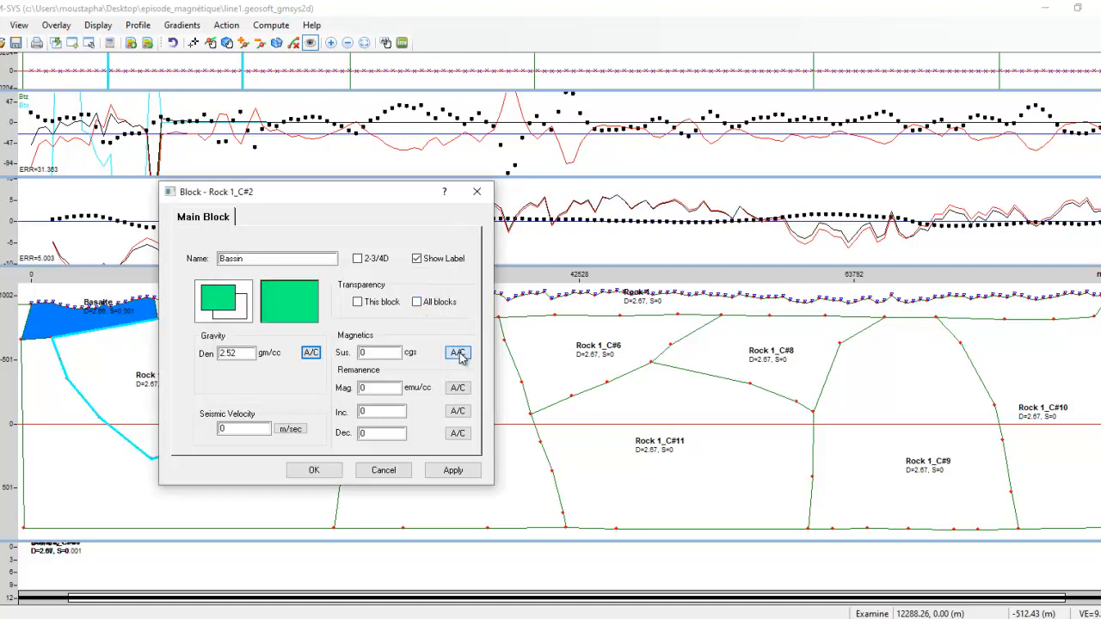
Step: Set the Bassin block's magnetic susceptibility to 0.000001 cgs, save the block, and recheck its properties
left_click(458, 353)
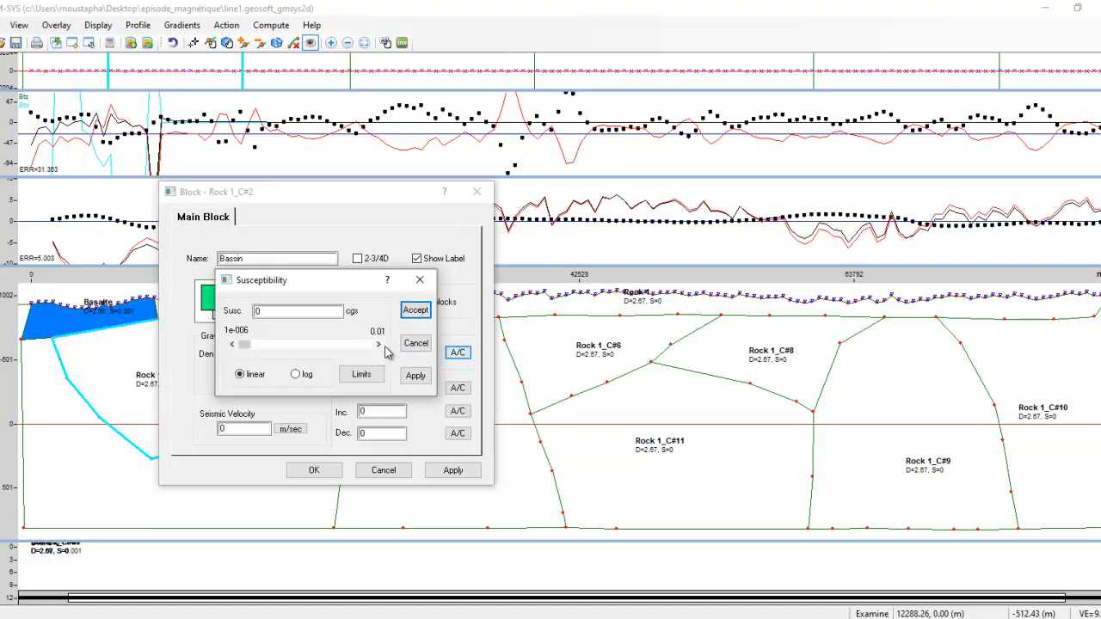
left_click(249, 346)
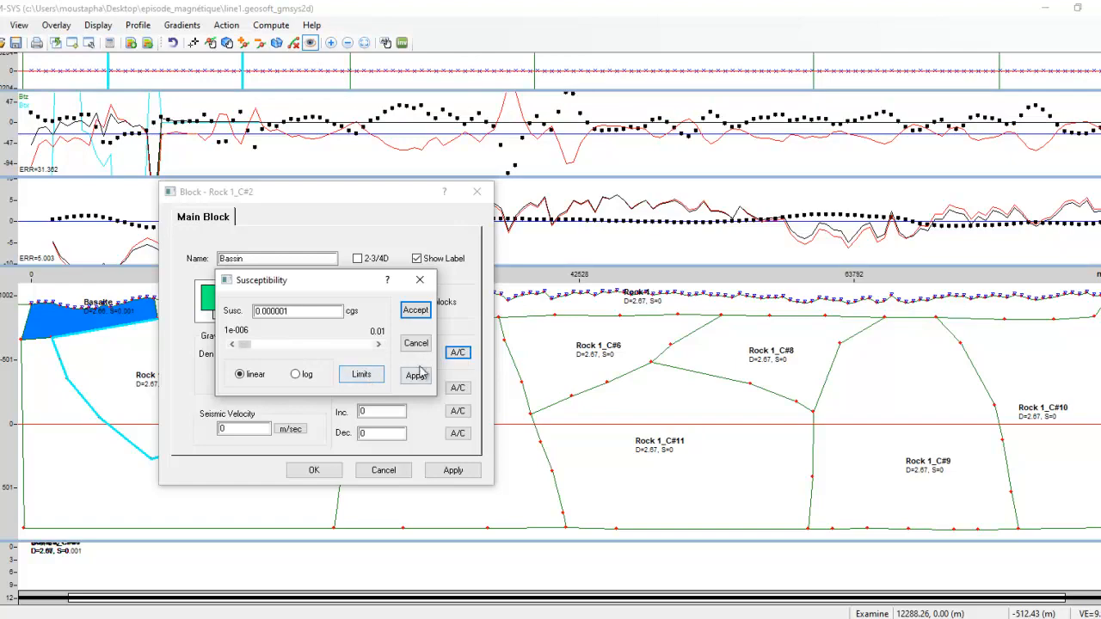
left_click(416, 310)
left_click(310, 471)
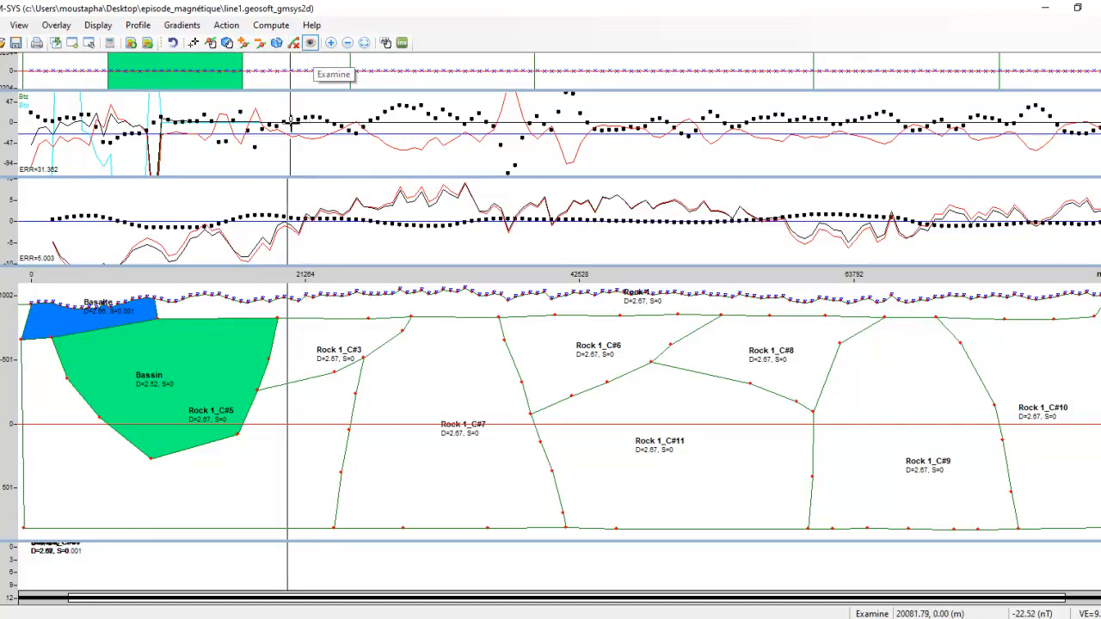
left_click(189, 340)
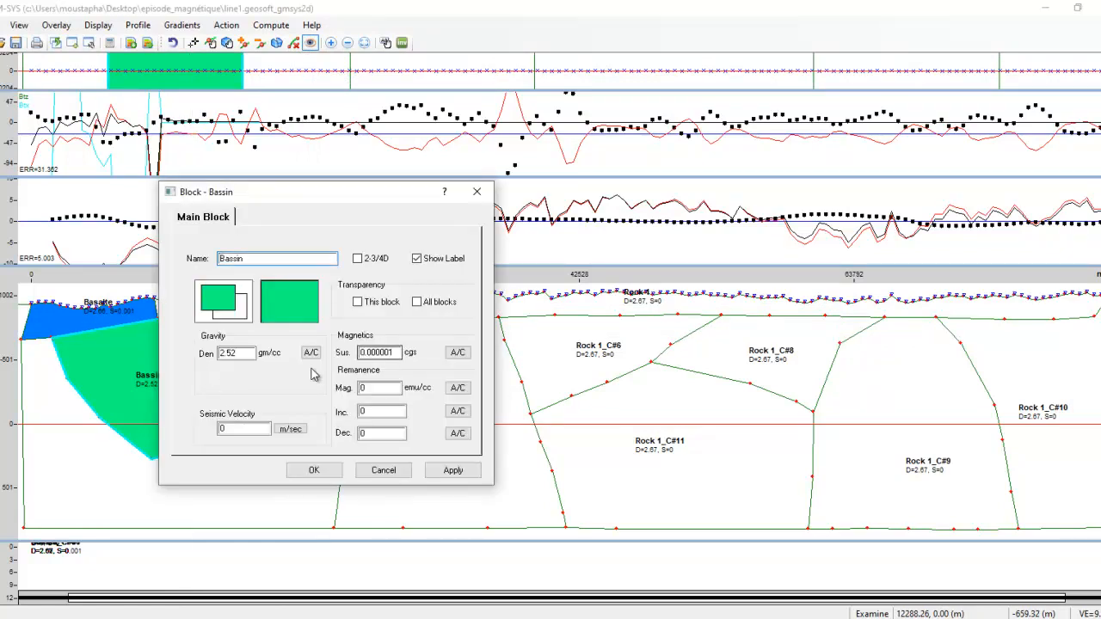
left_click(315, 471)
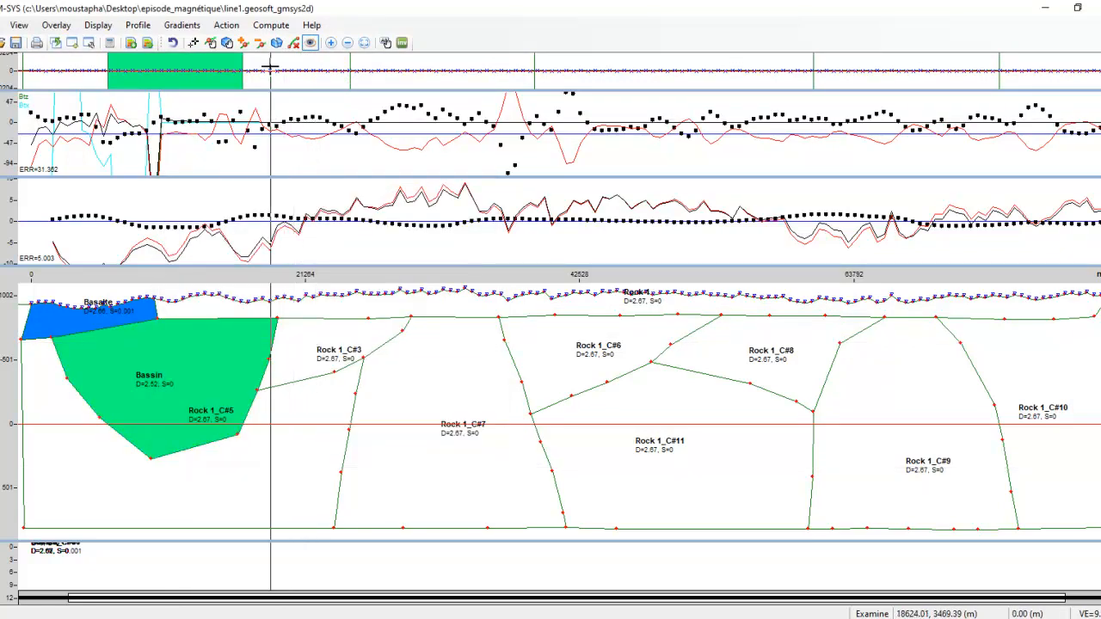
Step: Raise the lowest vertex of the green Bassin block slightly by moving the point
left_click(226, 43)
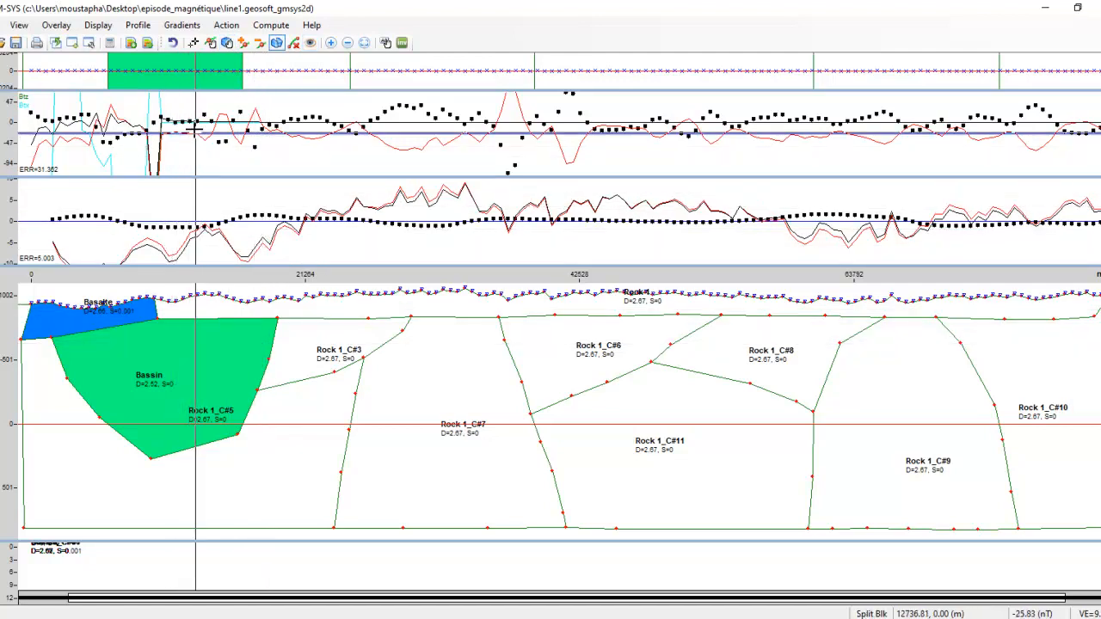
left_click(210, 43)
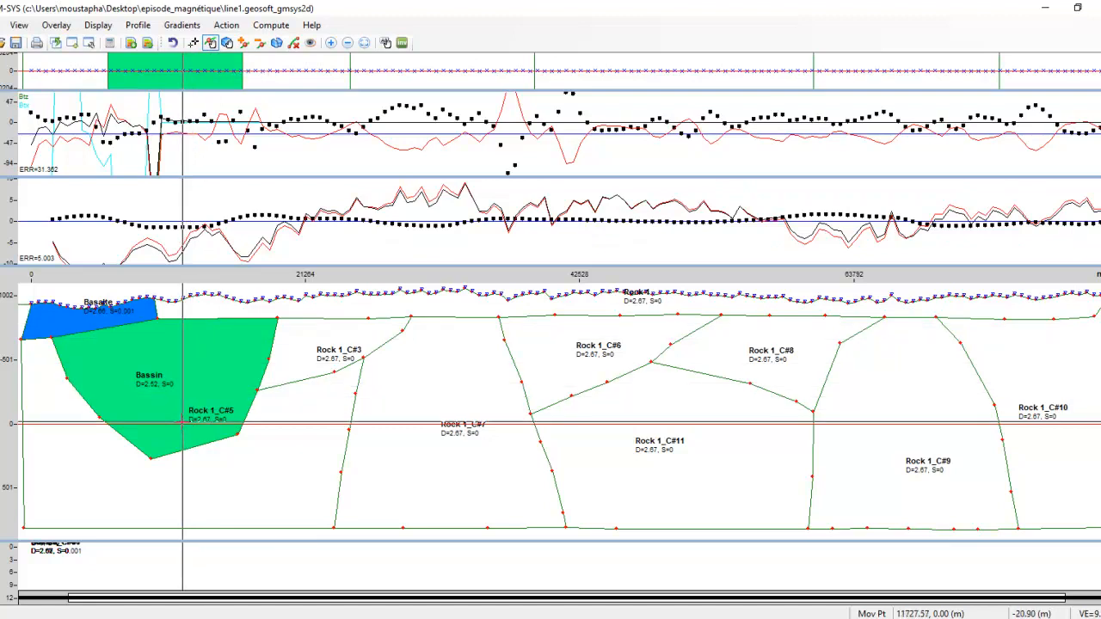
left_click_drag(154, 462, 157, 435)
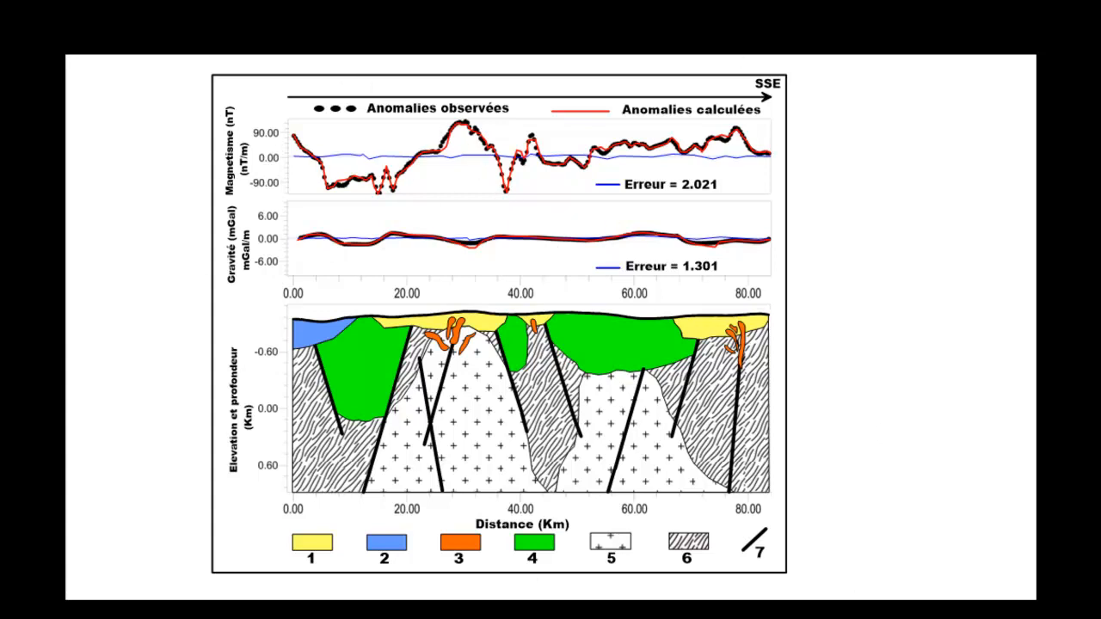
key("Right")
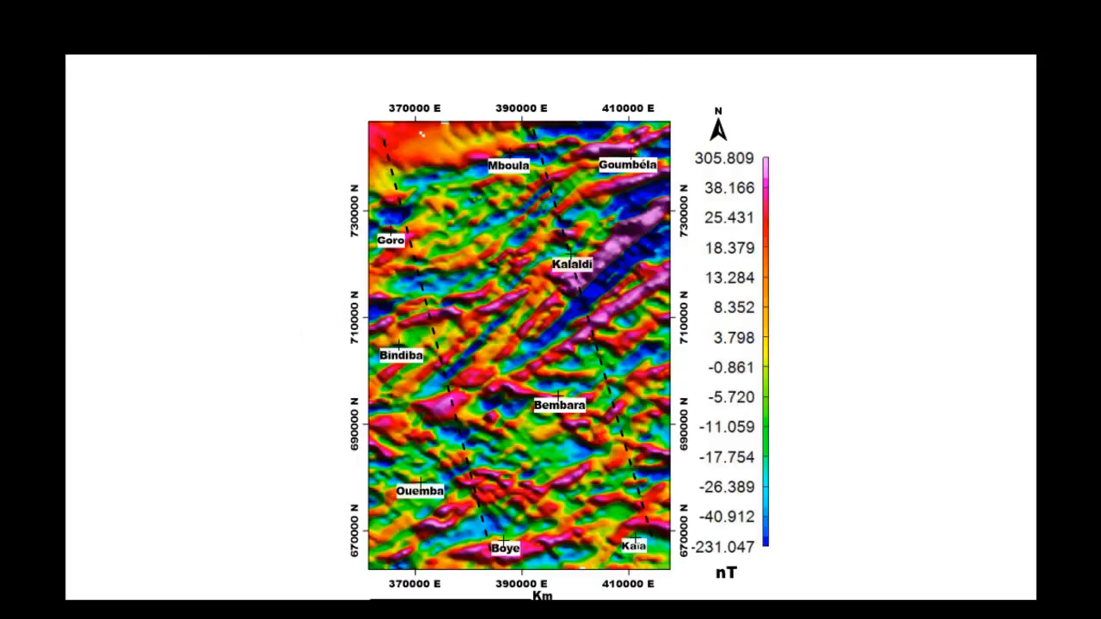
key("Right")
key("Right")
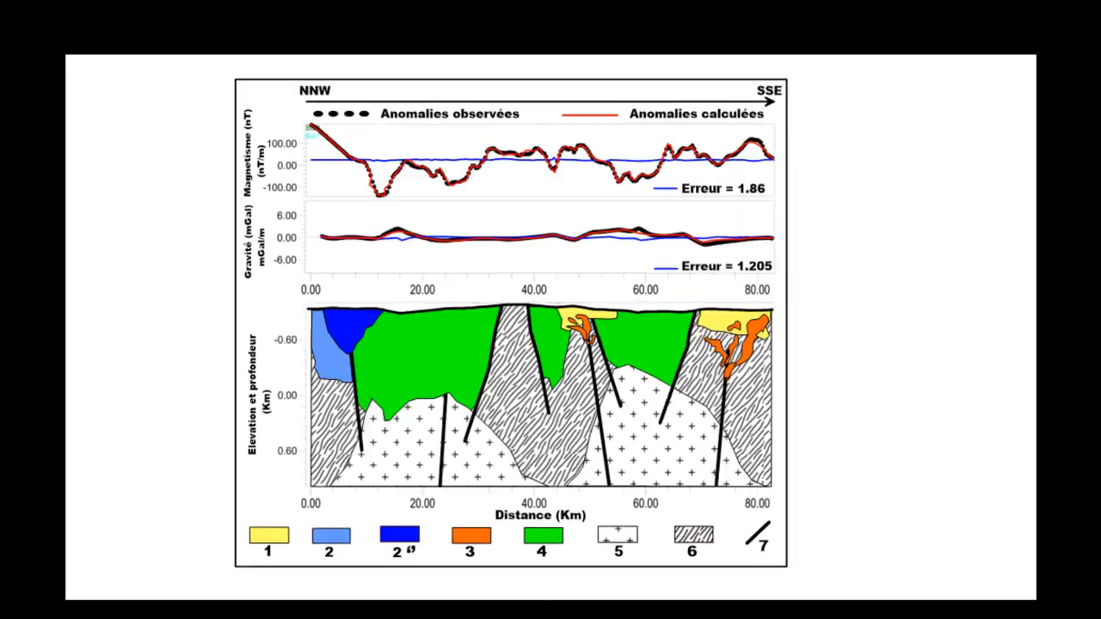